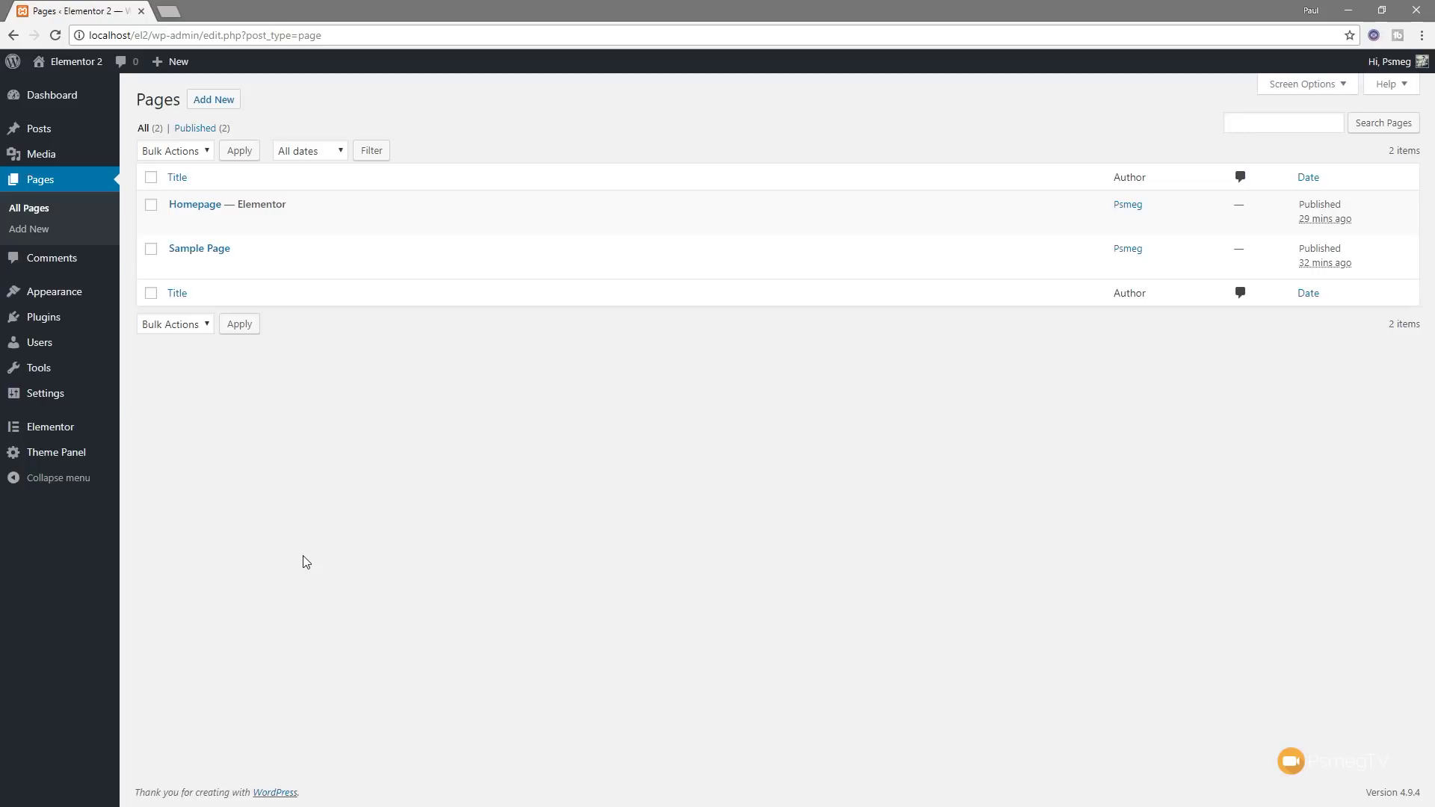
Step: Create a new page titled 'Landing' using the Landing Page template
click(213, 103)
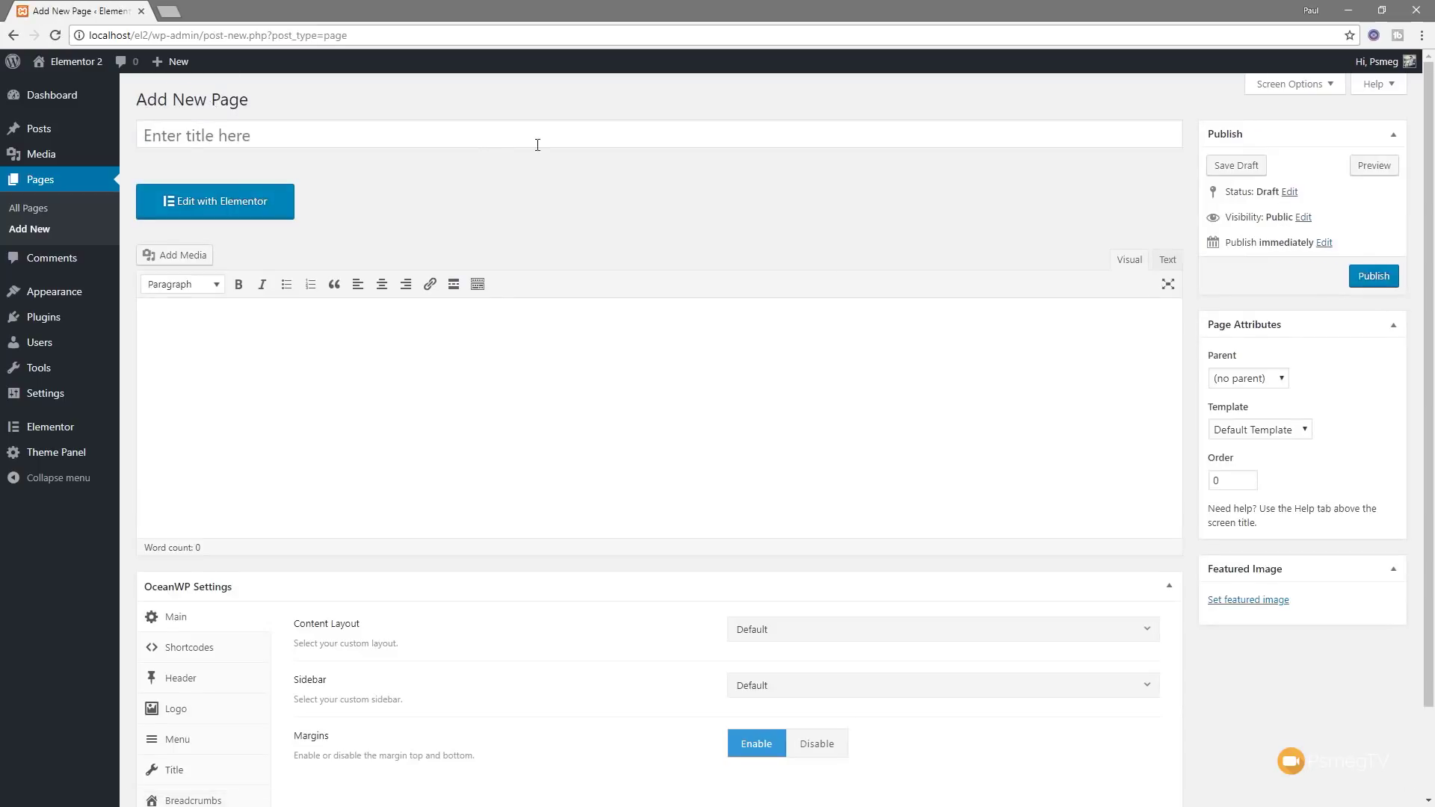
click(469, 137)
text(Landing)
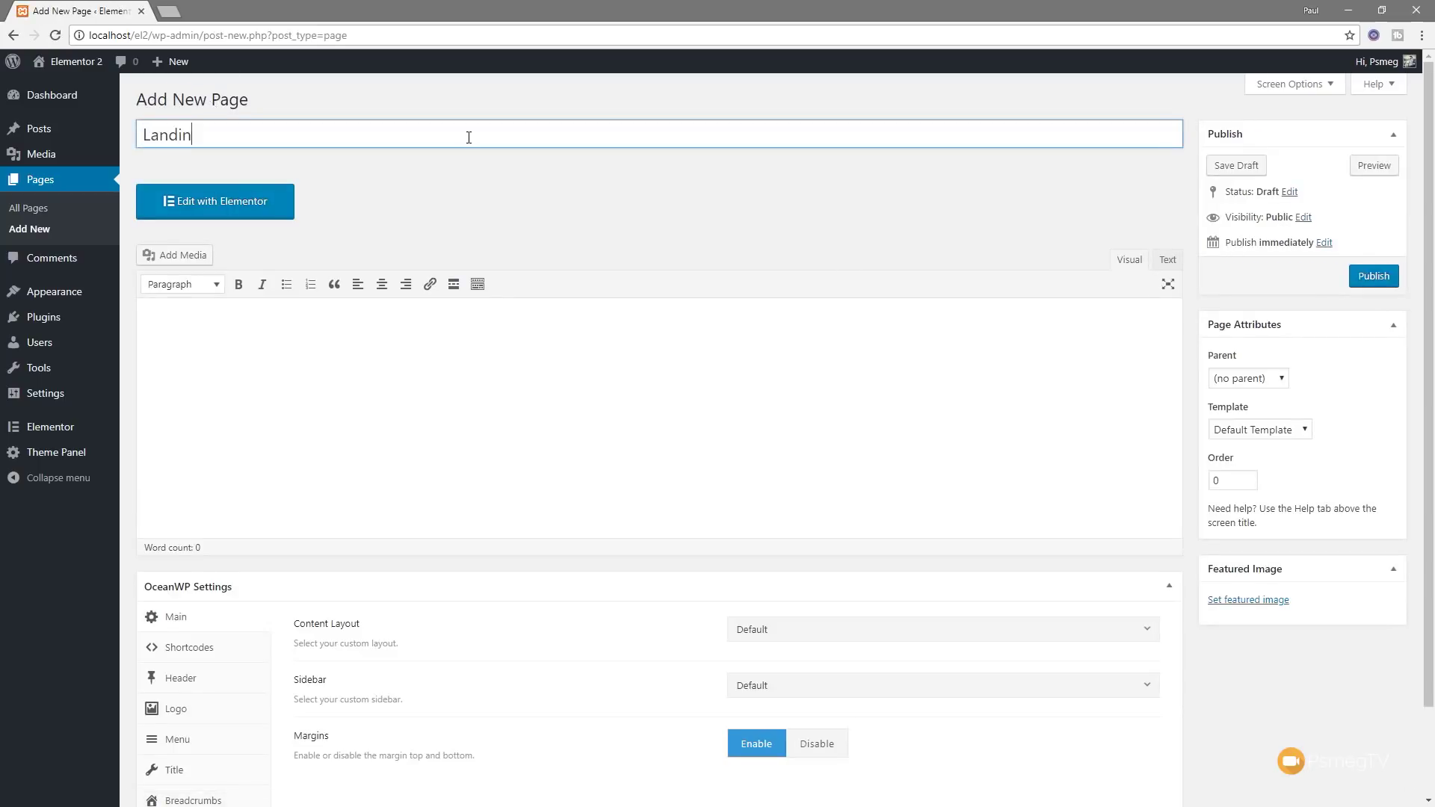
click(679, 188)
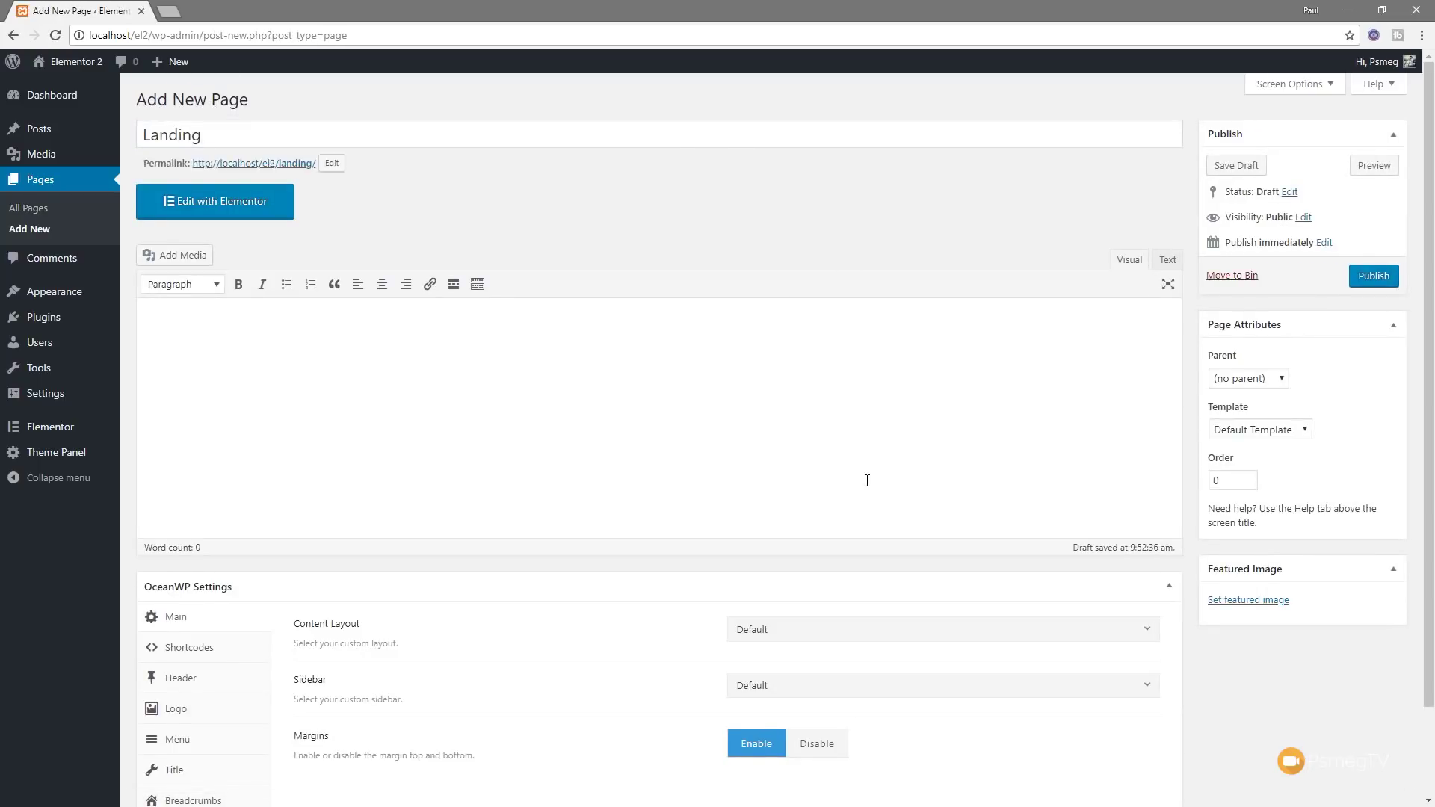
click(1271, 428)
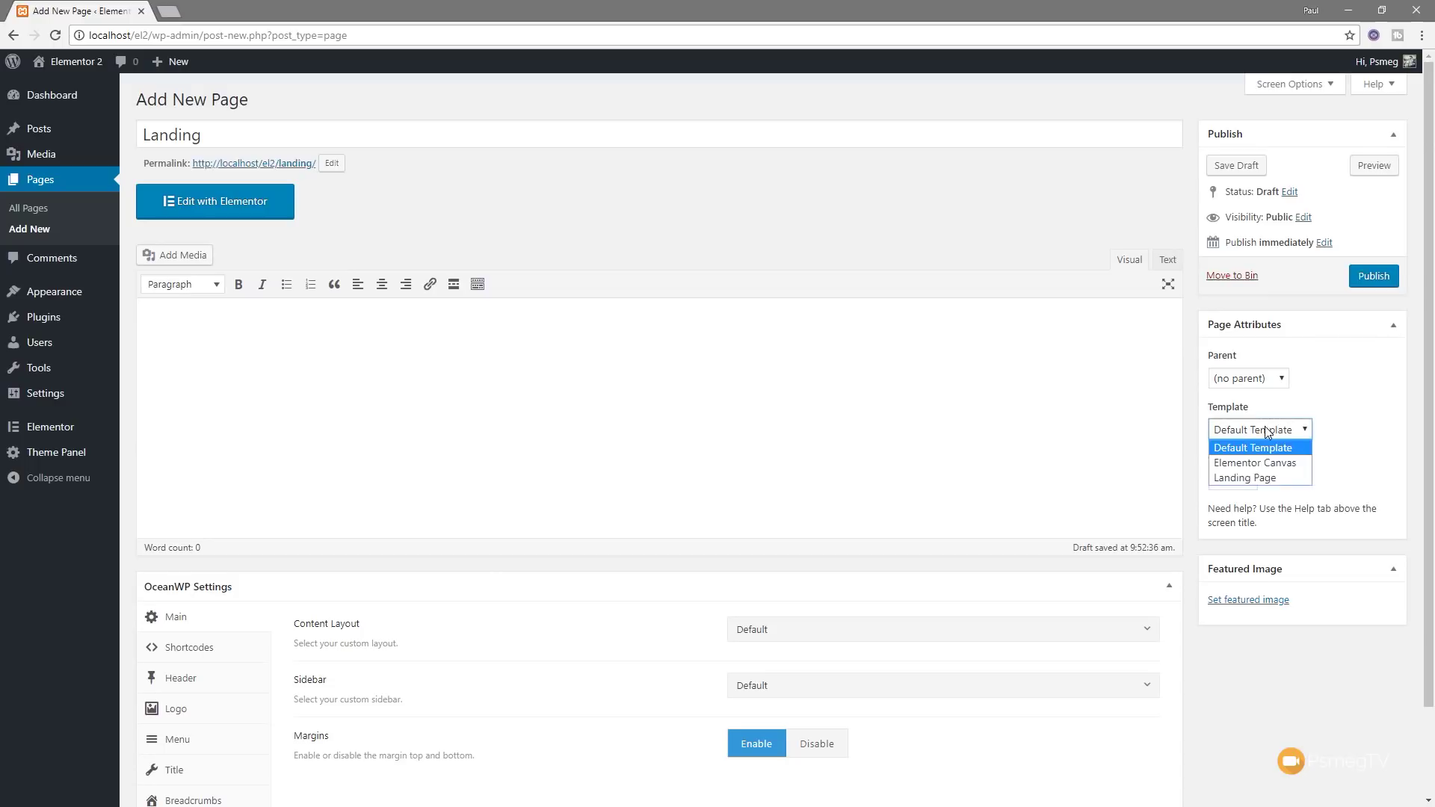
click(1260, 476)
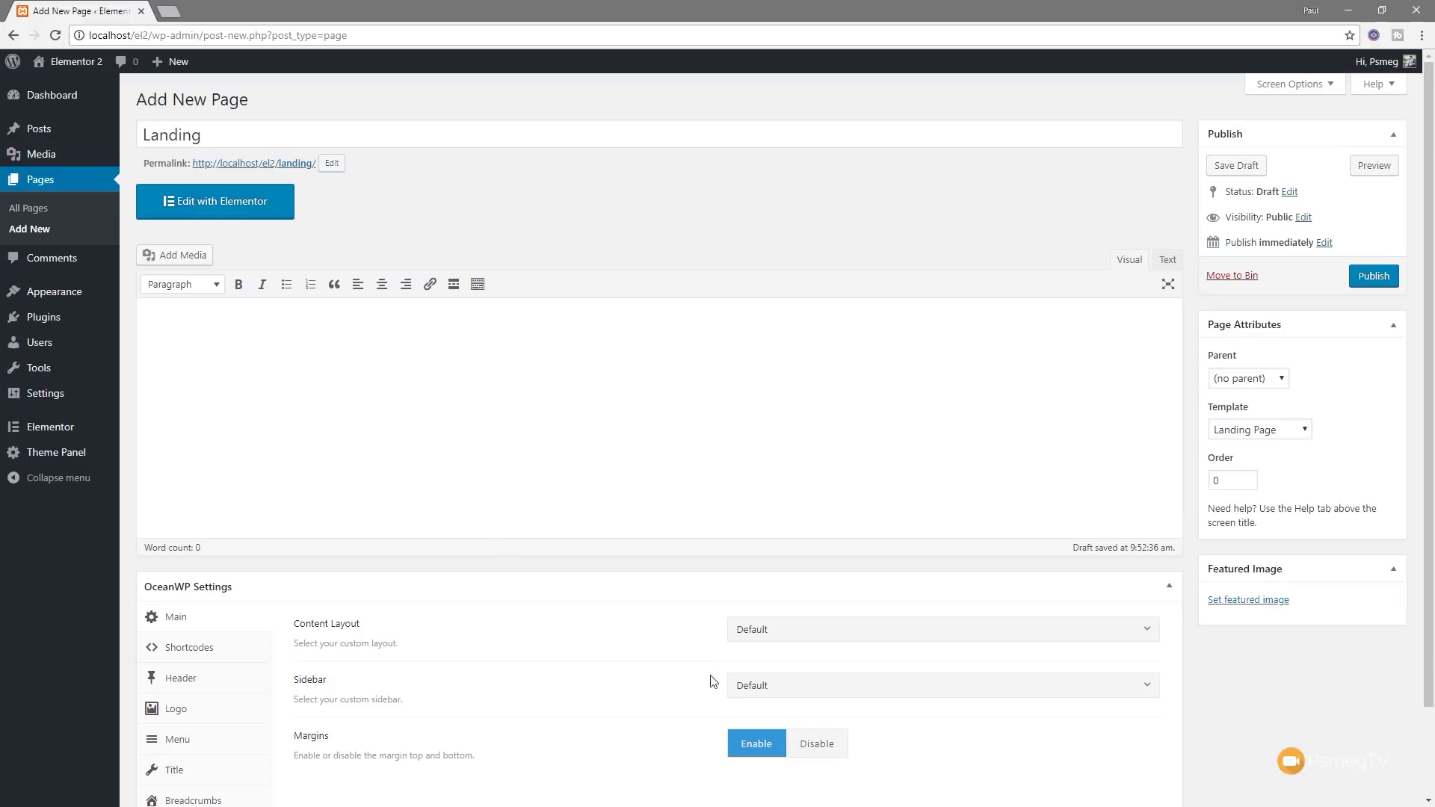
Step: Disable the OceanWP margins, set the content layout to Full Width, and publish the page
click(822, 746)
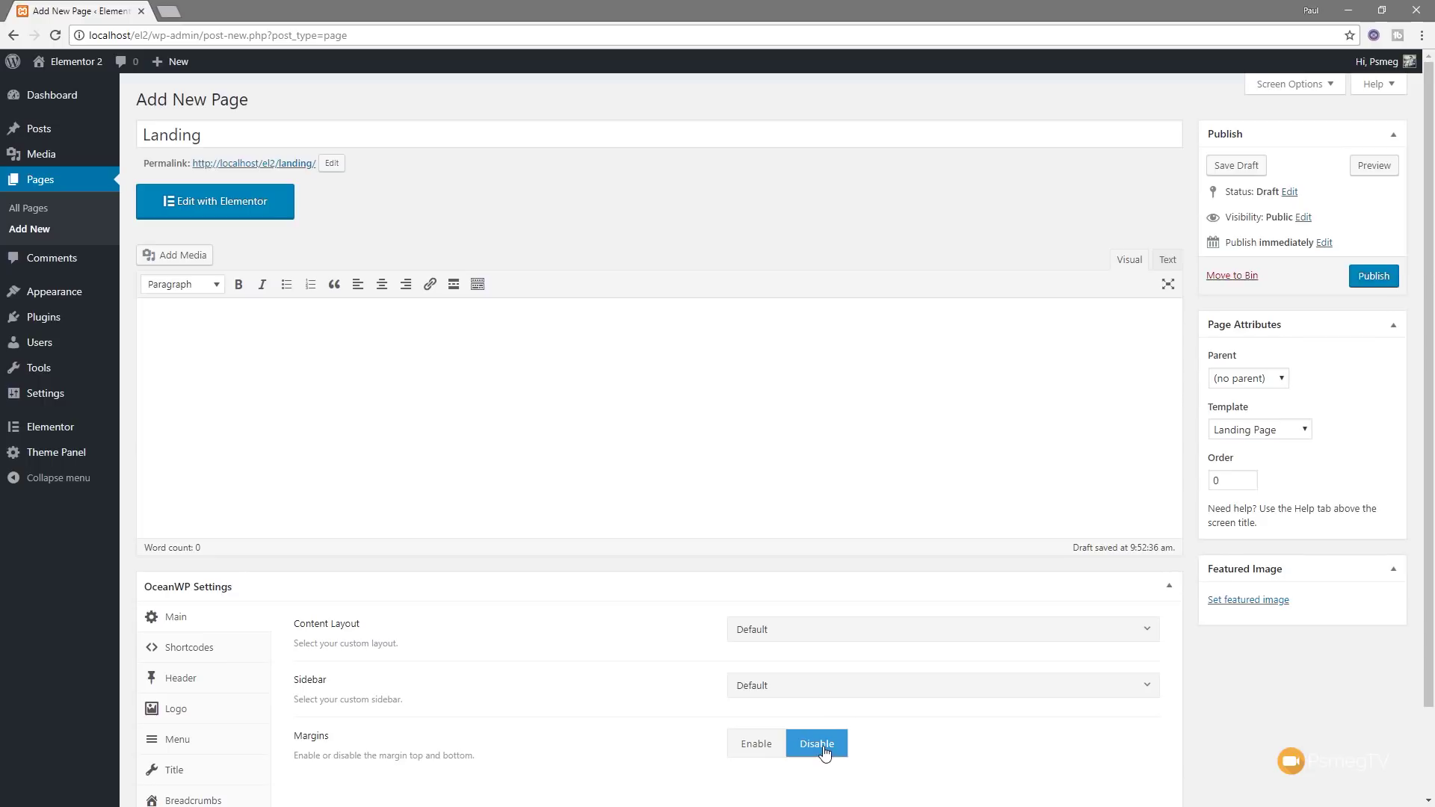
click(806, 634)
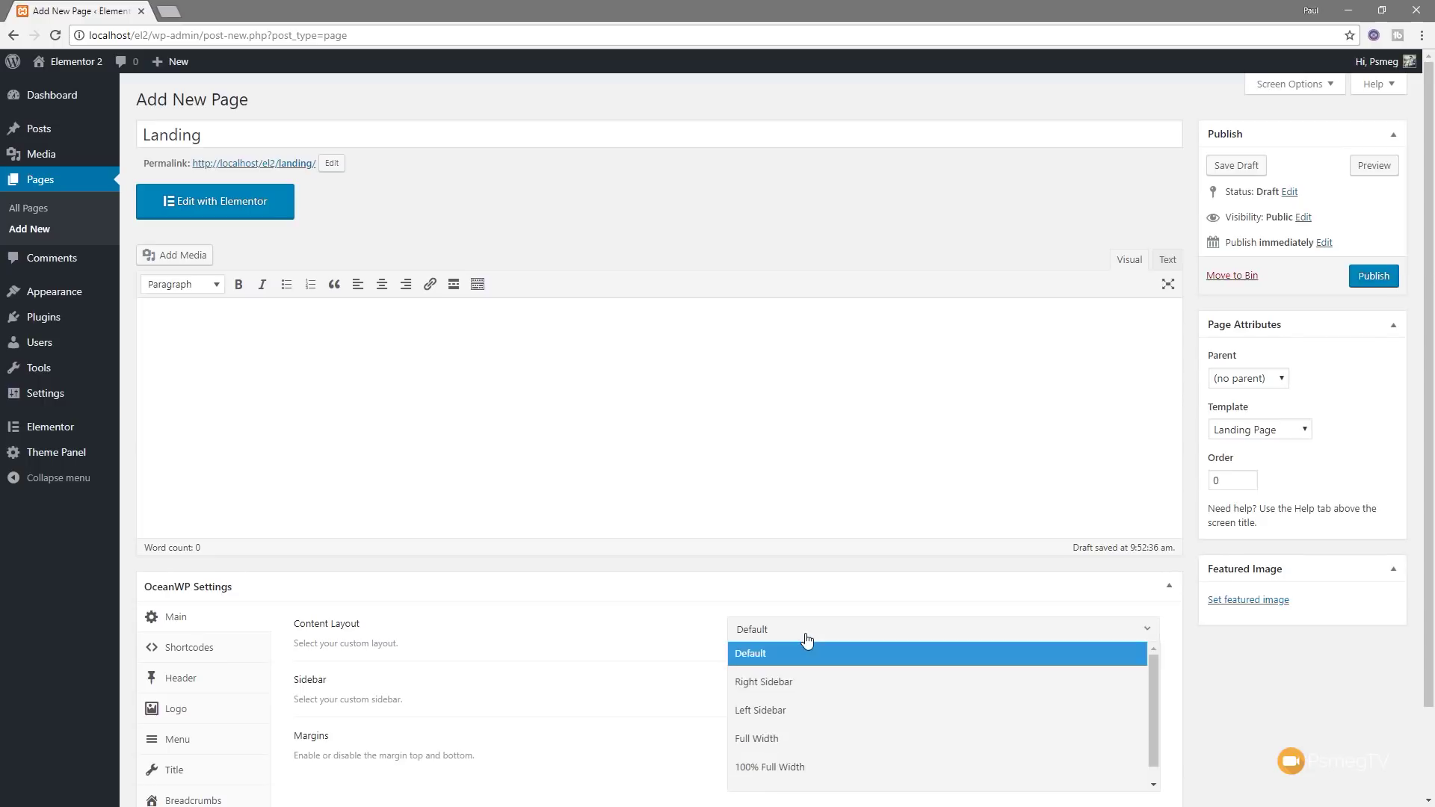
click(790, 738)
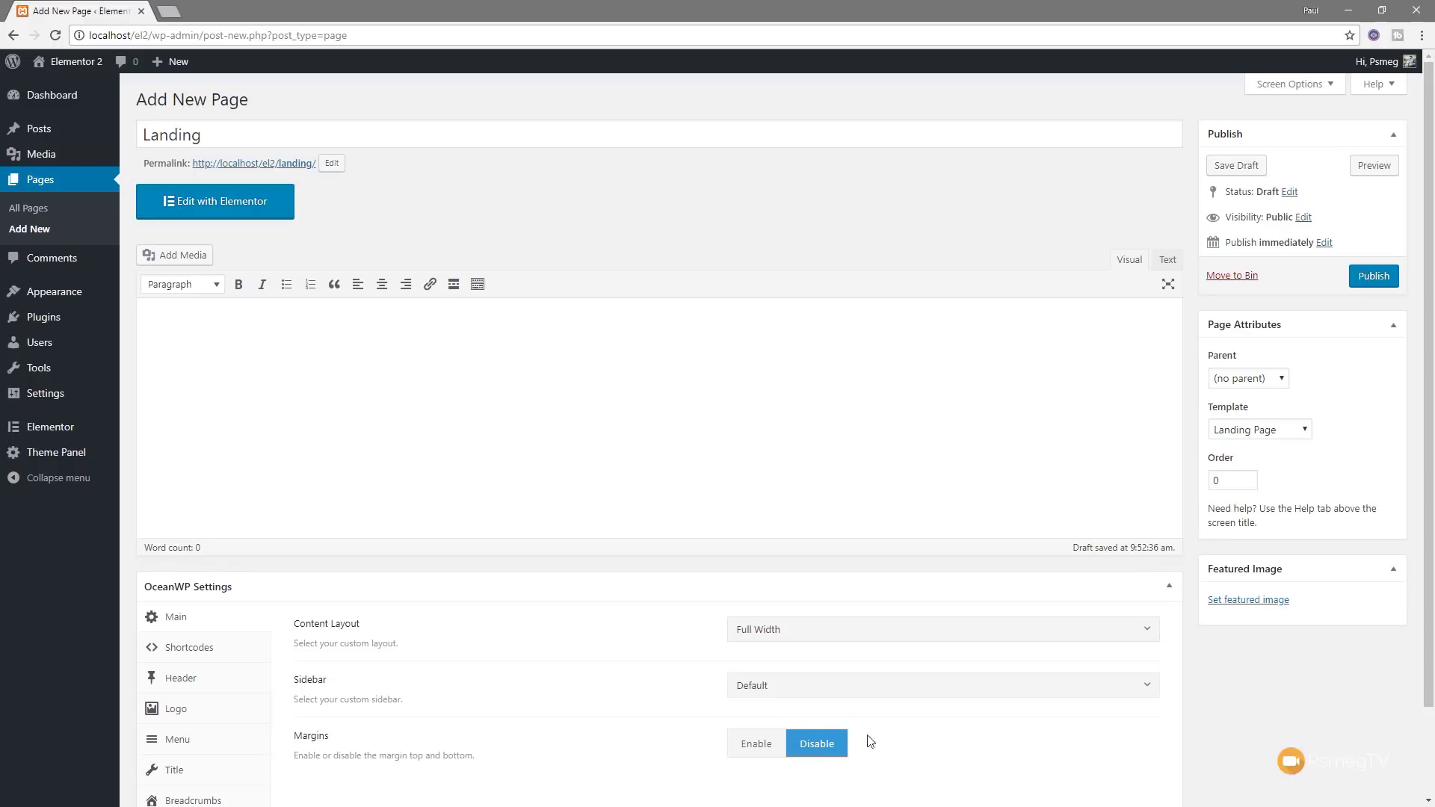
click(1169, 590)
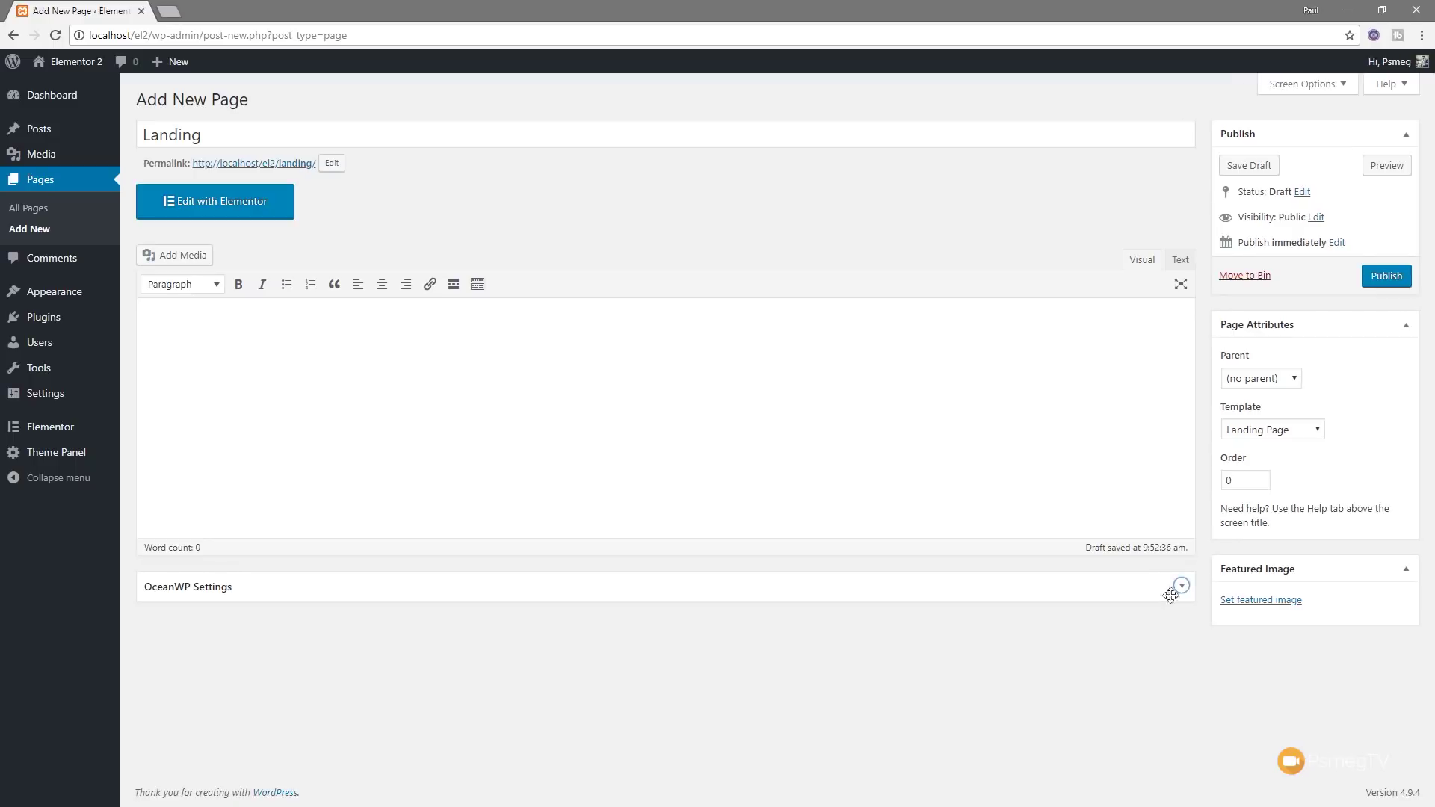
click(1368, 278)
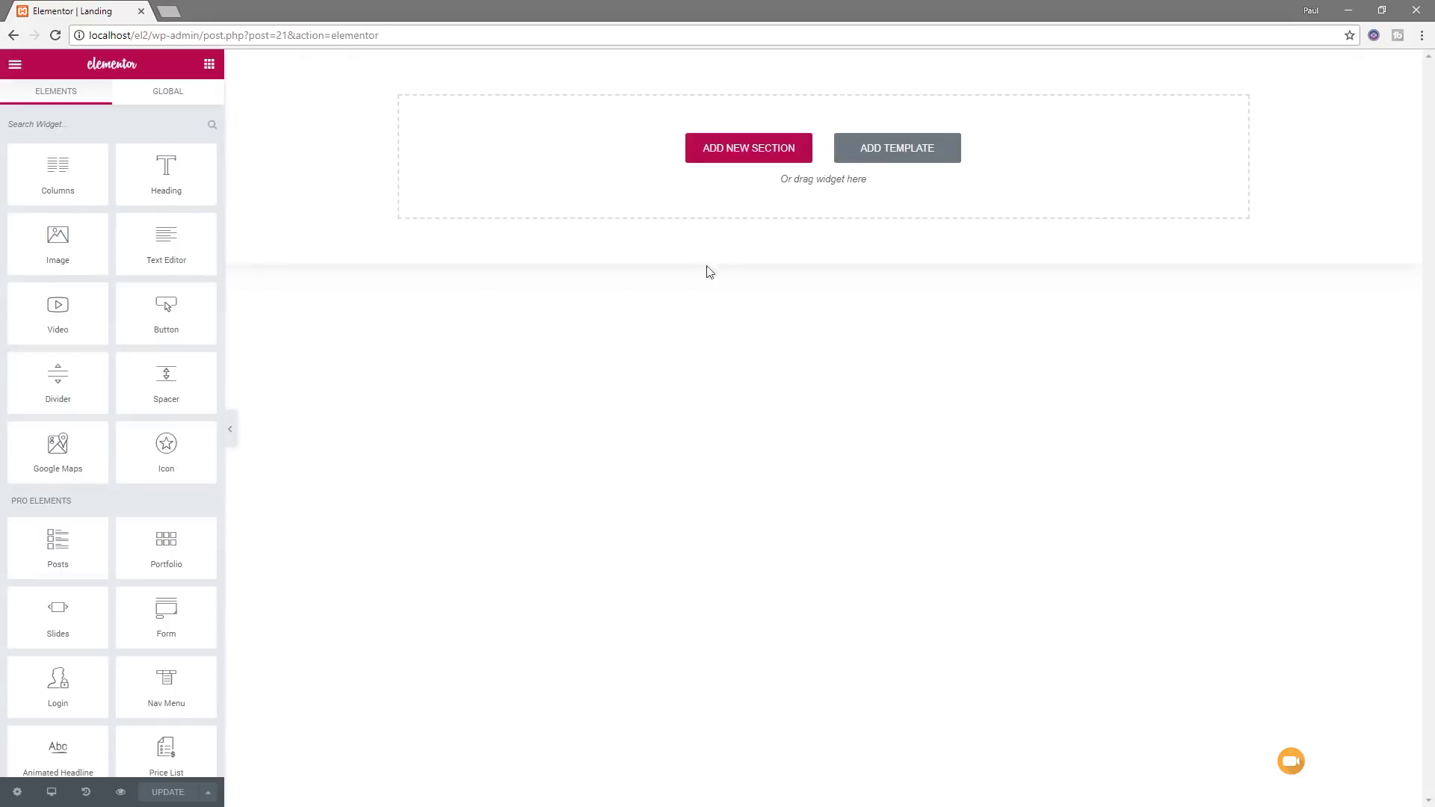
Step: Open the Elementor template library and view the saved '1. Get Inspired Block' on My Templates
click(881, 159)
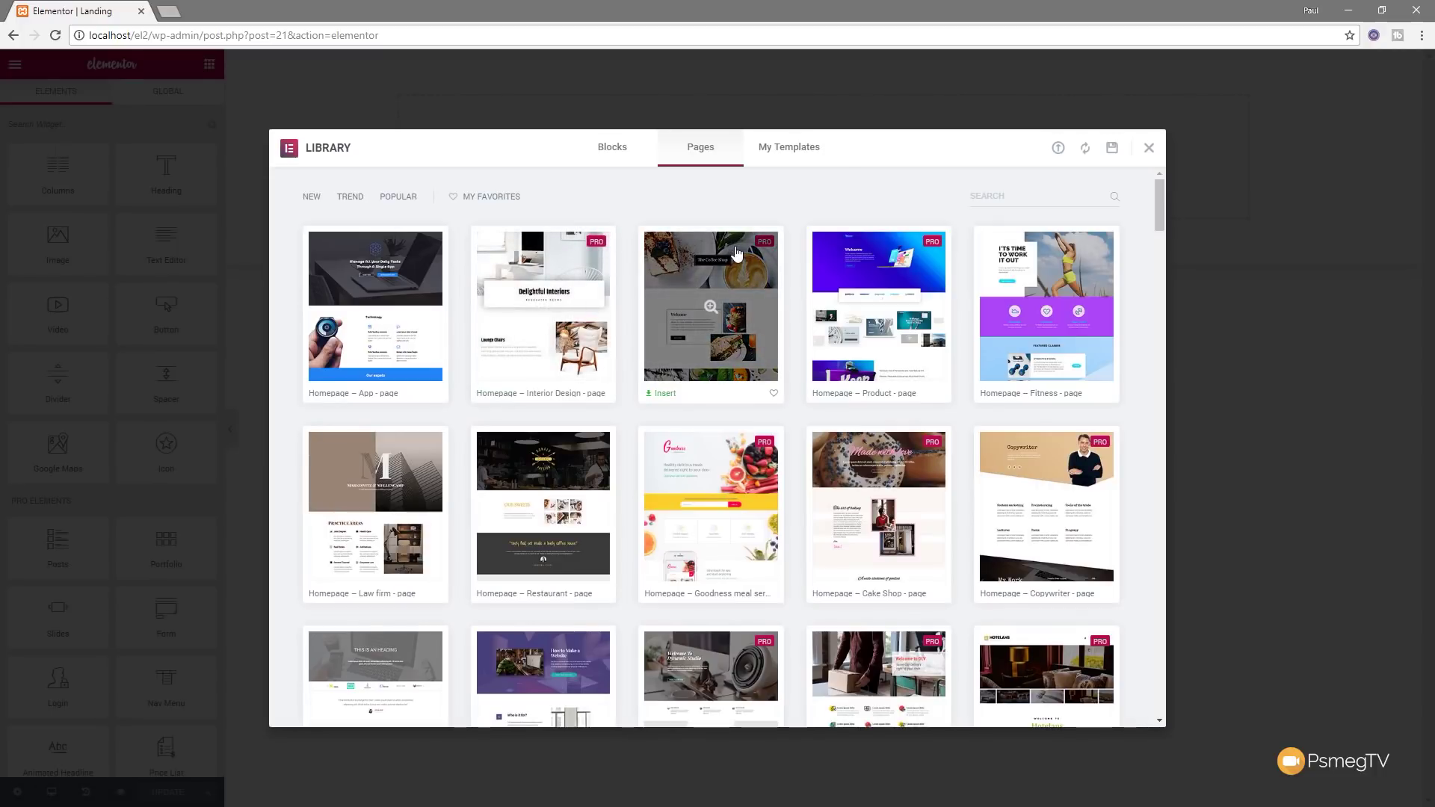
click(799, 149)
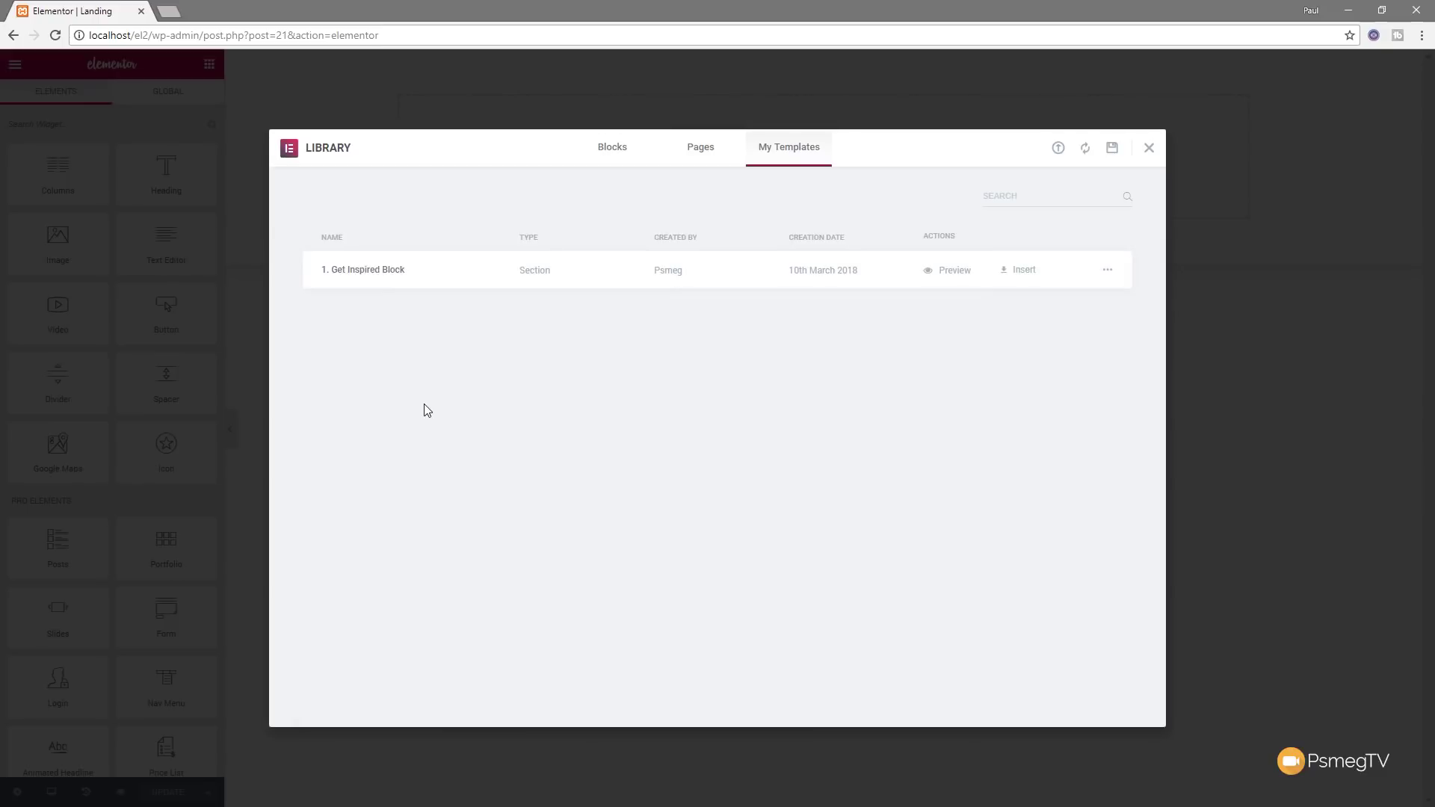
Step: Switch the library to Blocks and scroll the Category dropdown toward Hero
click(604, 166)
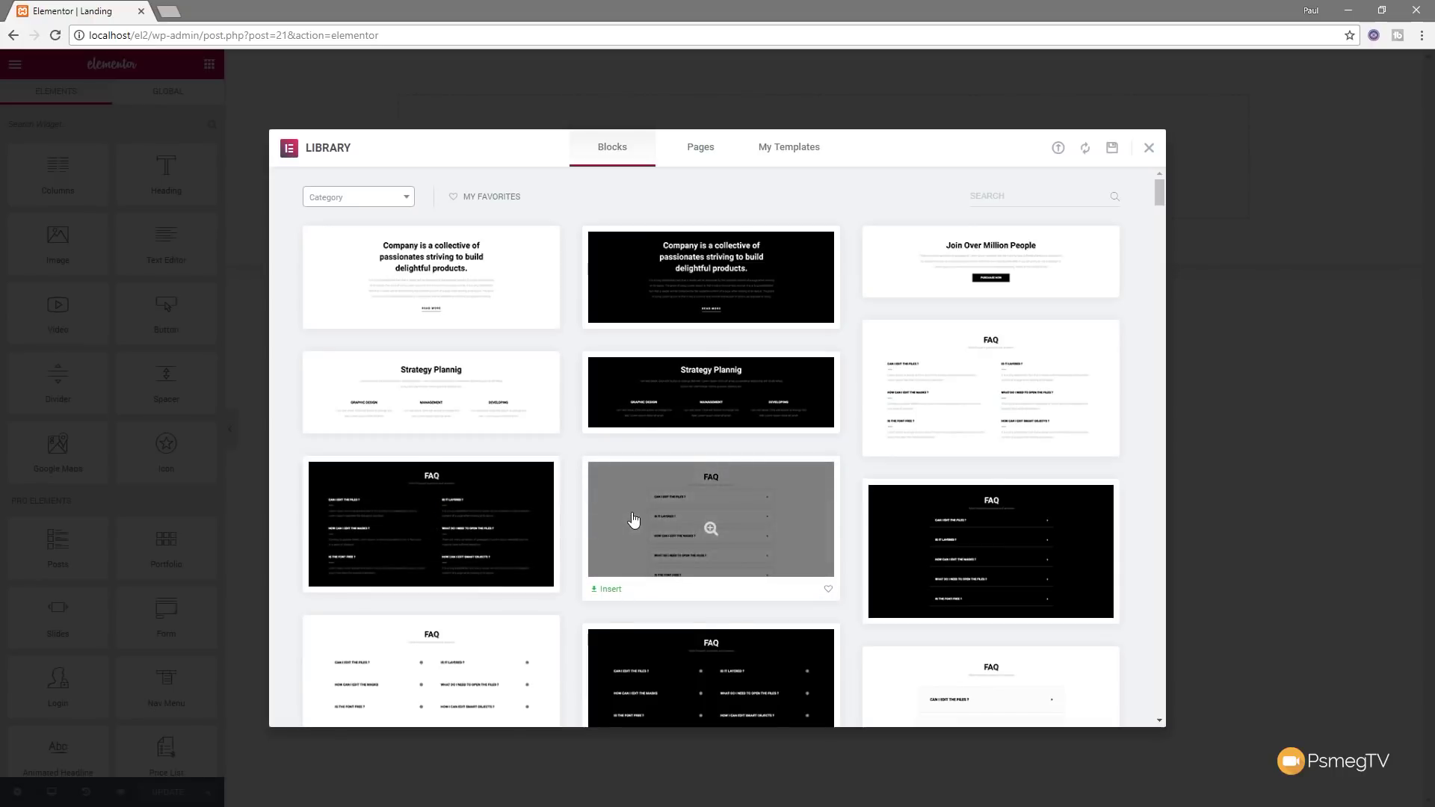
scroll(633, 520, down, 7)
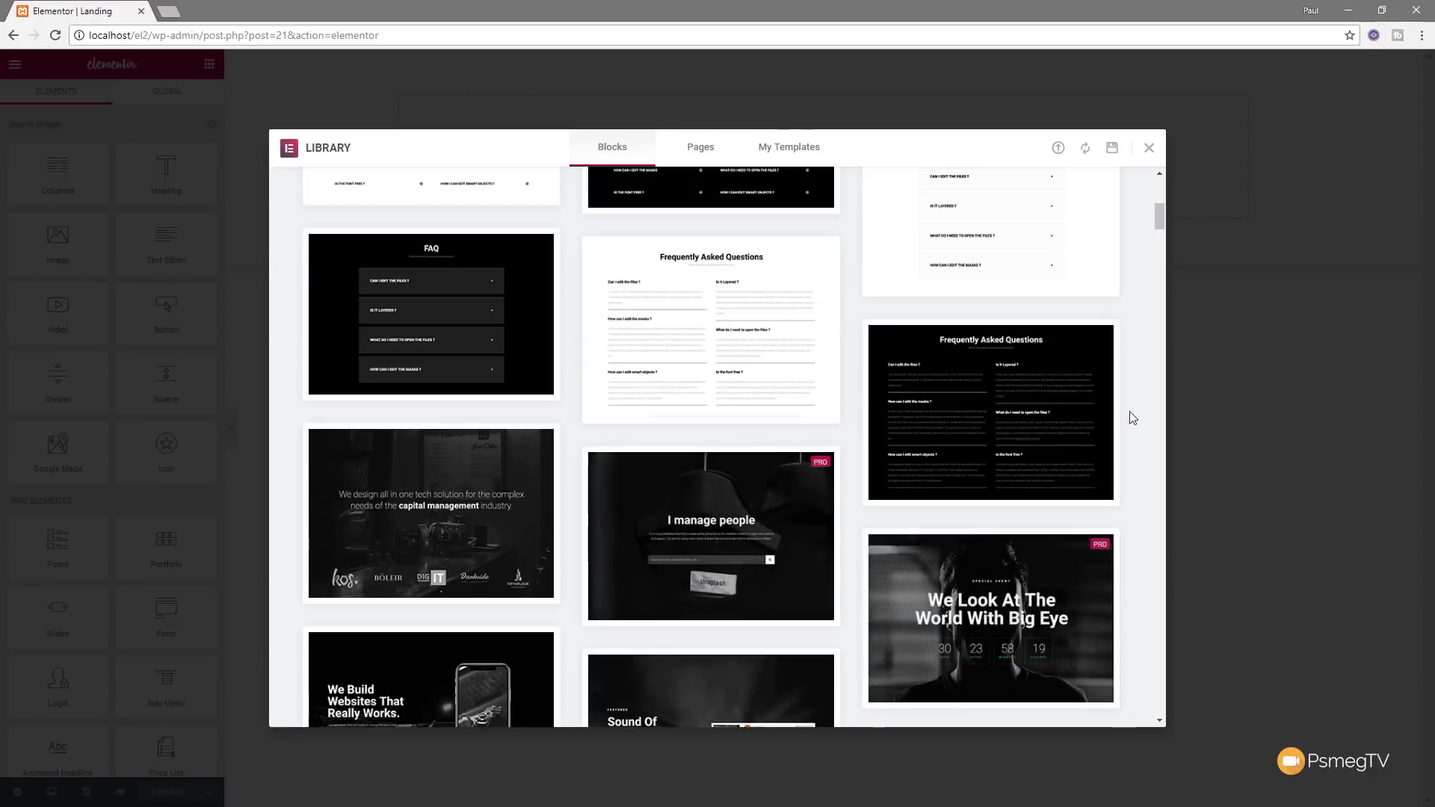
scroll(1128, 408, up, 5)
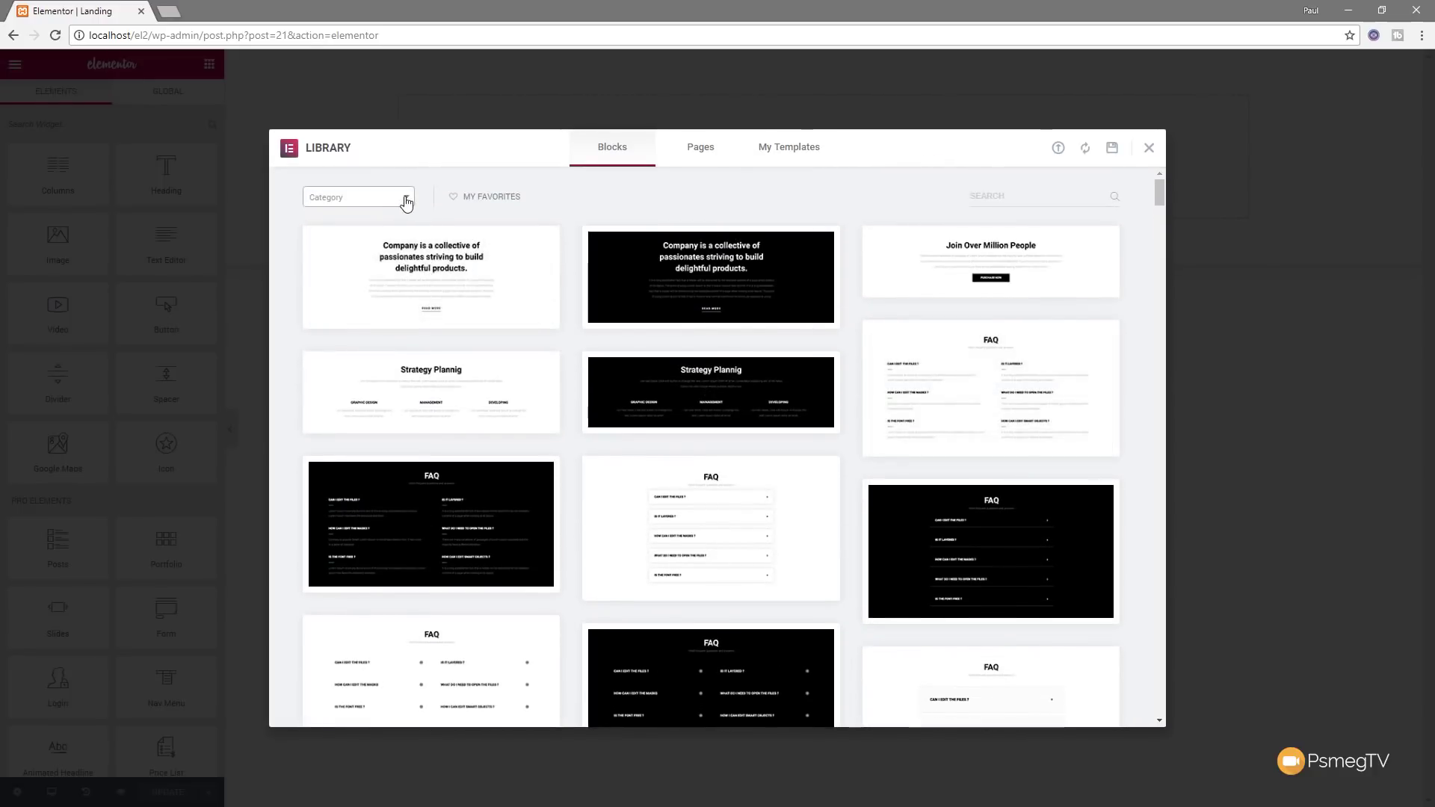
click(406, 200)
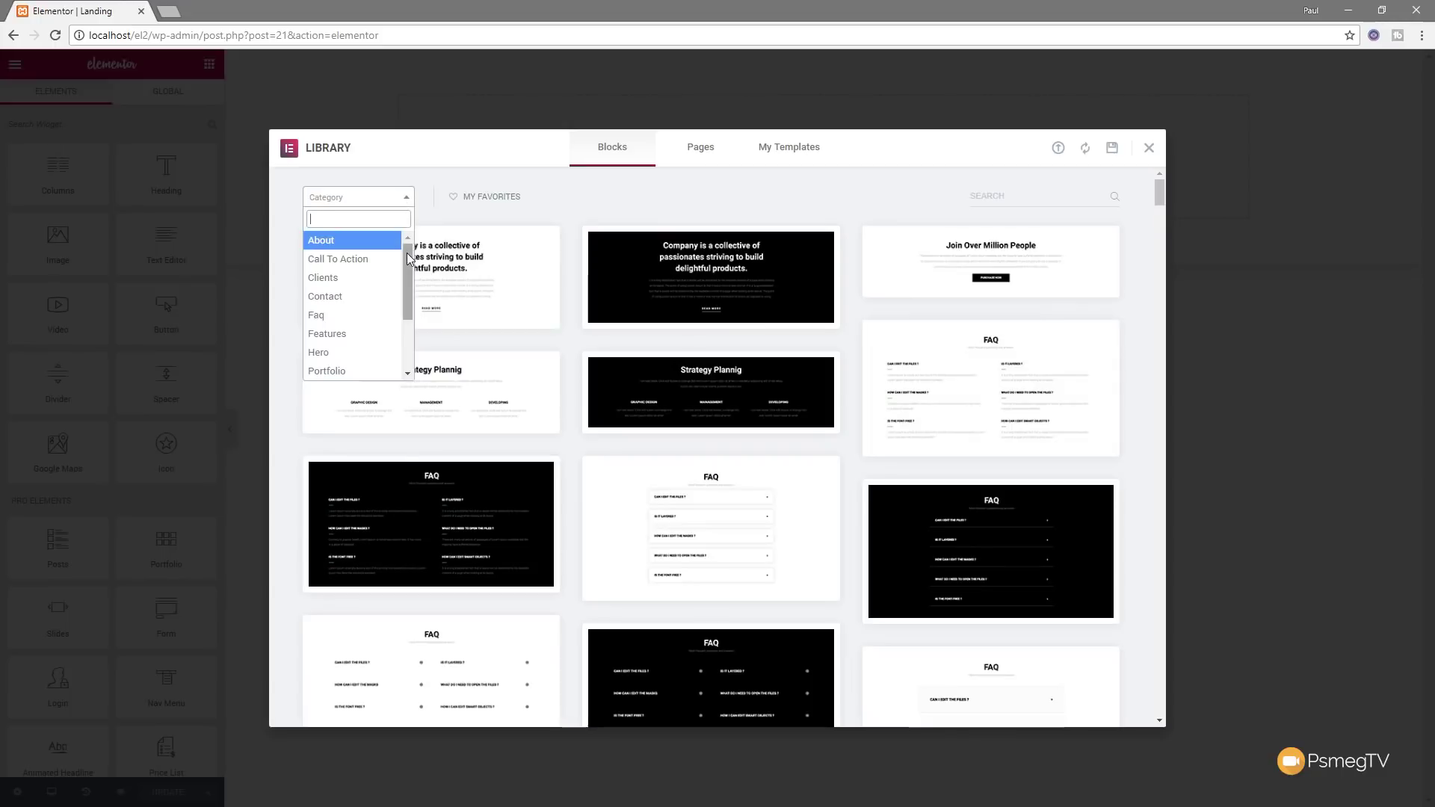
drag(407, 256, 407, 277)
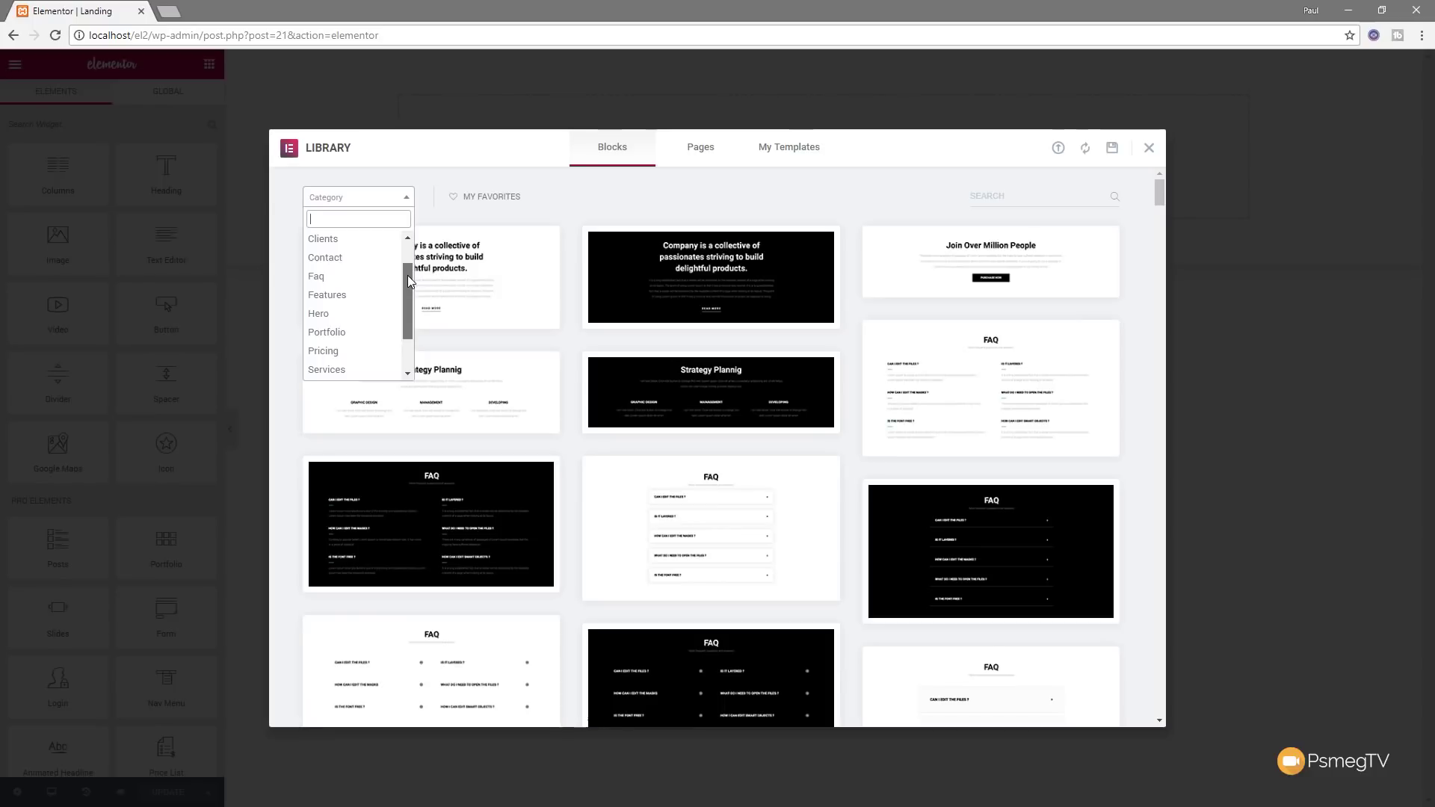
mouse_move(408, 276)
mouse_down()
mouse_move(410, 252)
mouse_move(410, 284)
mouse_up()
Step: Filter the library blocks to the Hero category and browse the hero designs
click(338, 309)
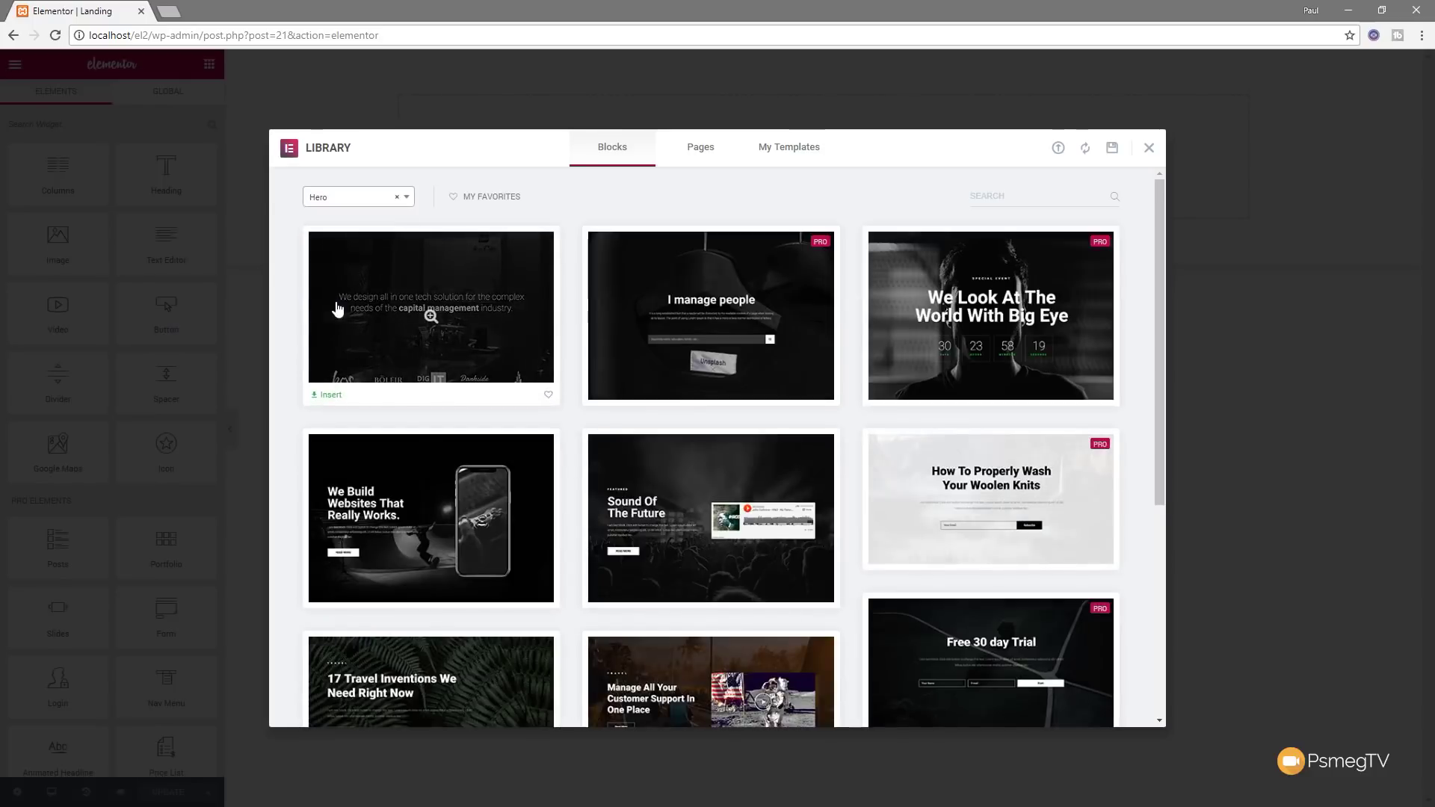
mouse_move(1160, 266)
mouse_down()
mouse_move(1155, 437)
mouse_move(1148, 285)
mouse_up()
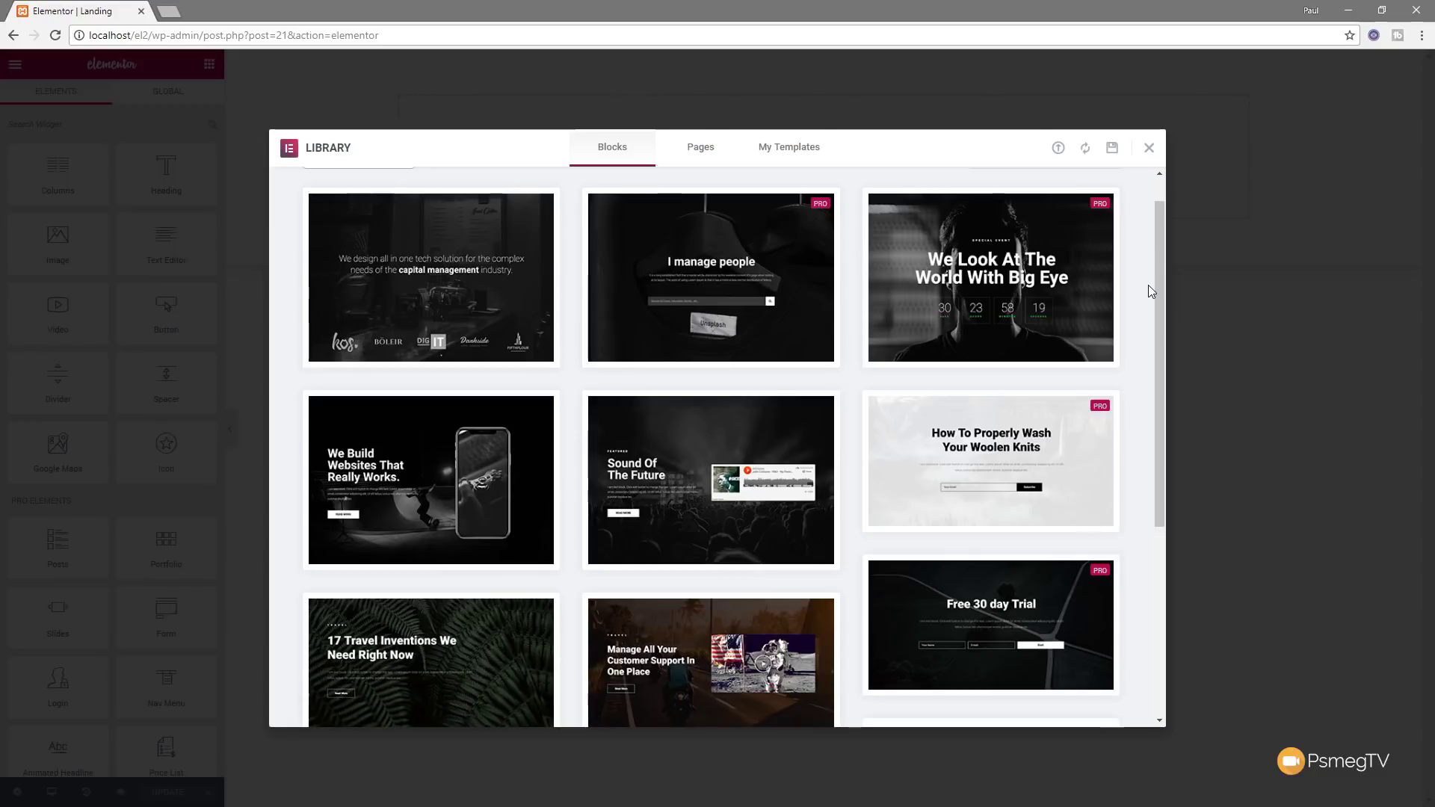
mouse_move(938, 241)
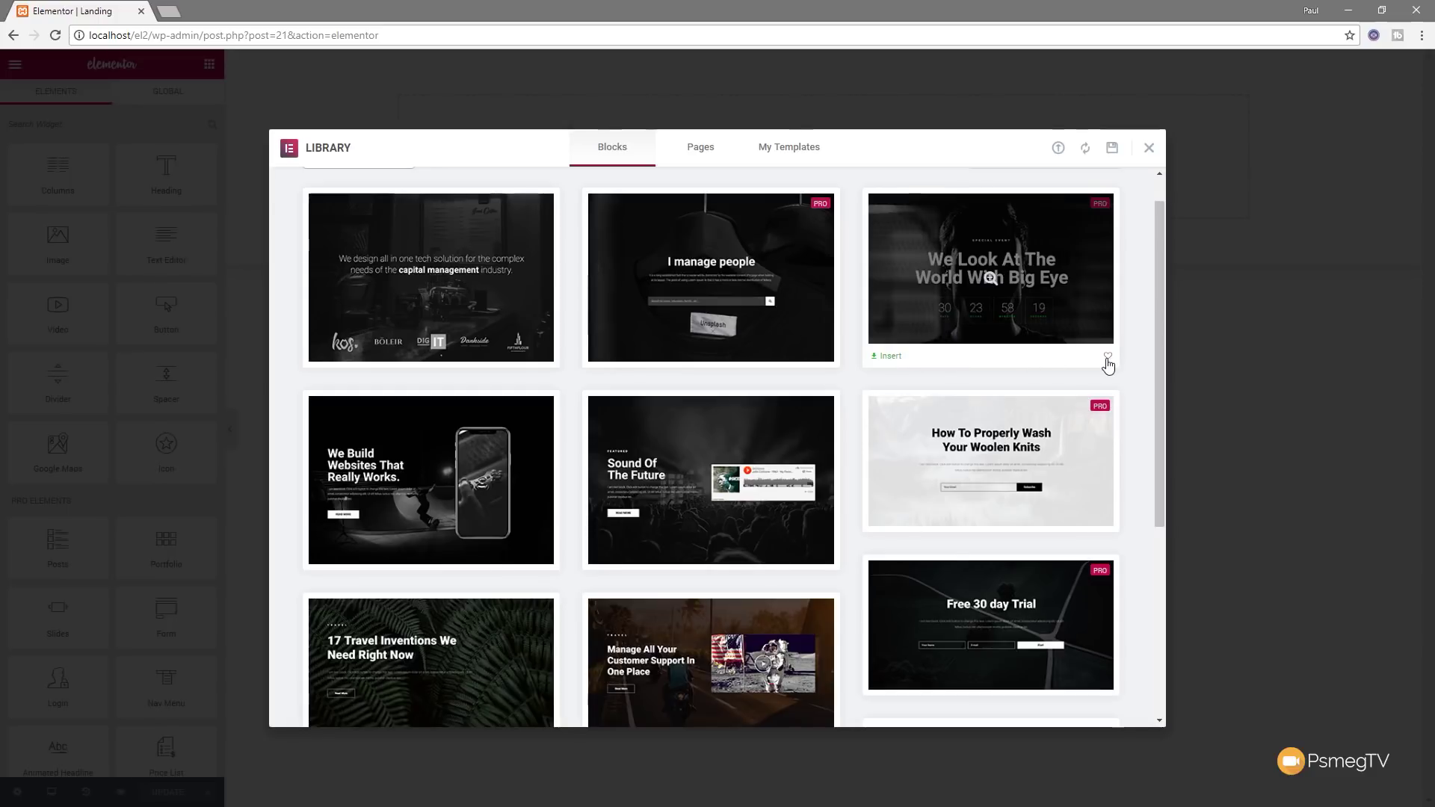
scroll(665, 239, up, 1)
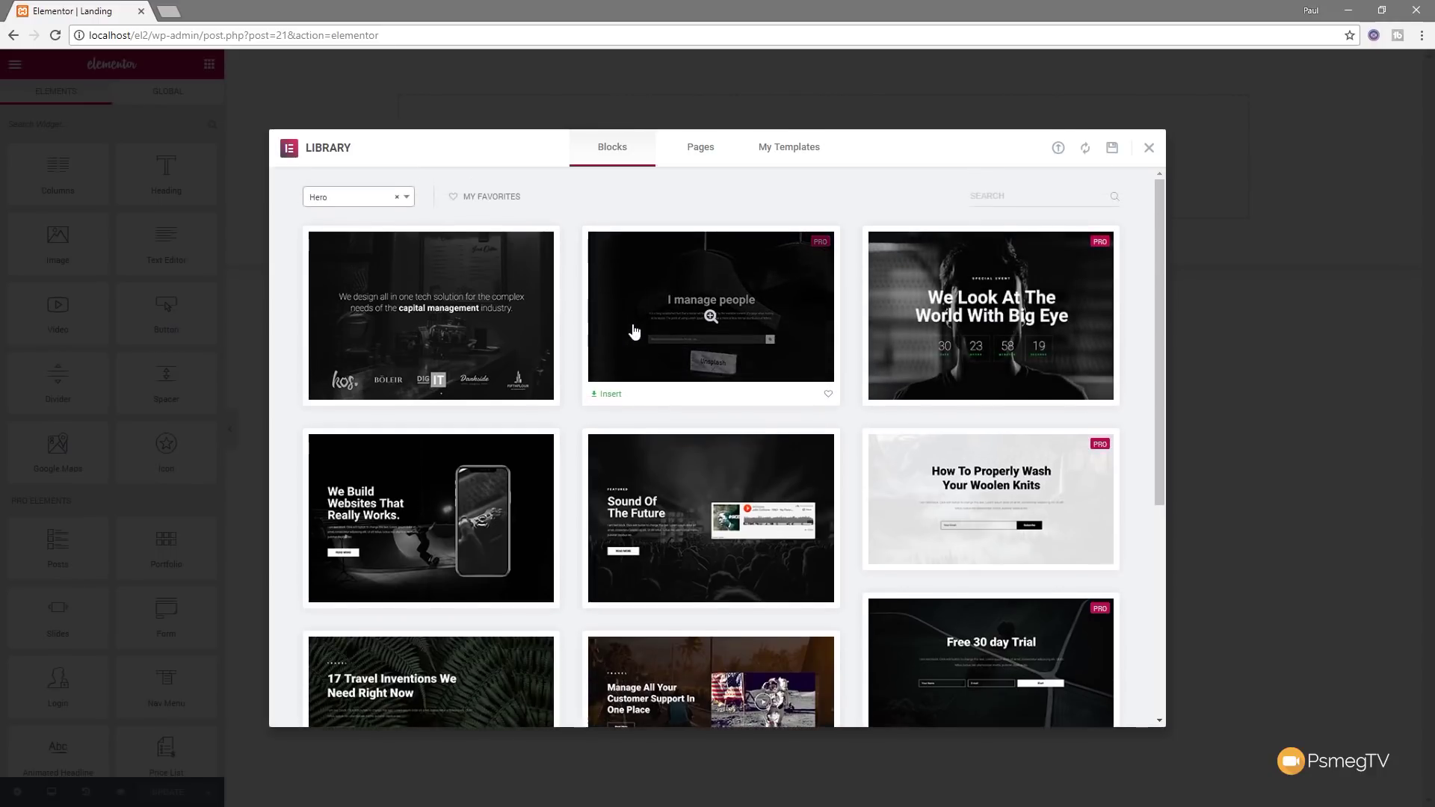
click(1015, 197)
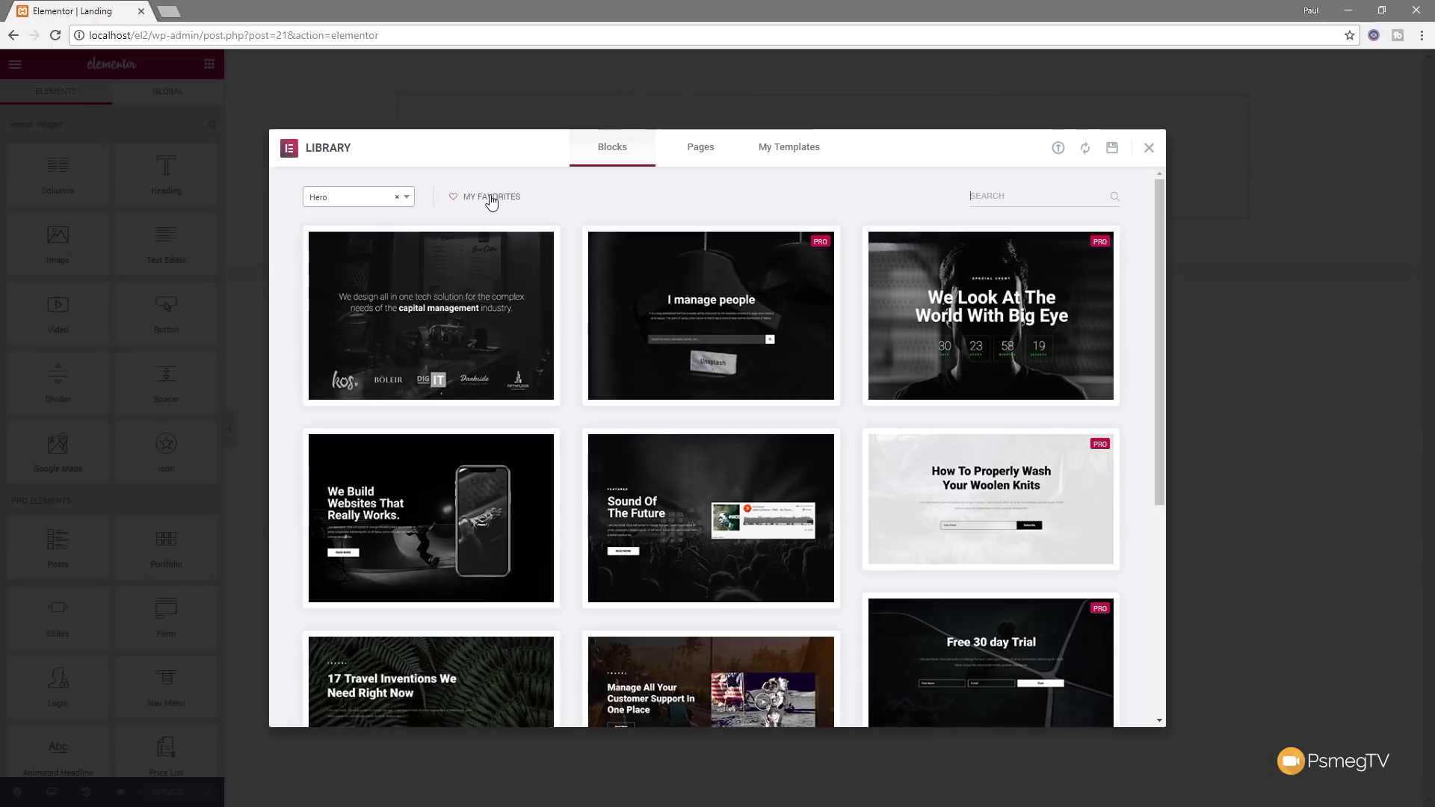
Step: Favourite the 'I manage people' hero block and check it under My Favorites
click(828, 395)
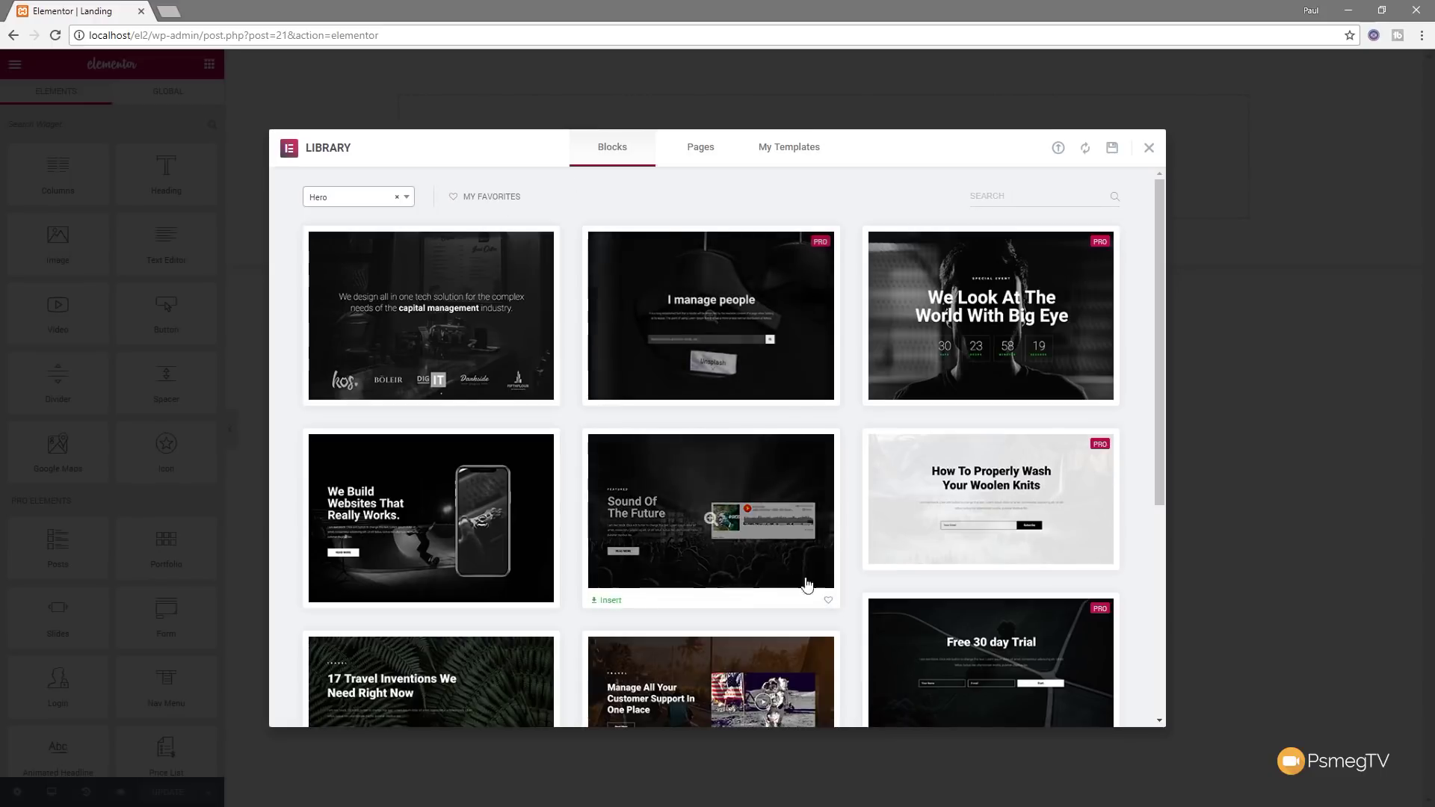
click(496, 198)
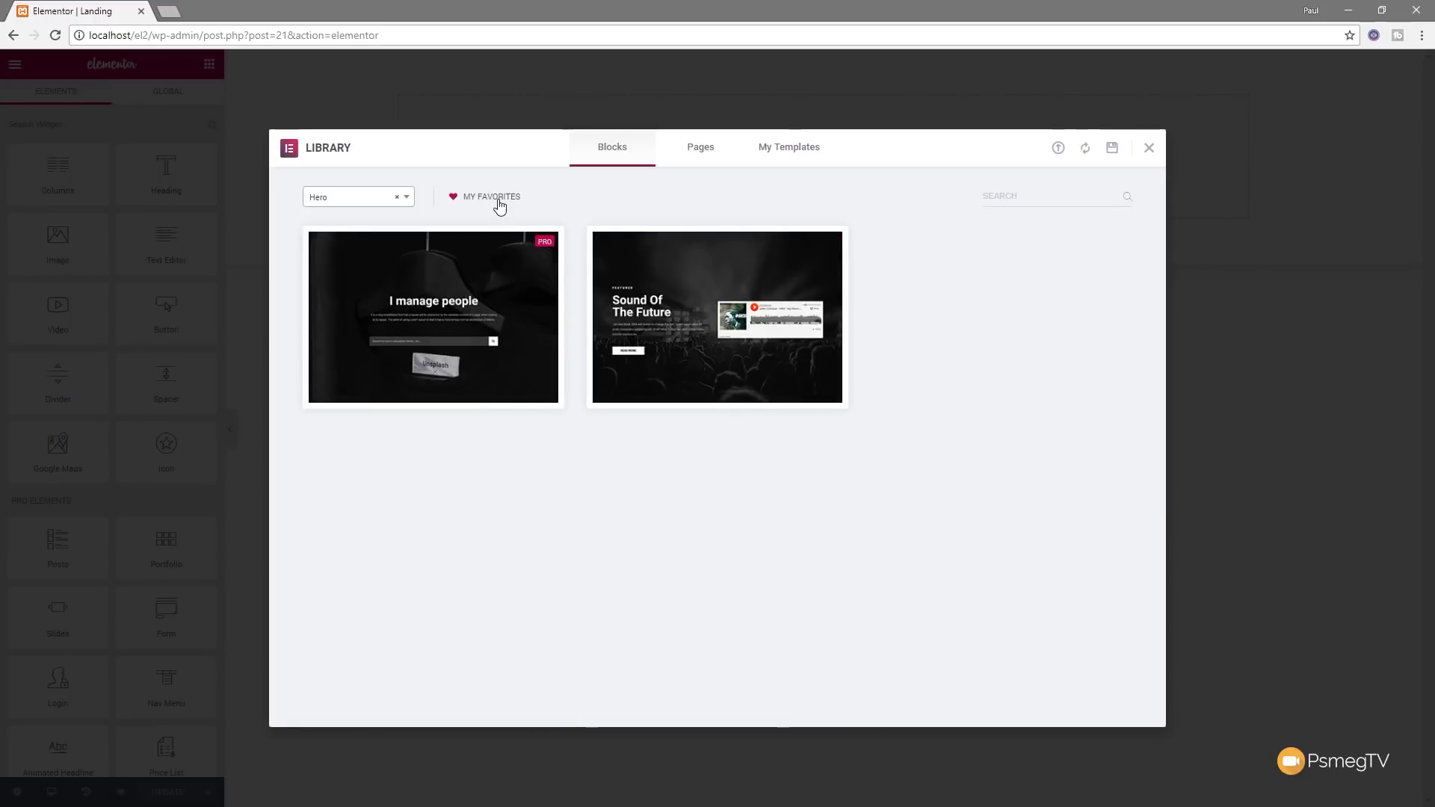
click(496, 198)
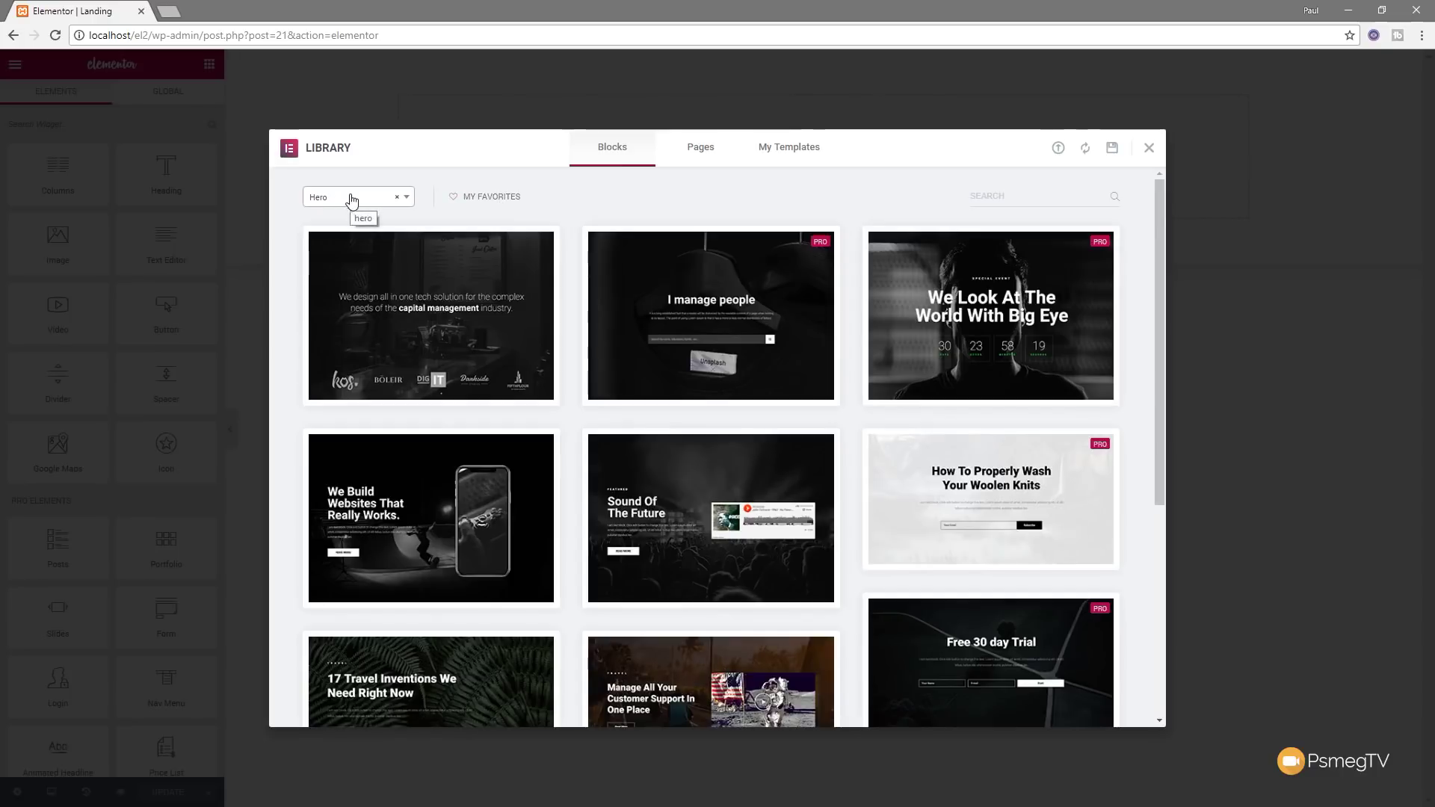
Step: Compare Portfolio blocks, return to Hero, and insert the countdown event hero block
click(397, 199)
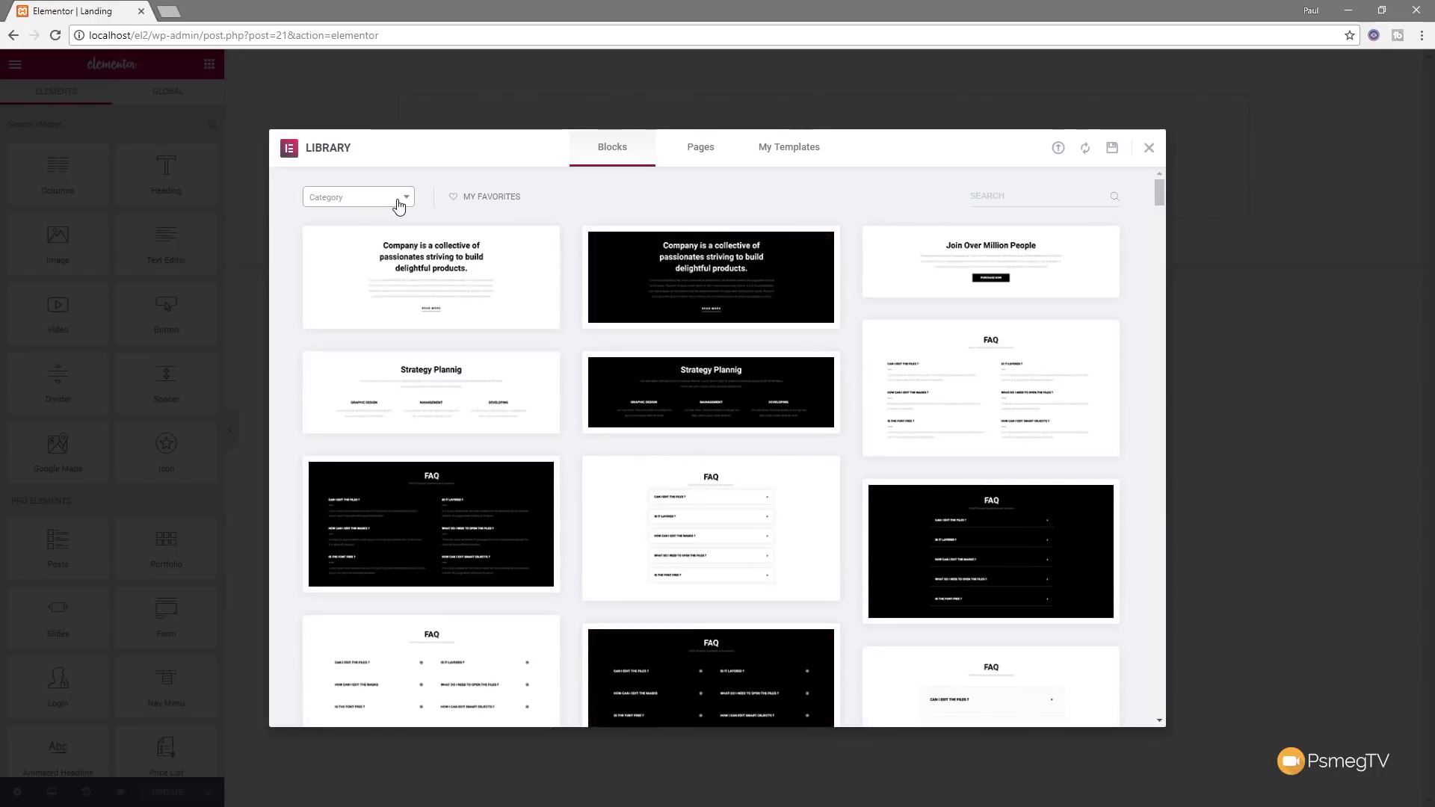
click(405, 200)
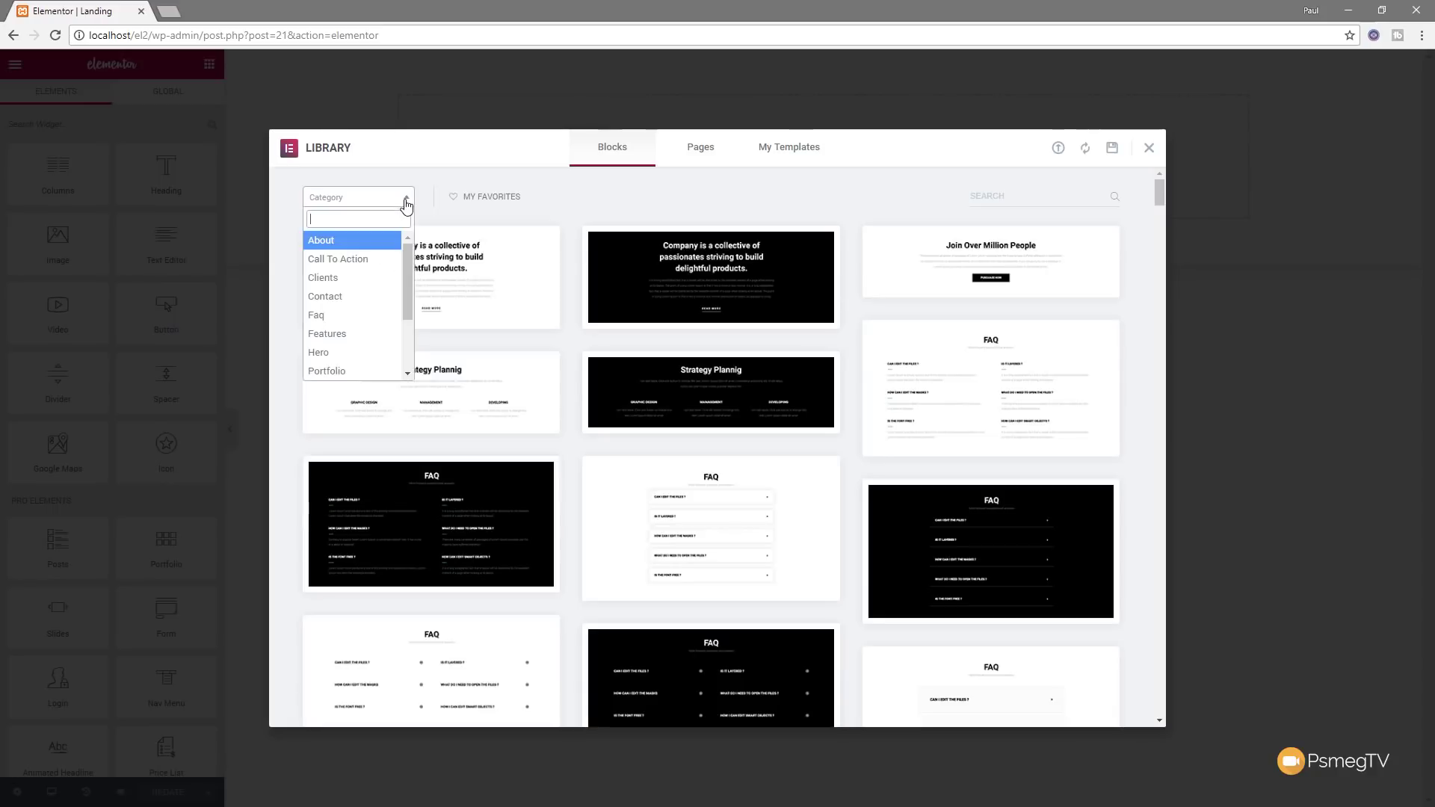
click(342, 372)
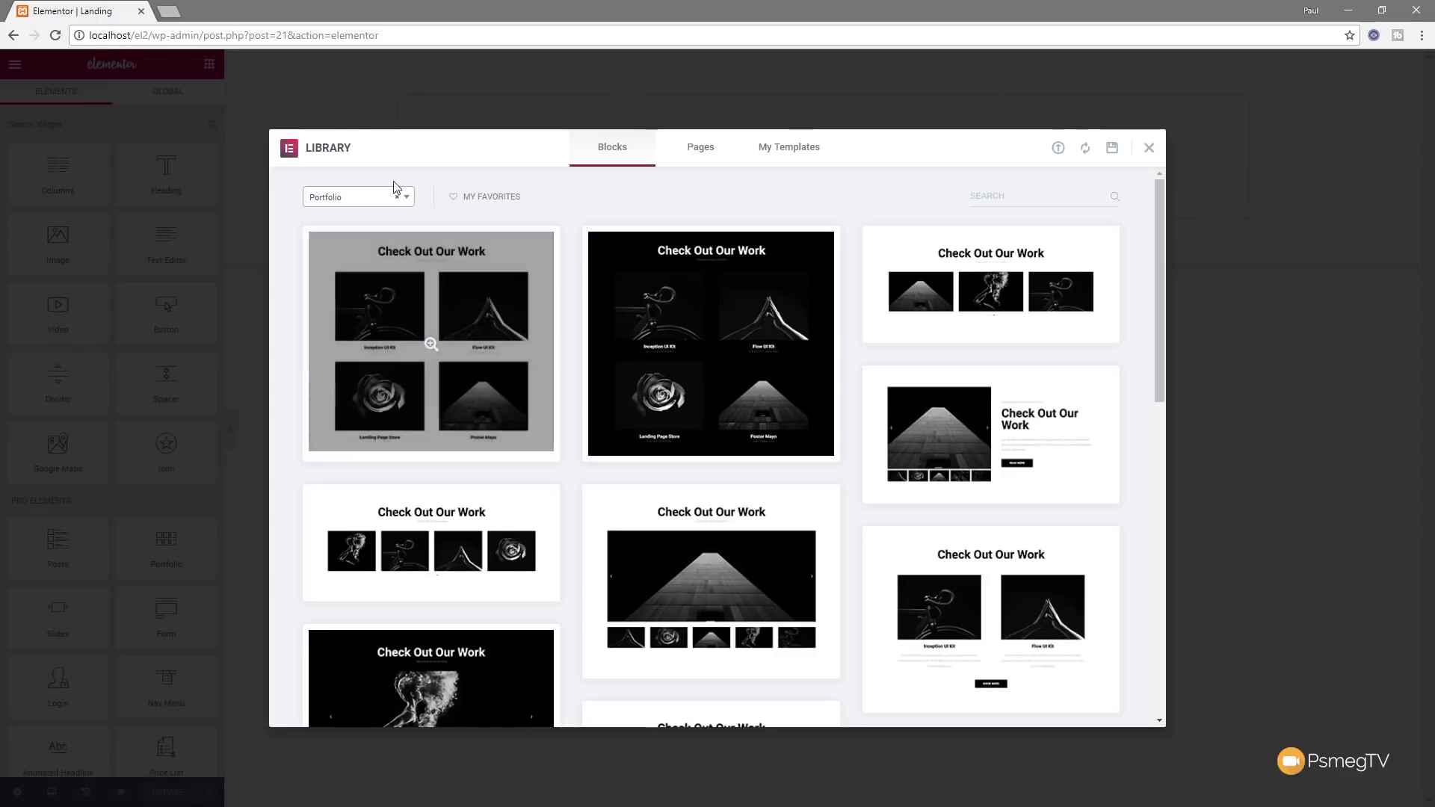
click(404, 199)
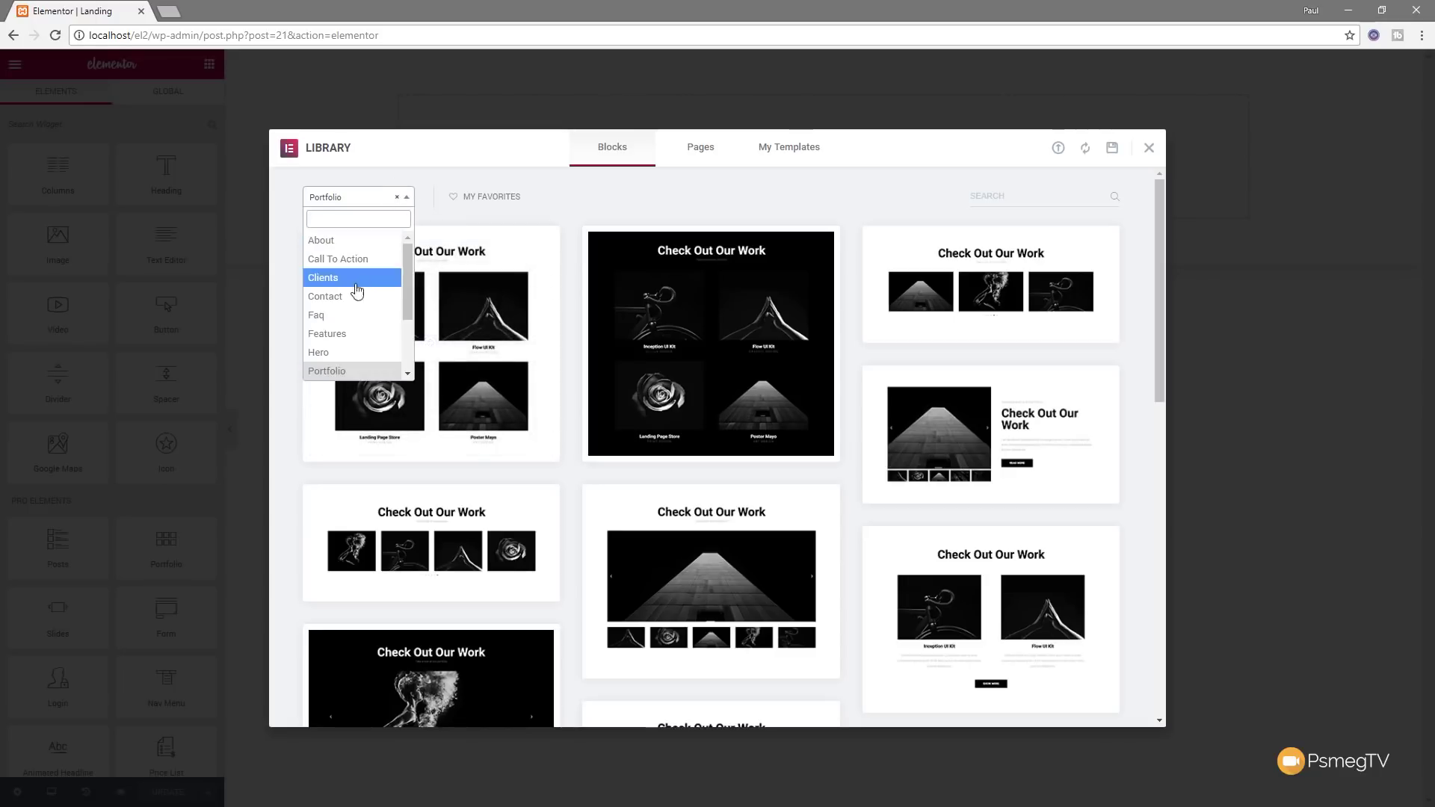
click(342, 355)
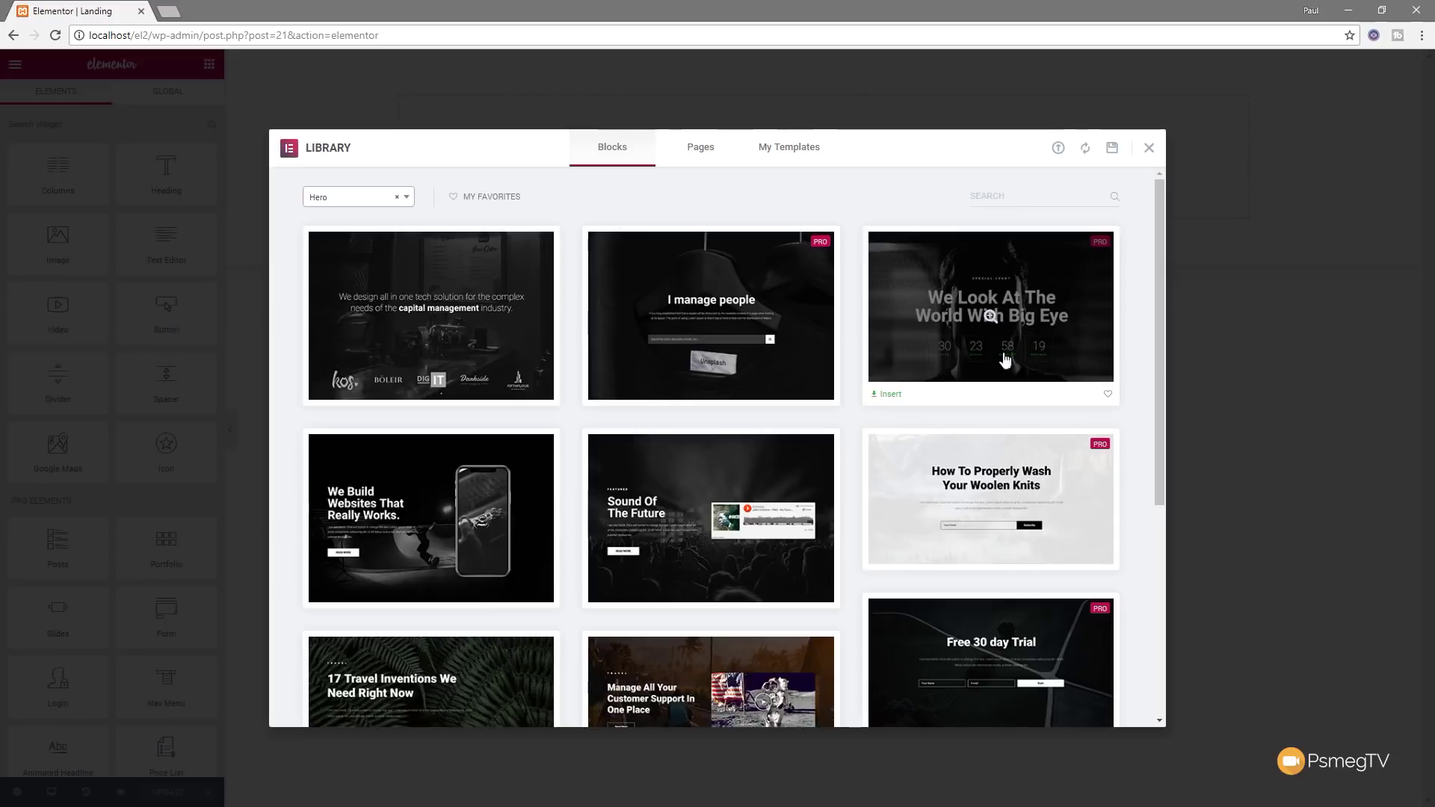
click(891, 395)
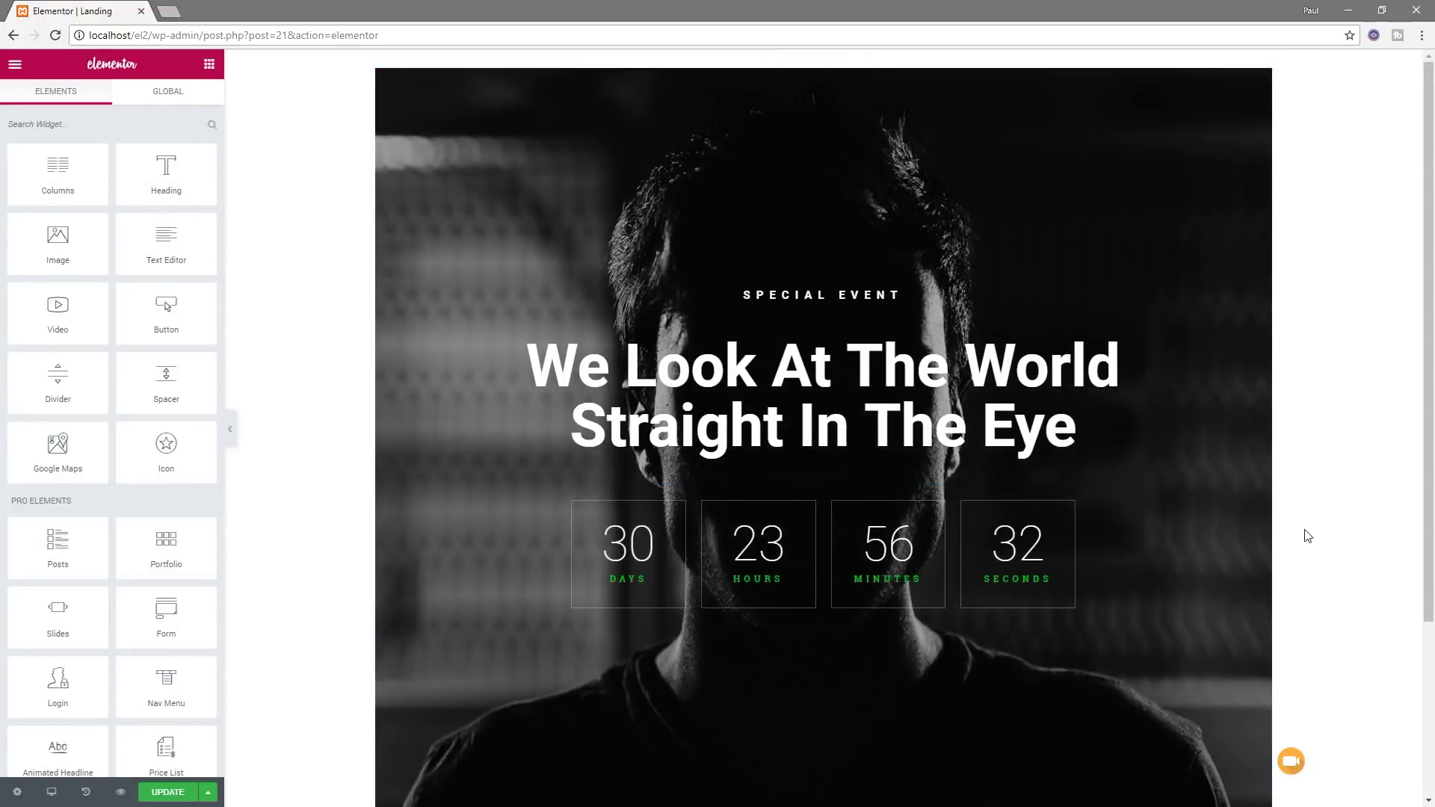
Step: Scroll below the countdown hero and open the template library for the next section
scroll(1309, 537, down, 3)
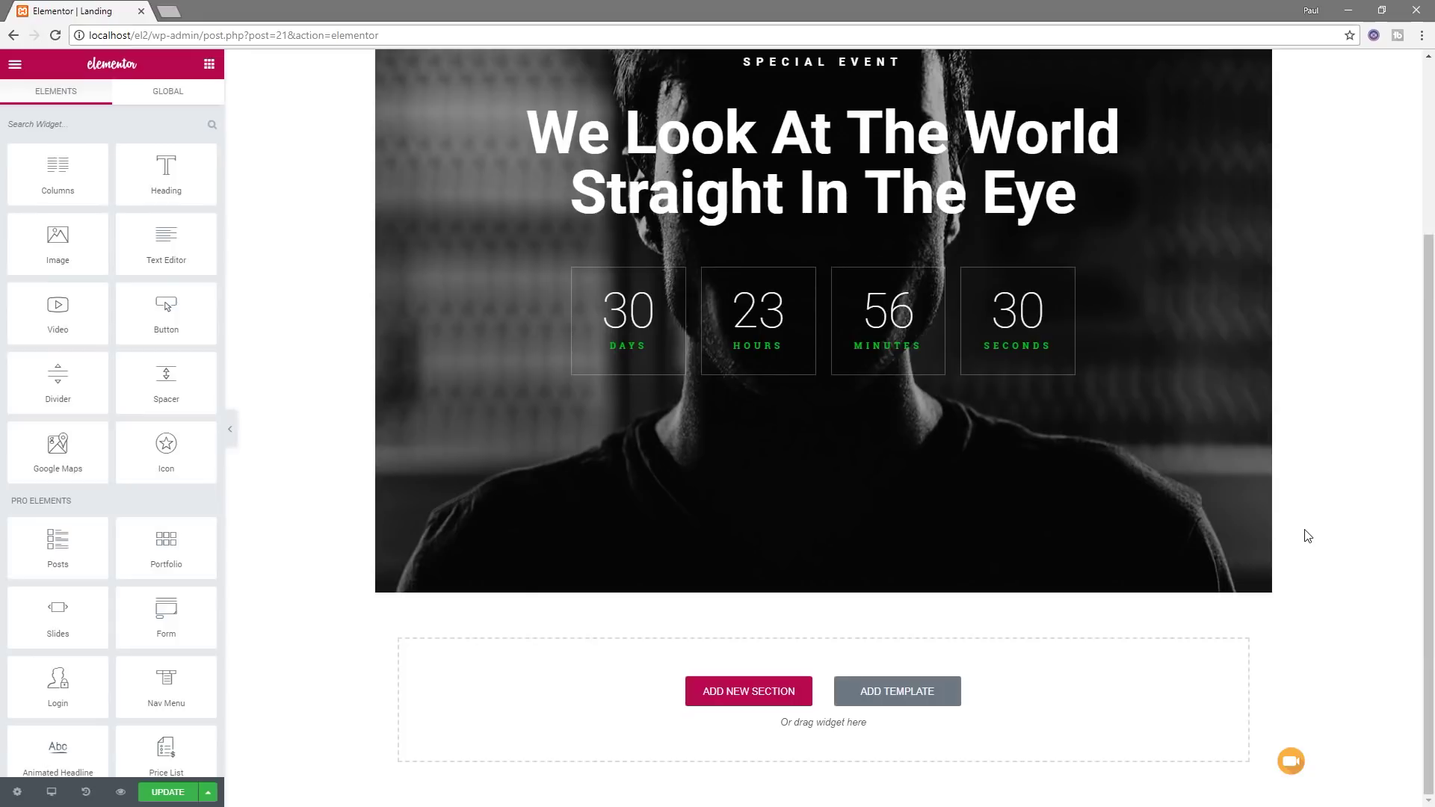
click(918, 693)
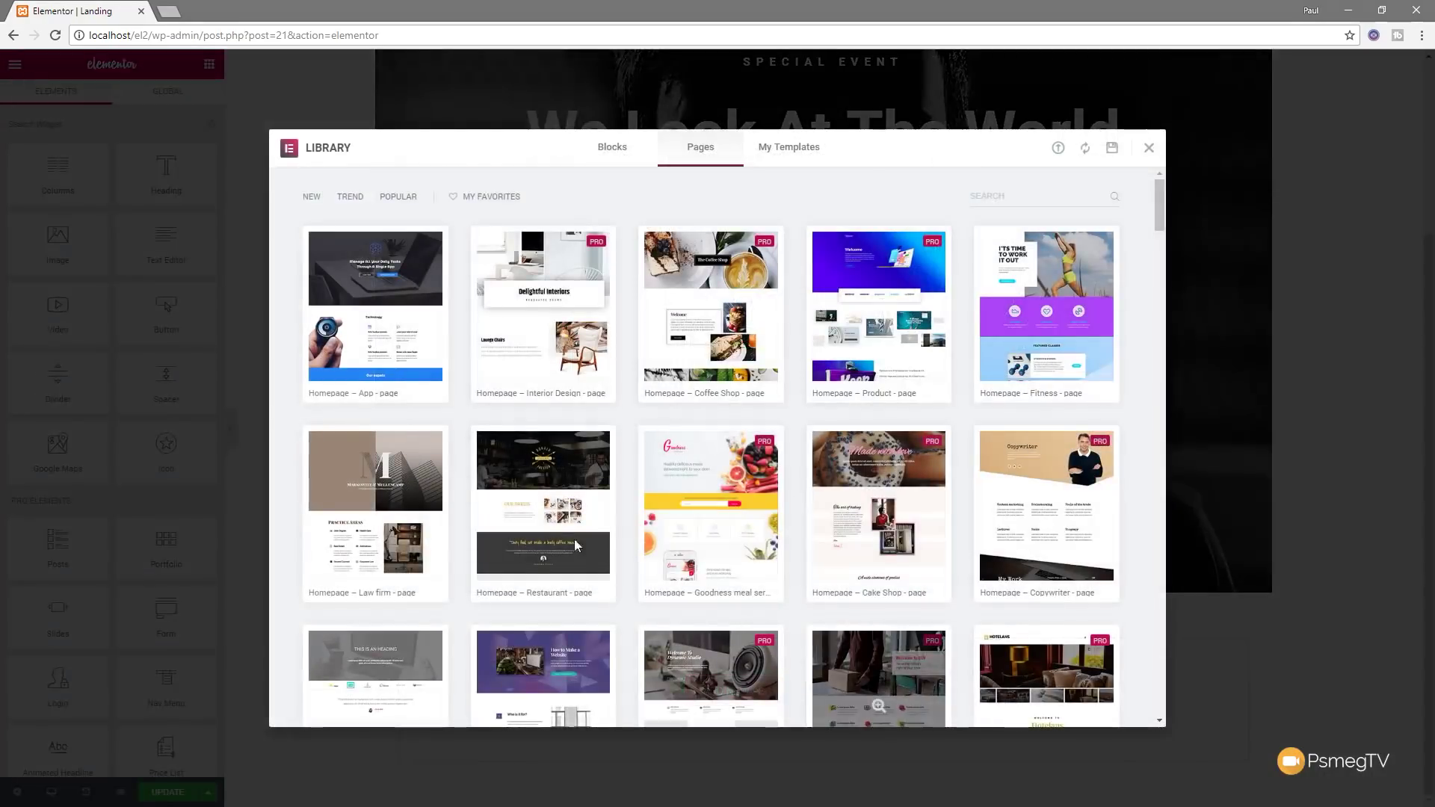
Step: Insert the 'Finding Something Interesting ?' Call To Action block below the hero
click(614, 151)
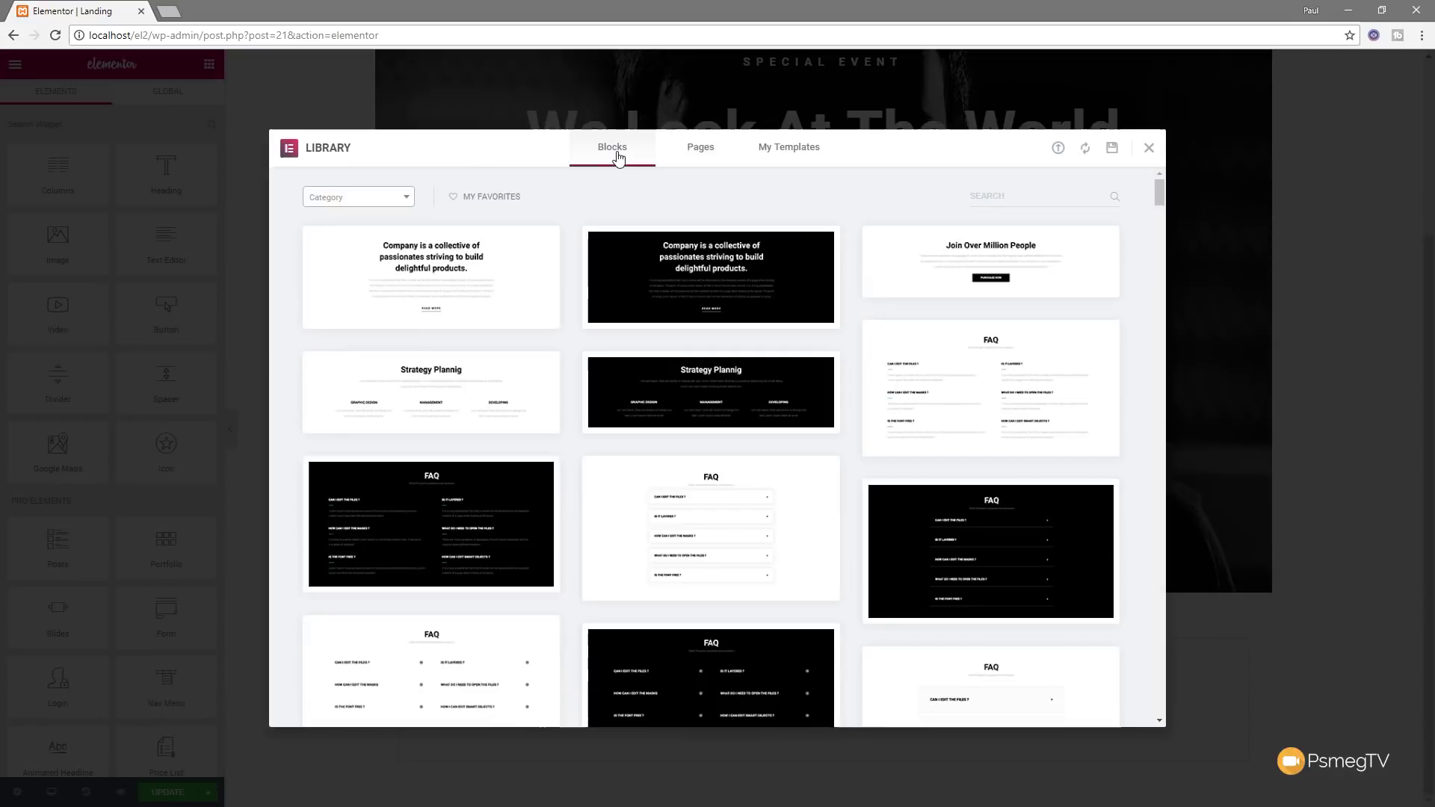
click(373, 202)
click(366, 259)
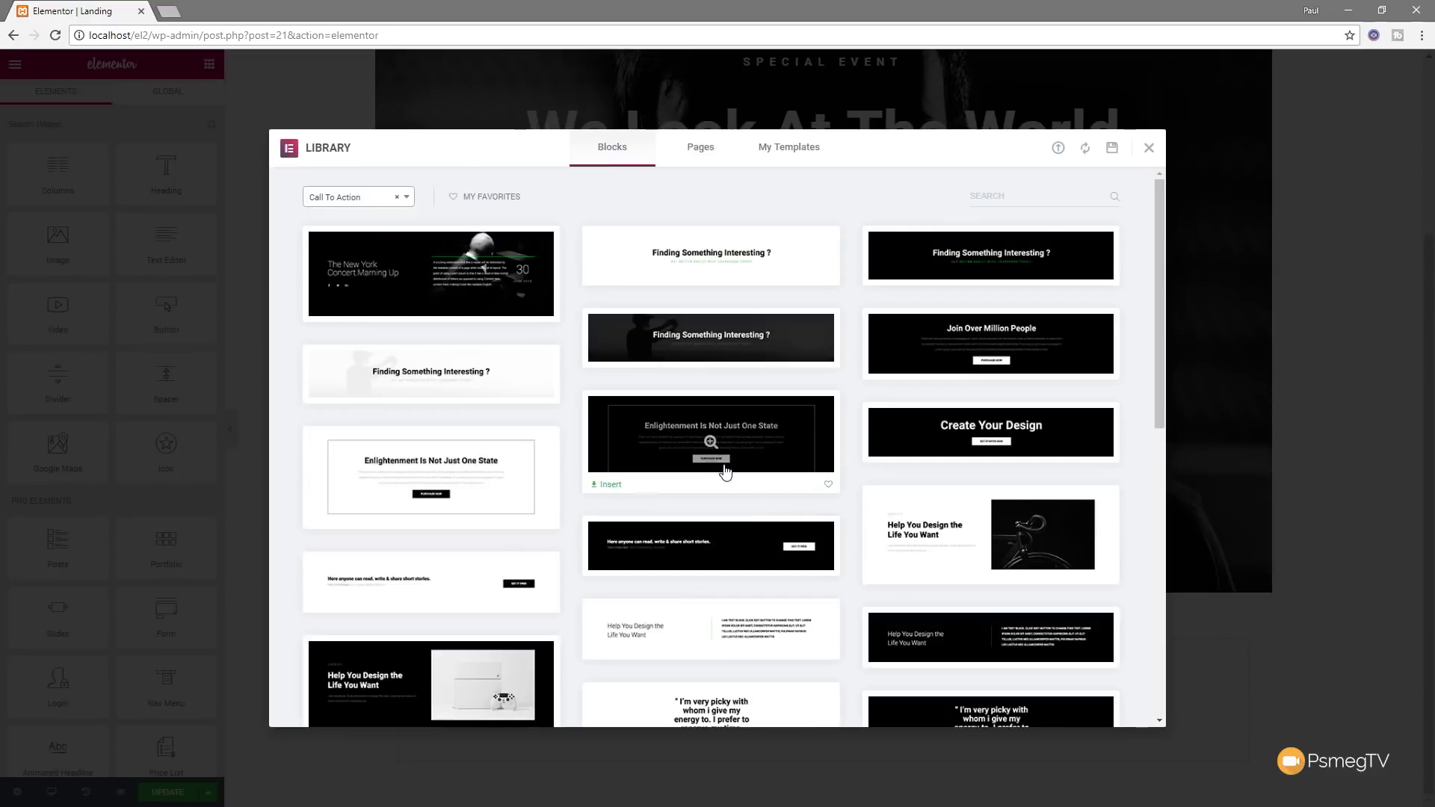
mouse_move(721, 267)
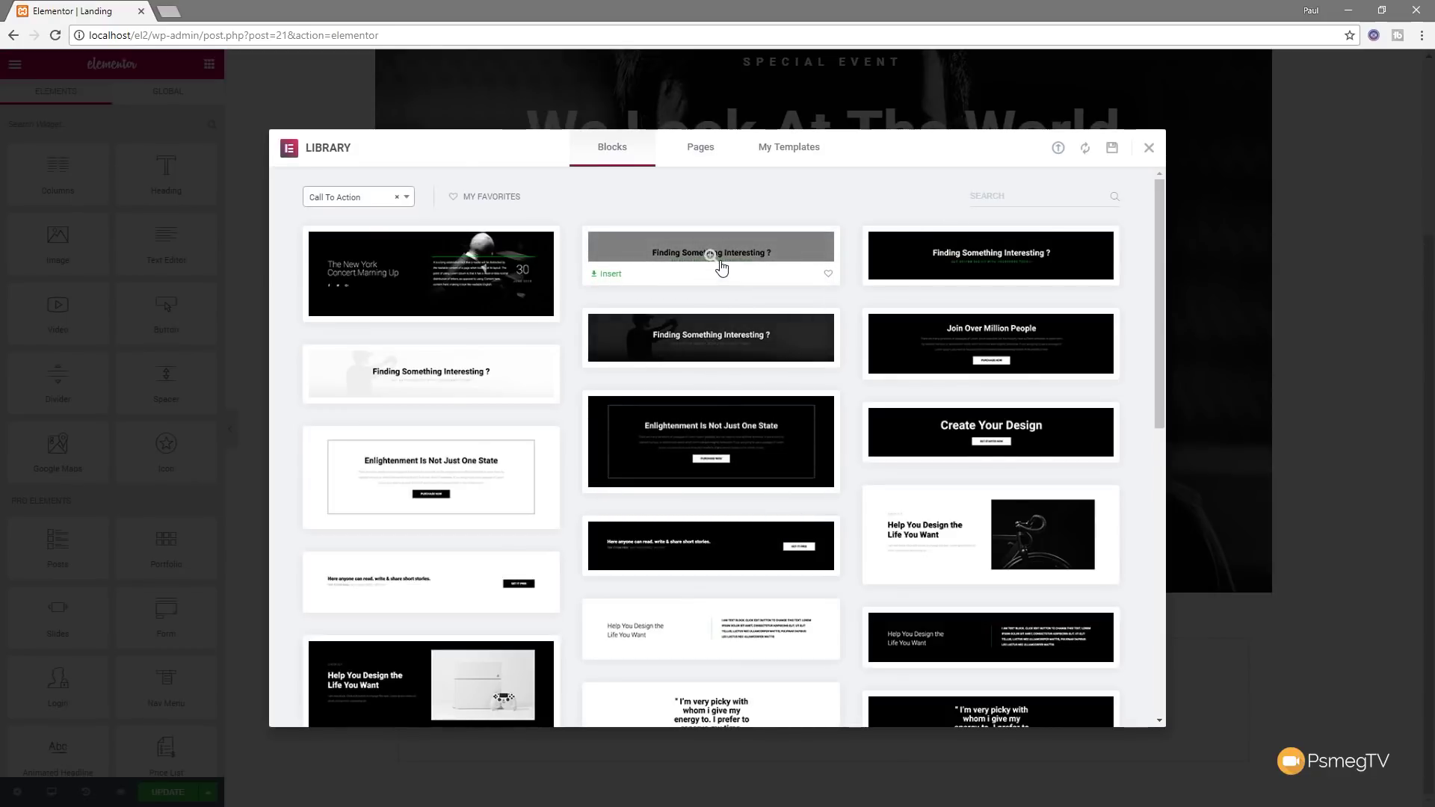
click(611, 274)
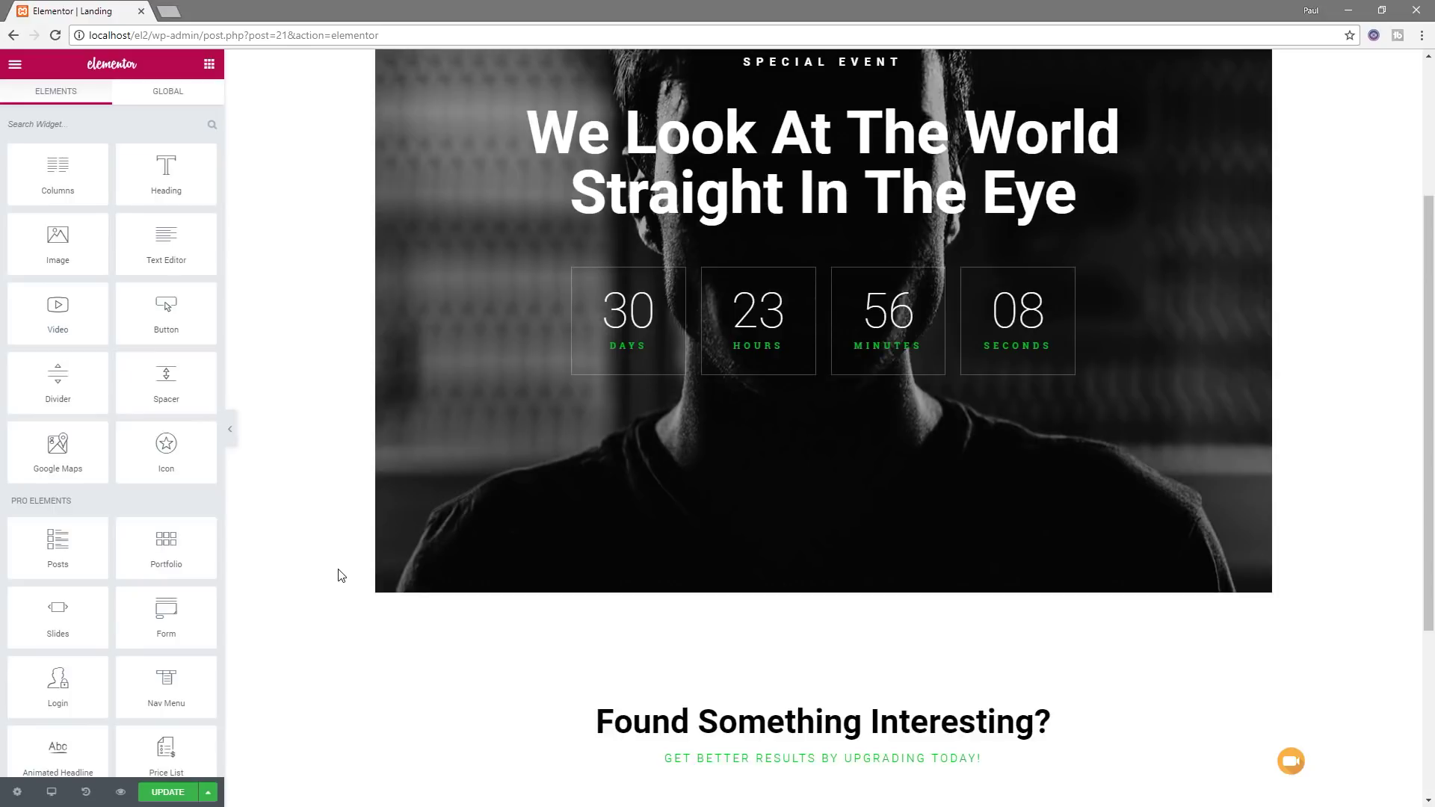
scroll(340, 575, down, 4)
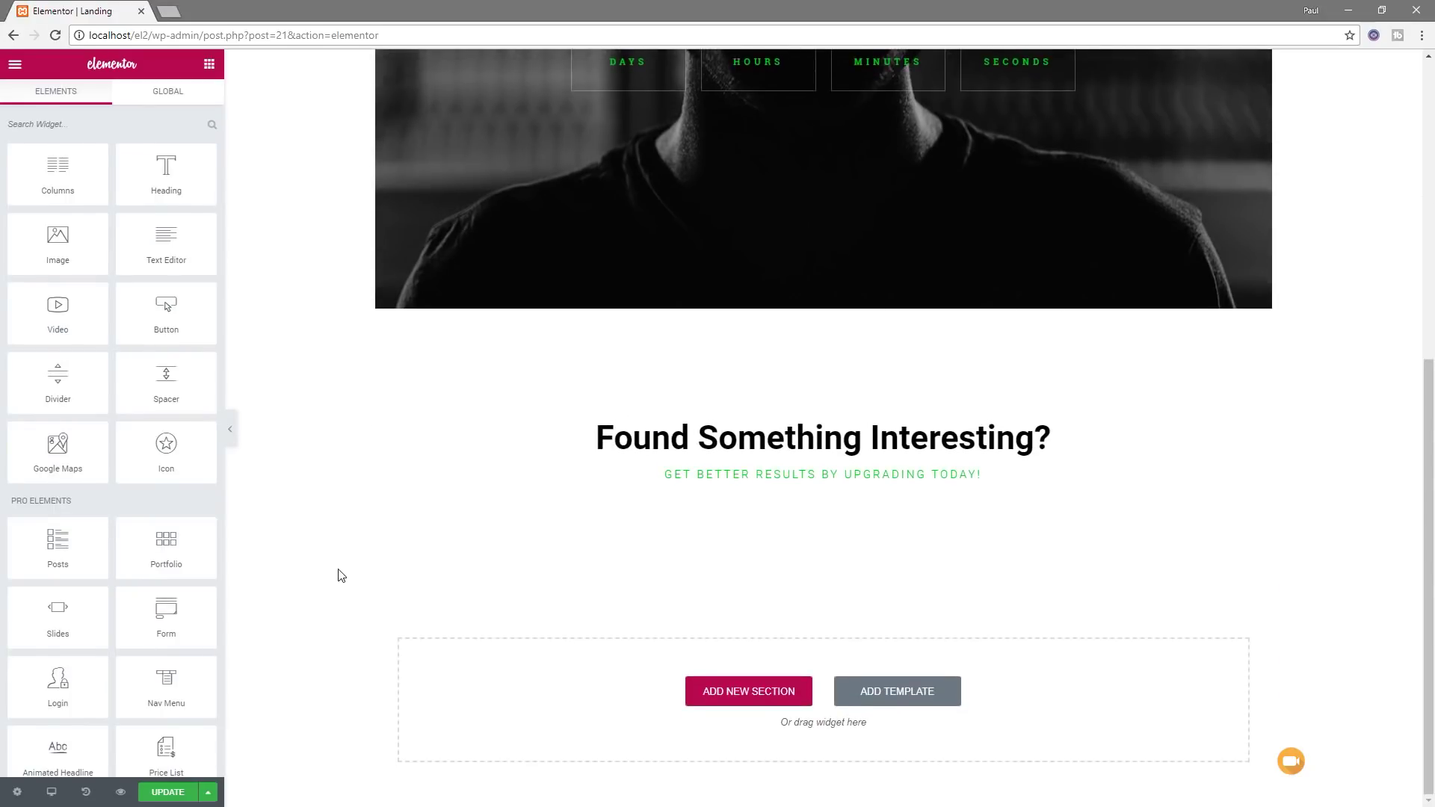
click(884, 693)
Step: Insert the dark portrait Mike Stuart testimonial block from the Testimonials category
click(625, 147)
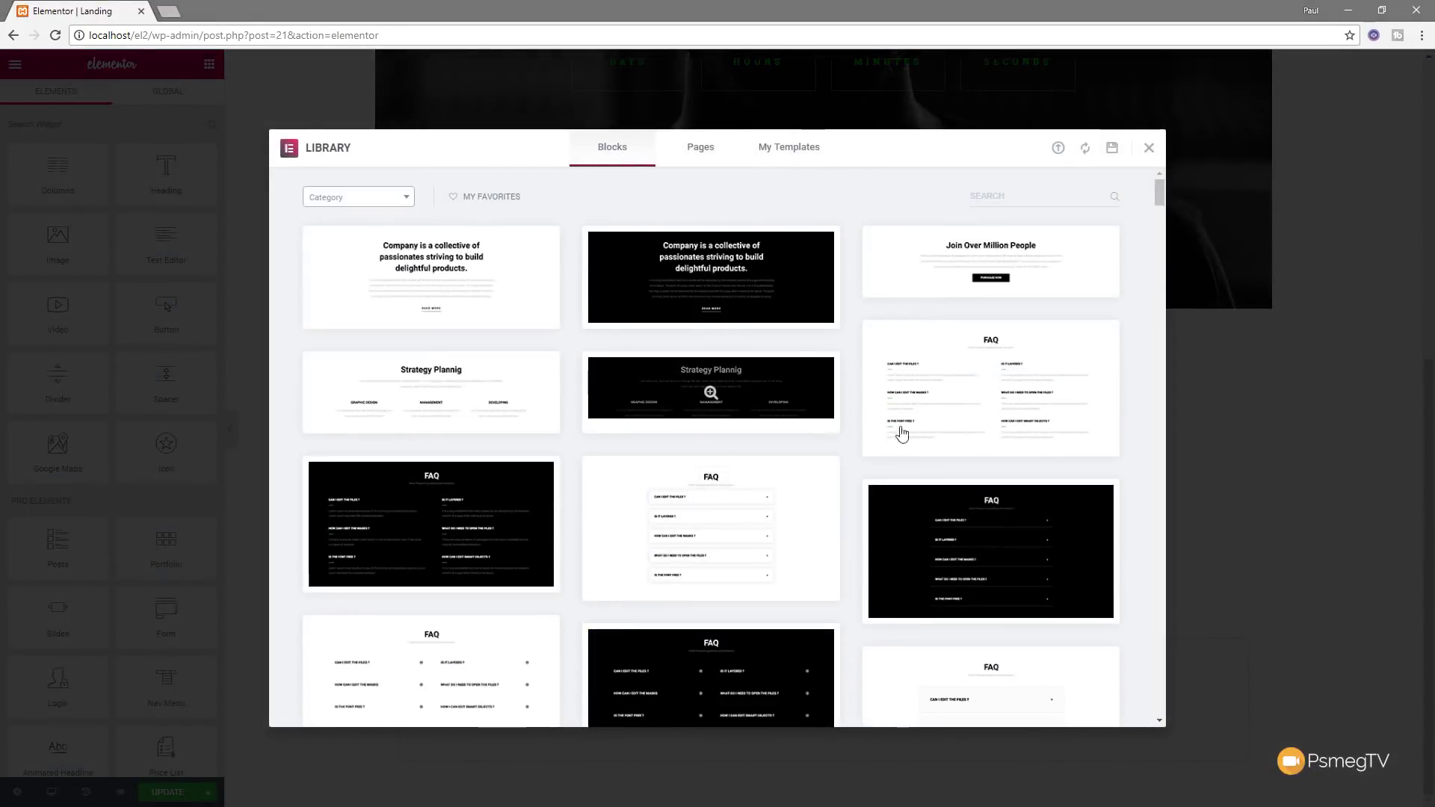
click(393, 198)
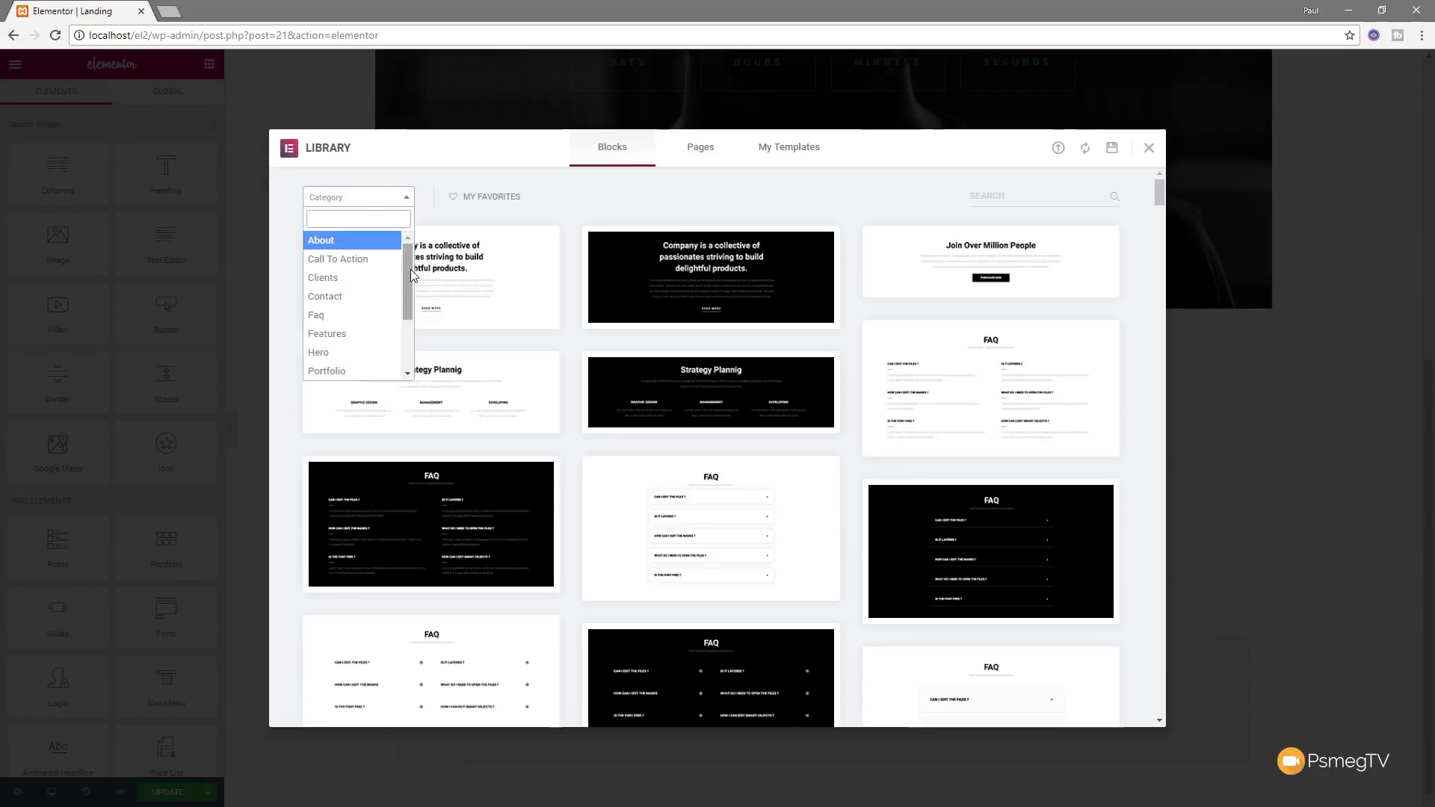
drag(410, 275, 408, 336)
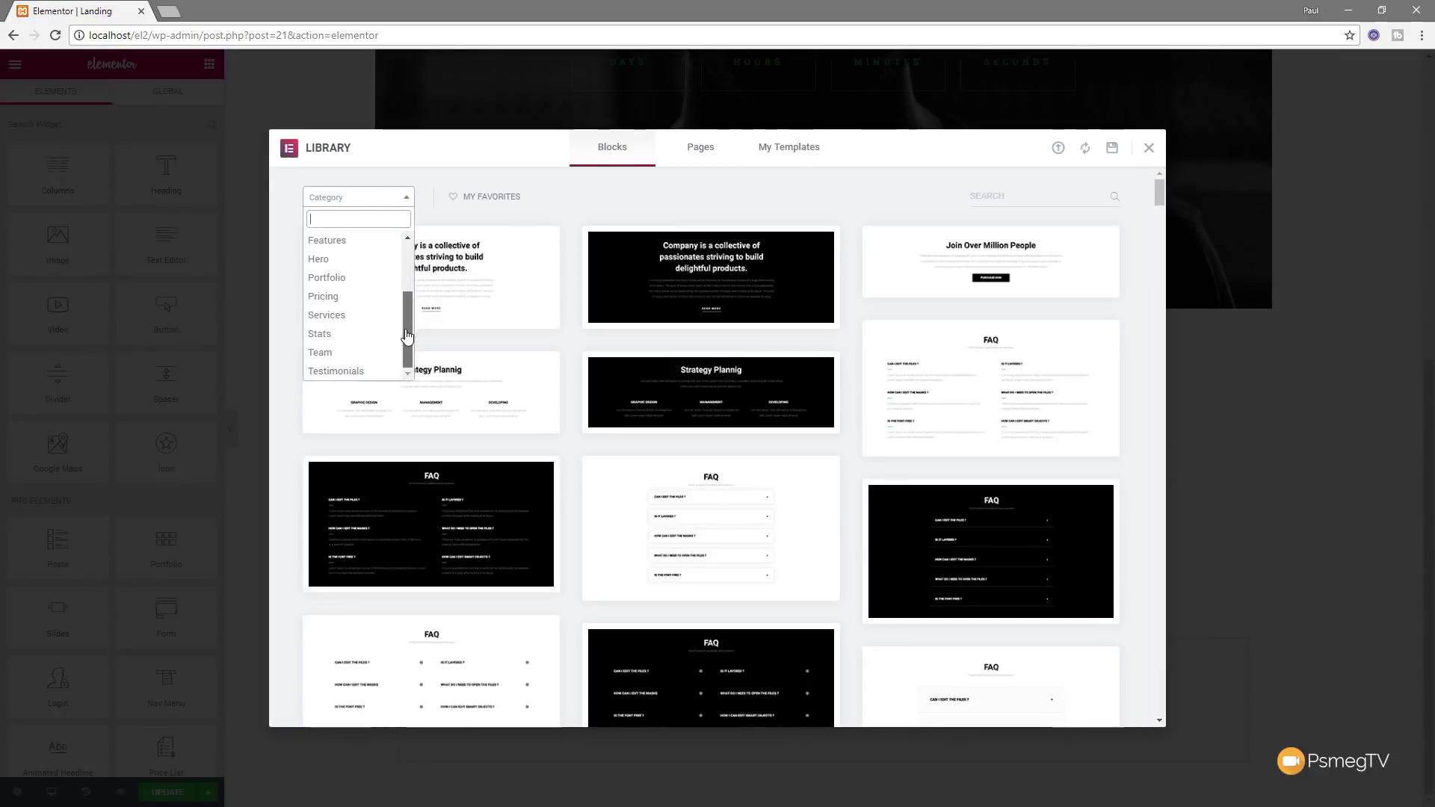
click(350, 371)
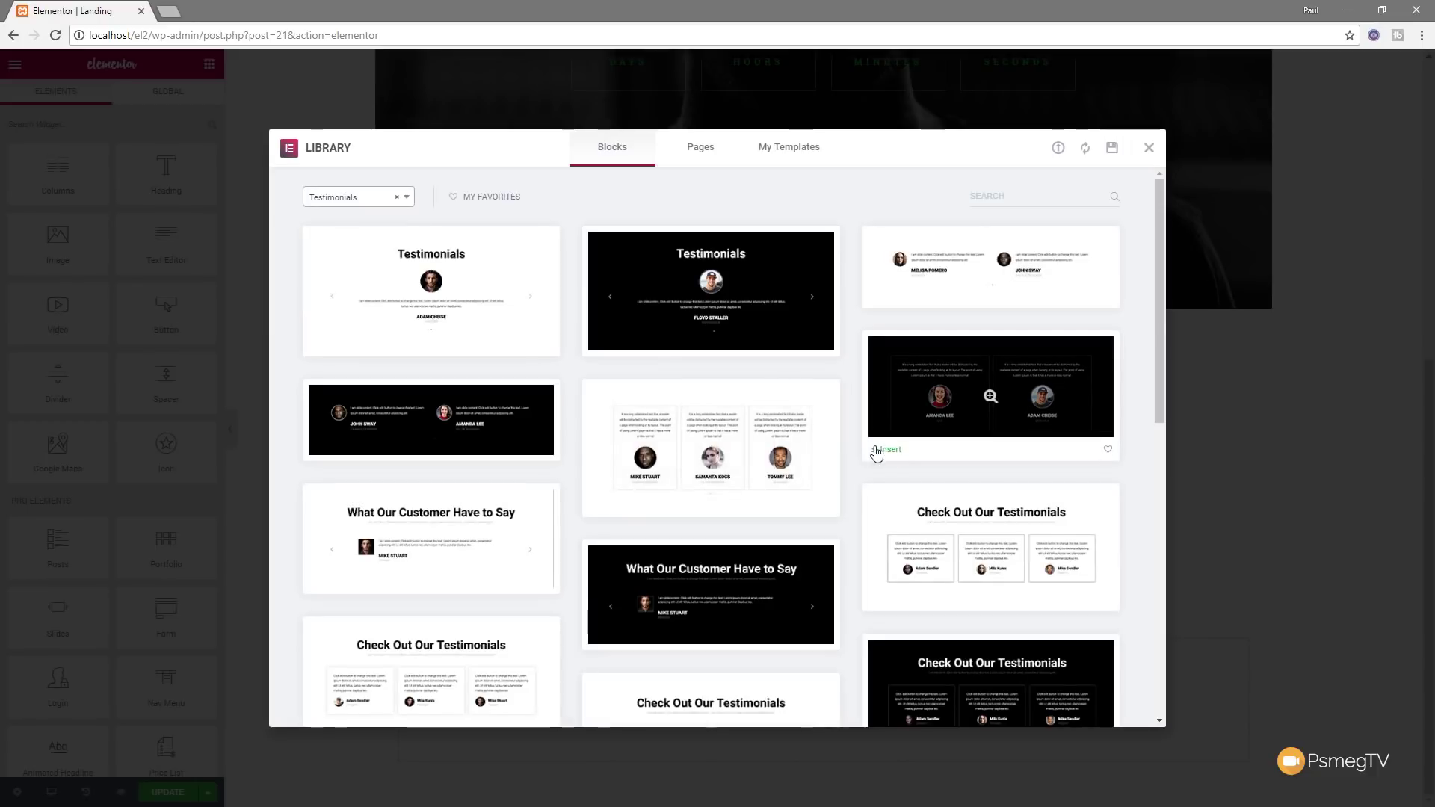
scroll(1032, 501, down, 7)
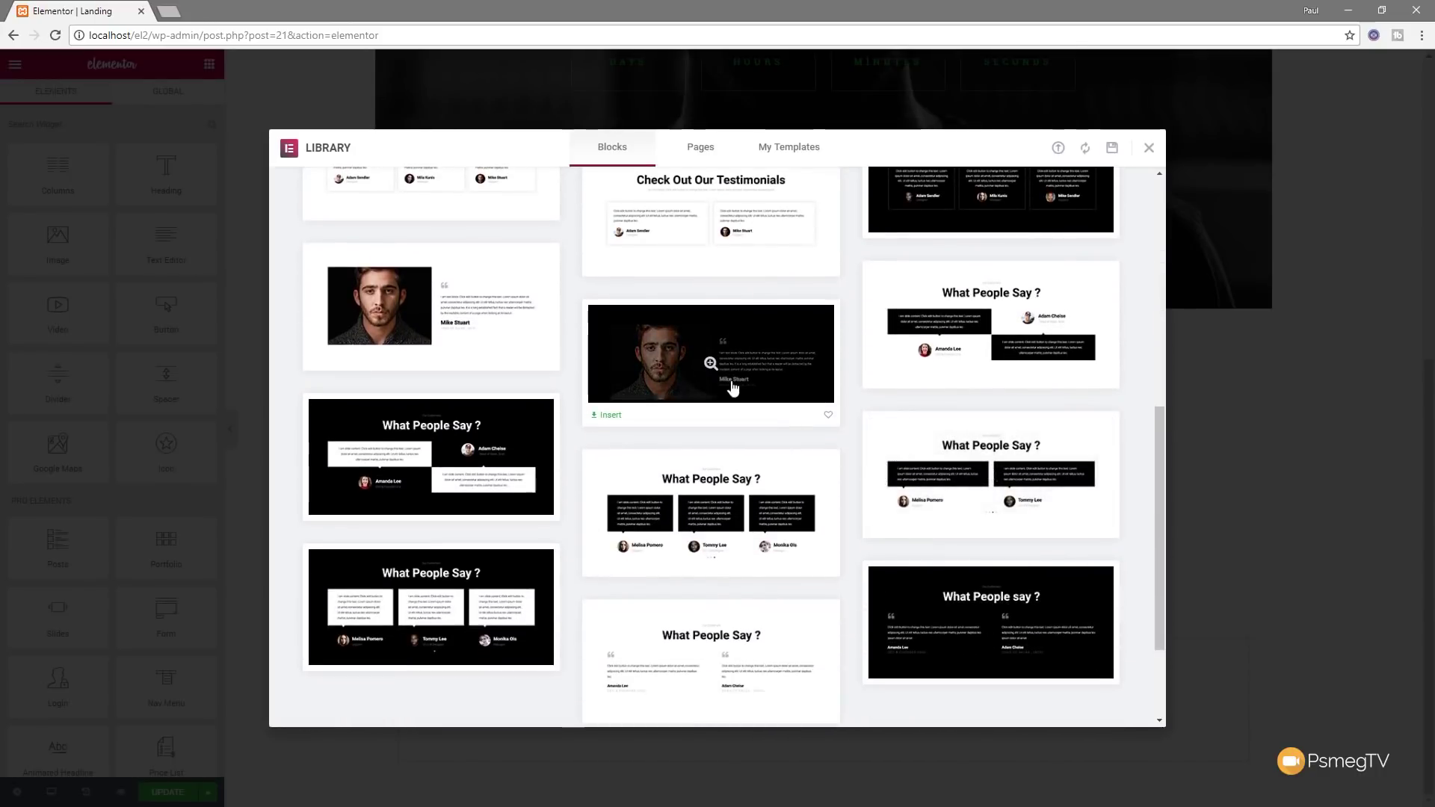
click(614, 420)
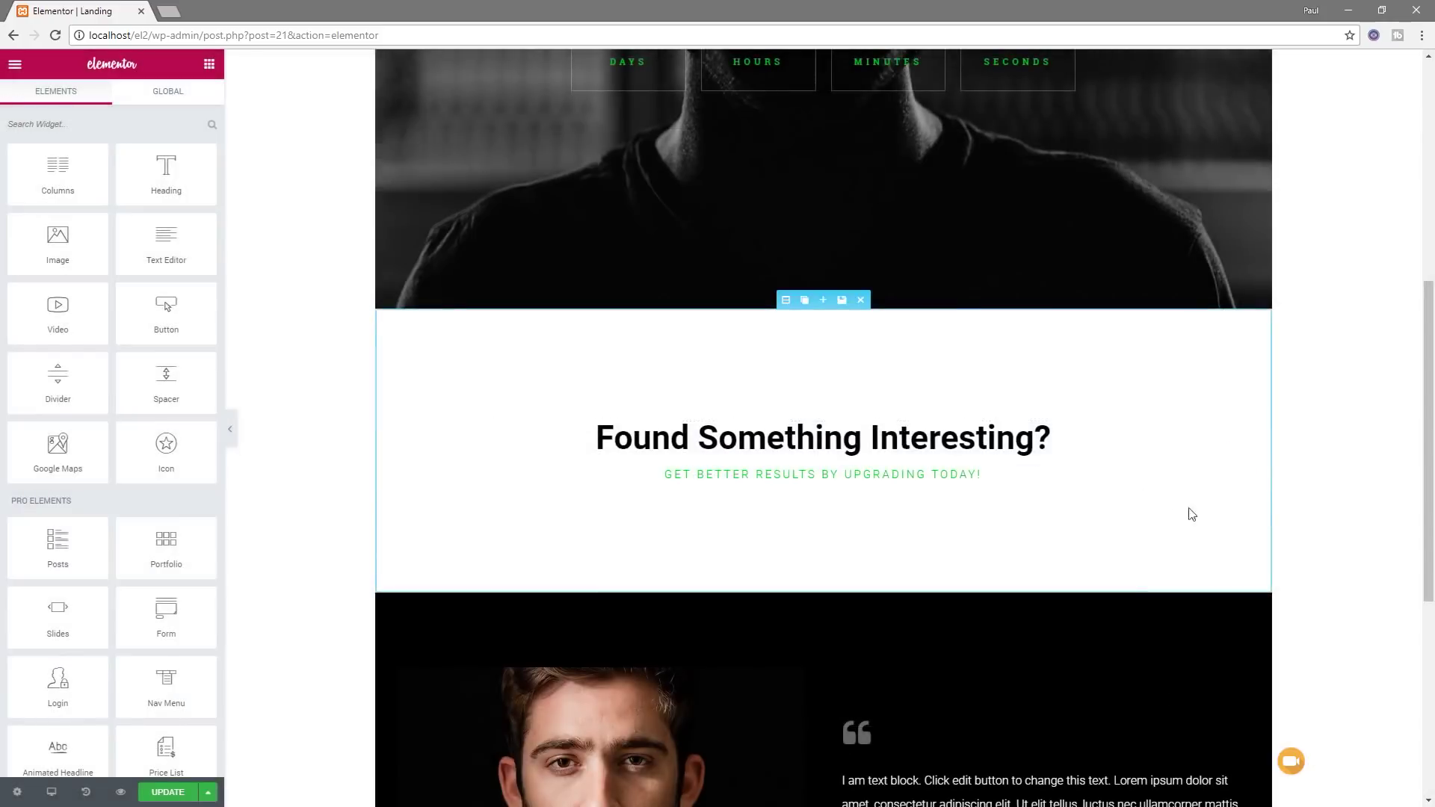
scroll(1320, 554, down, 3)
scroll(1317, 551, up, 5)
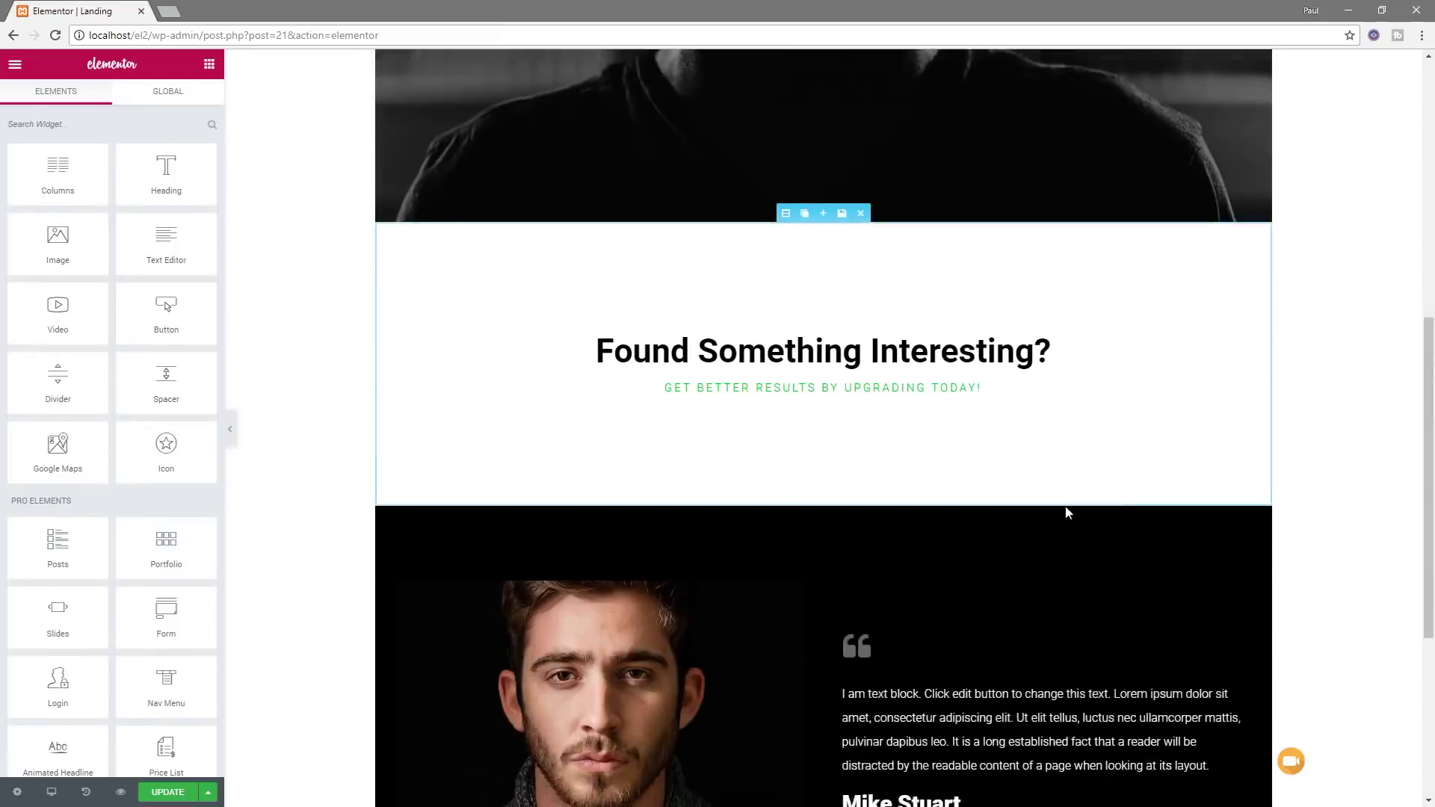
Step: Insert the 'Frequently Asked Questions' block from the Faq category below the testimonial
scroll(1067, 513, down, 5)
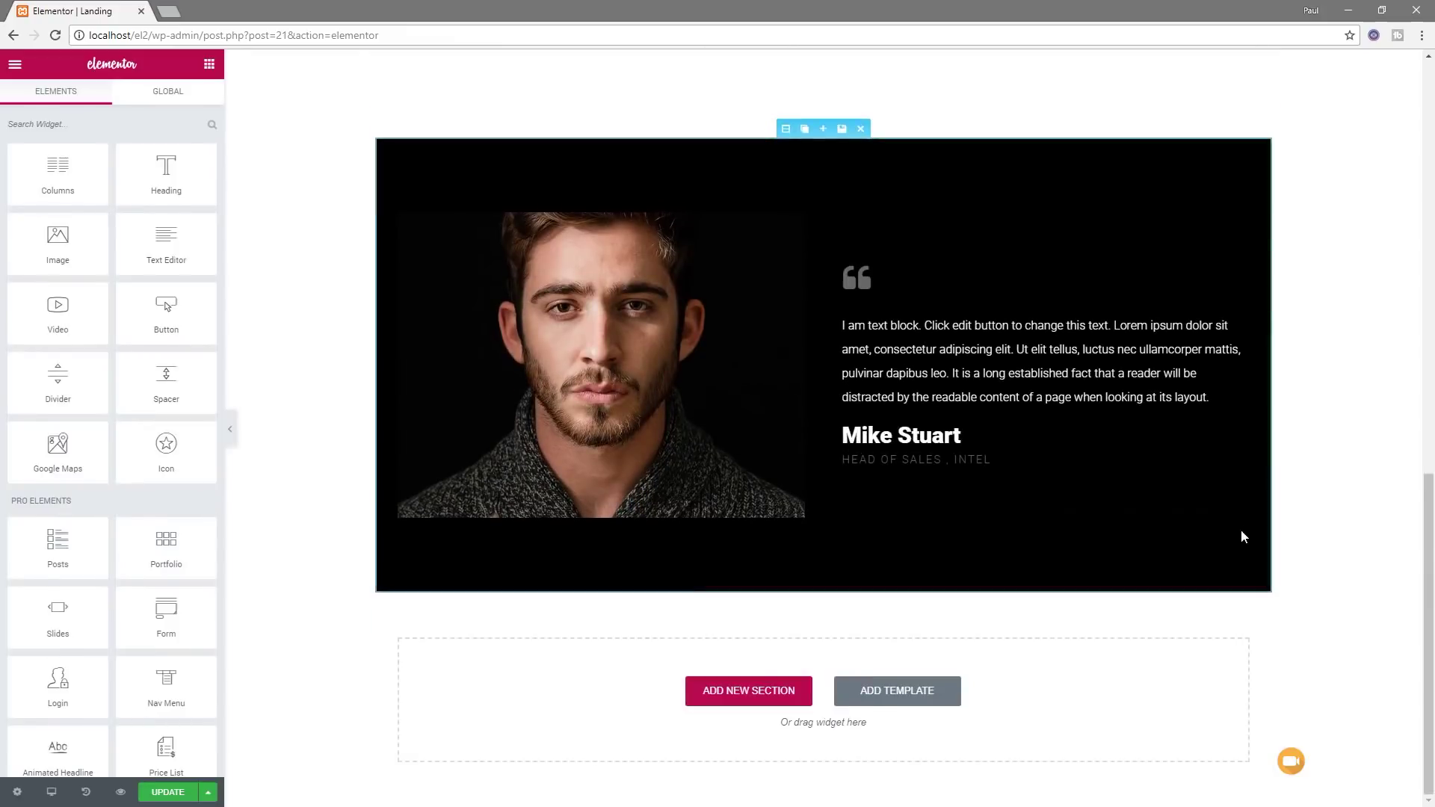
click(905, 692)
click(610, 153)
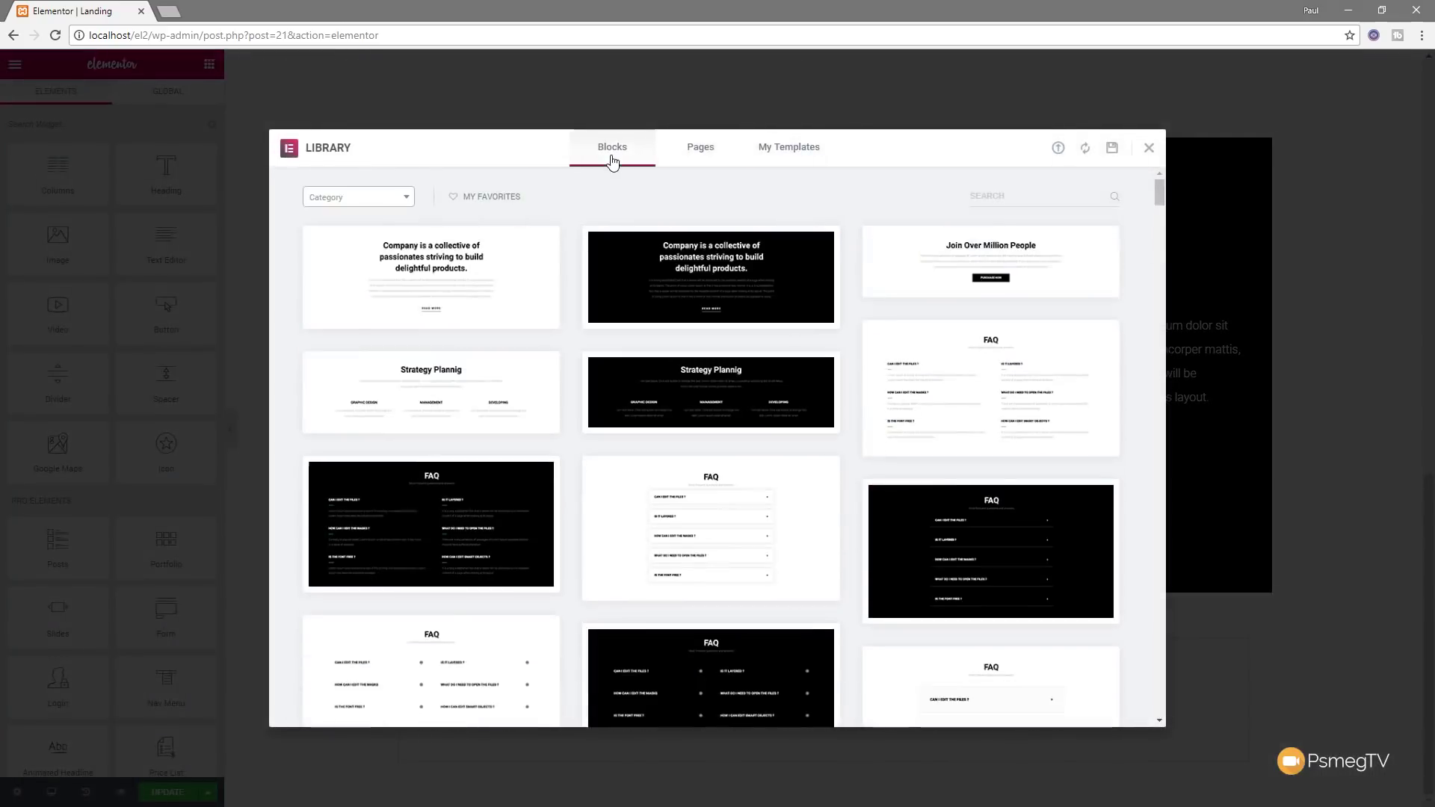
click(378, 198)
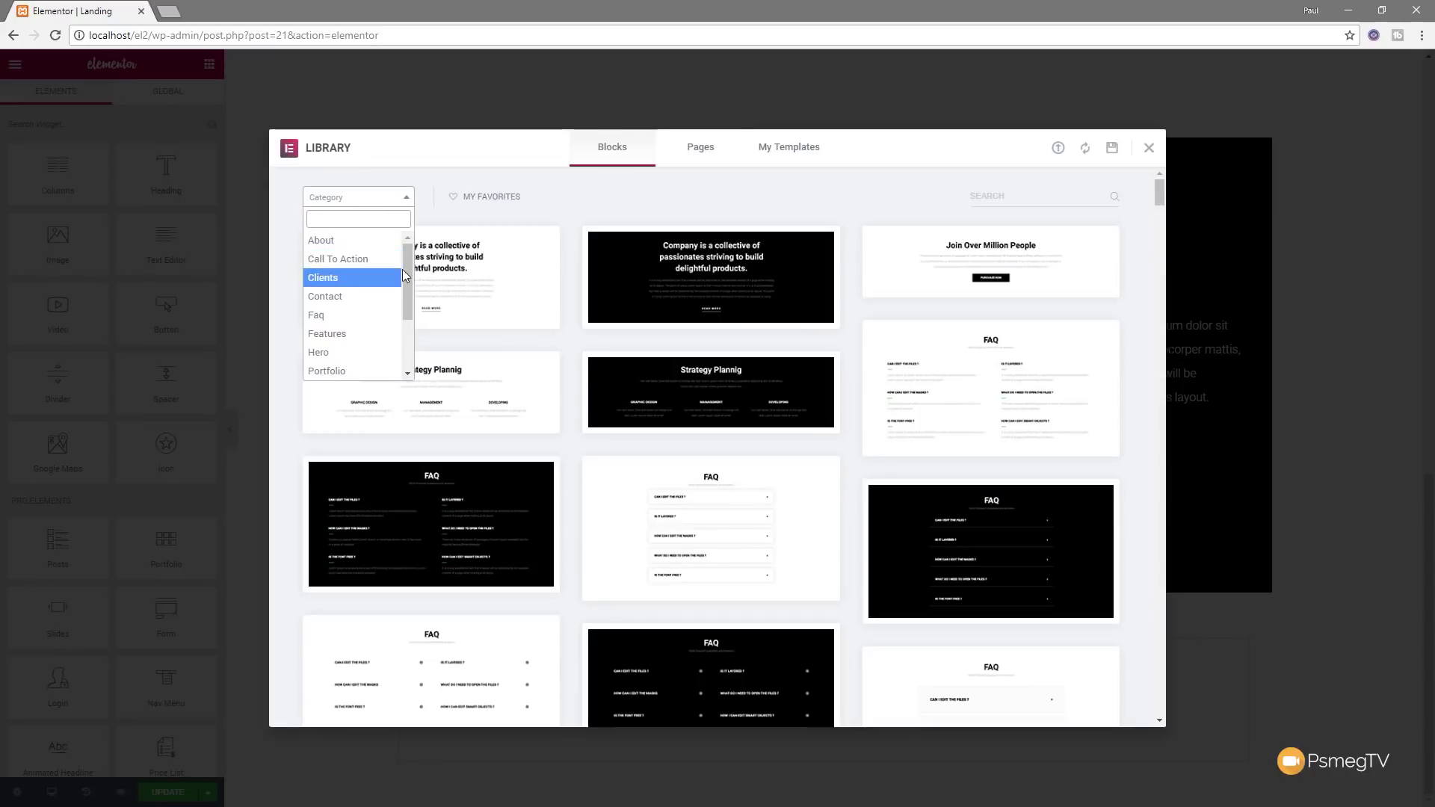
click(340, 315)
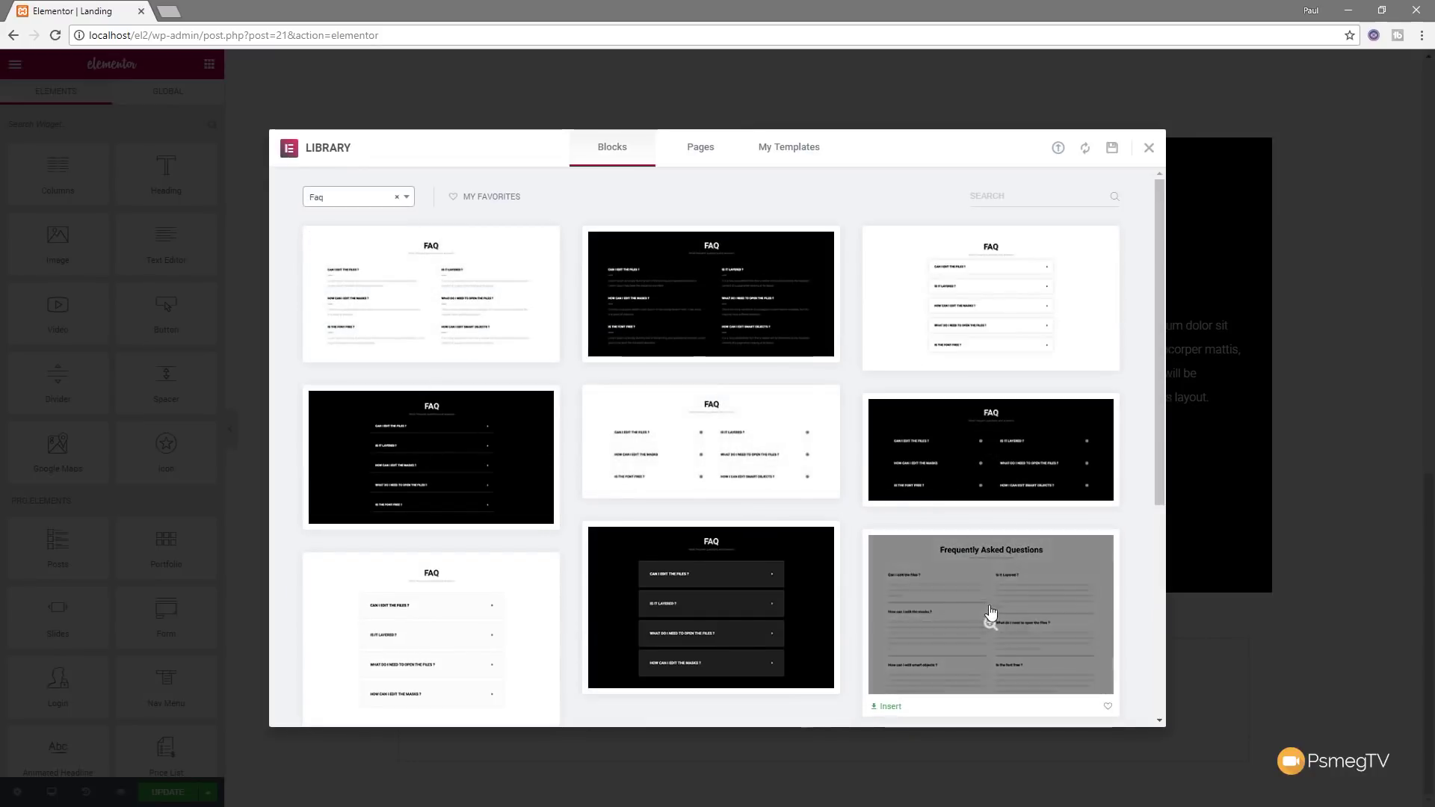
click(939, 602)
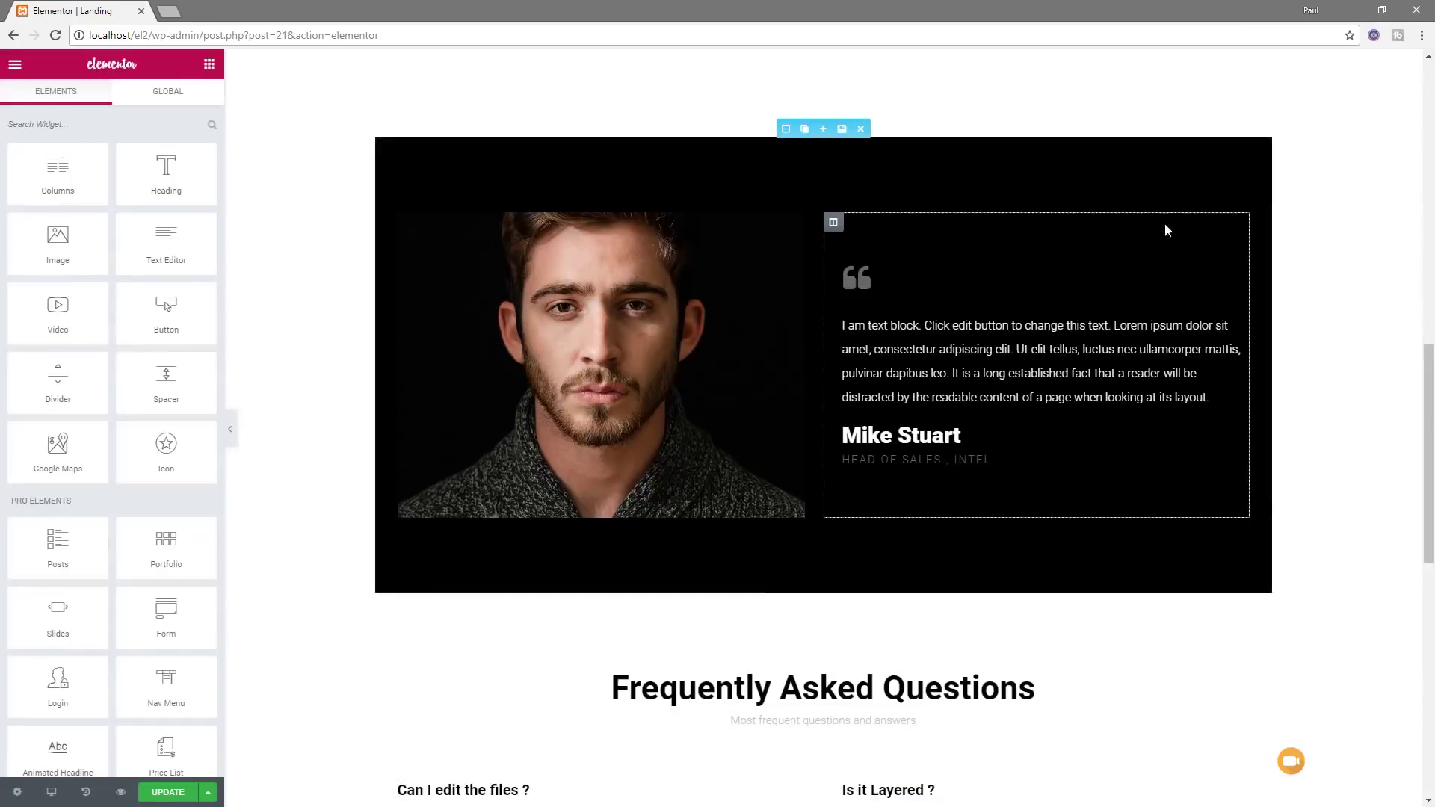
Step: Review the new FAQ section and save the page with Update
scroll(1254, 536, down, 10)
scroll(1261, 555, up, 20)
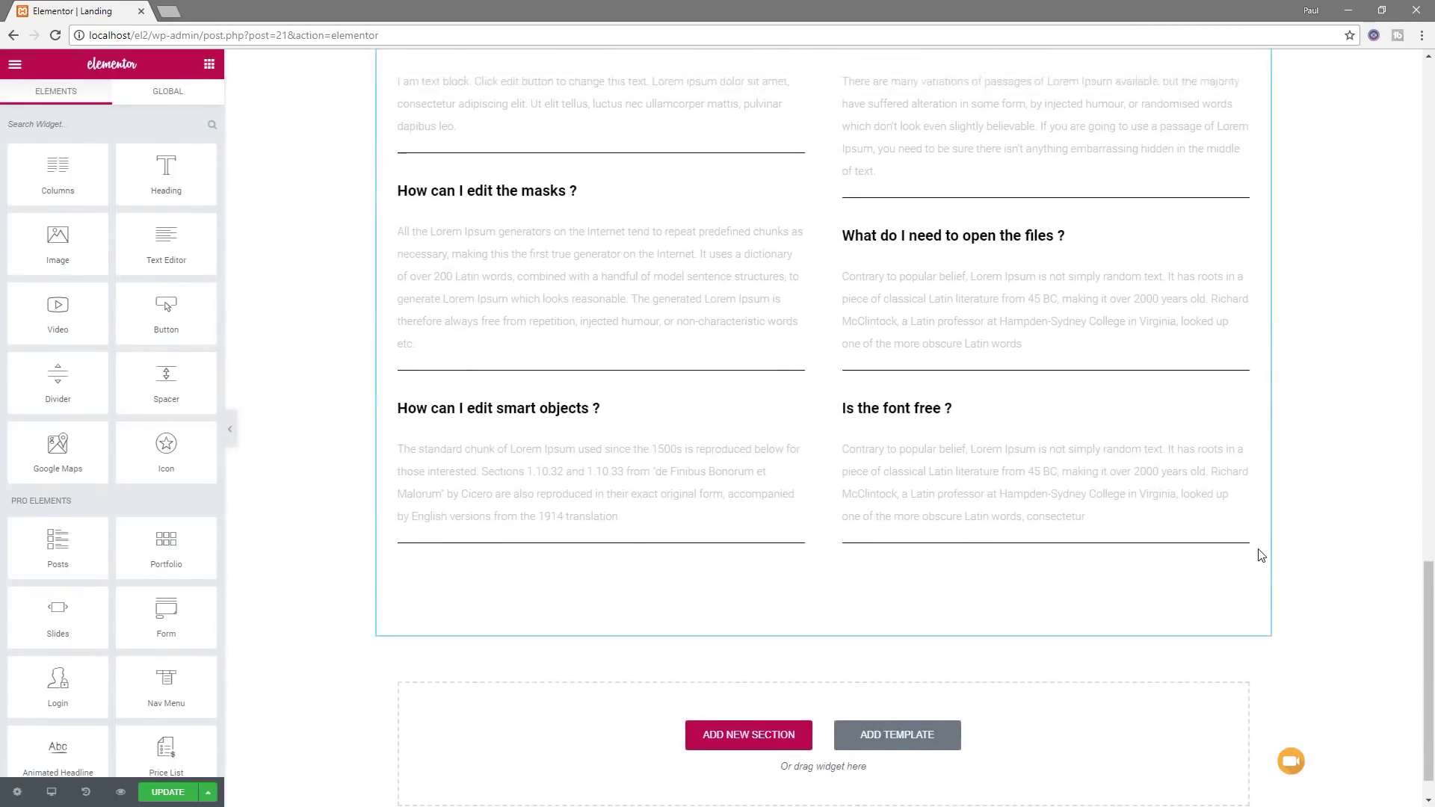
scroll(1258, 554, up, 1)
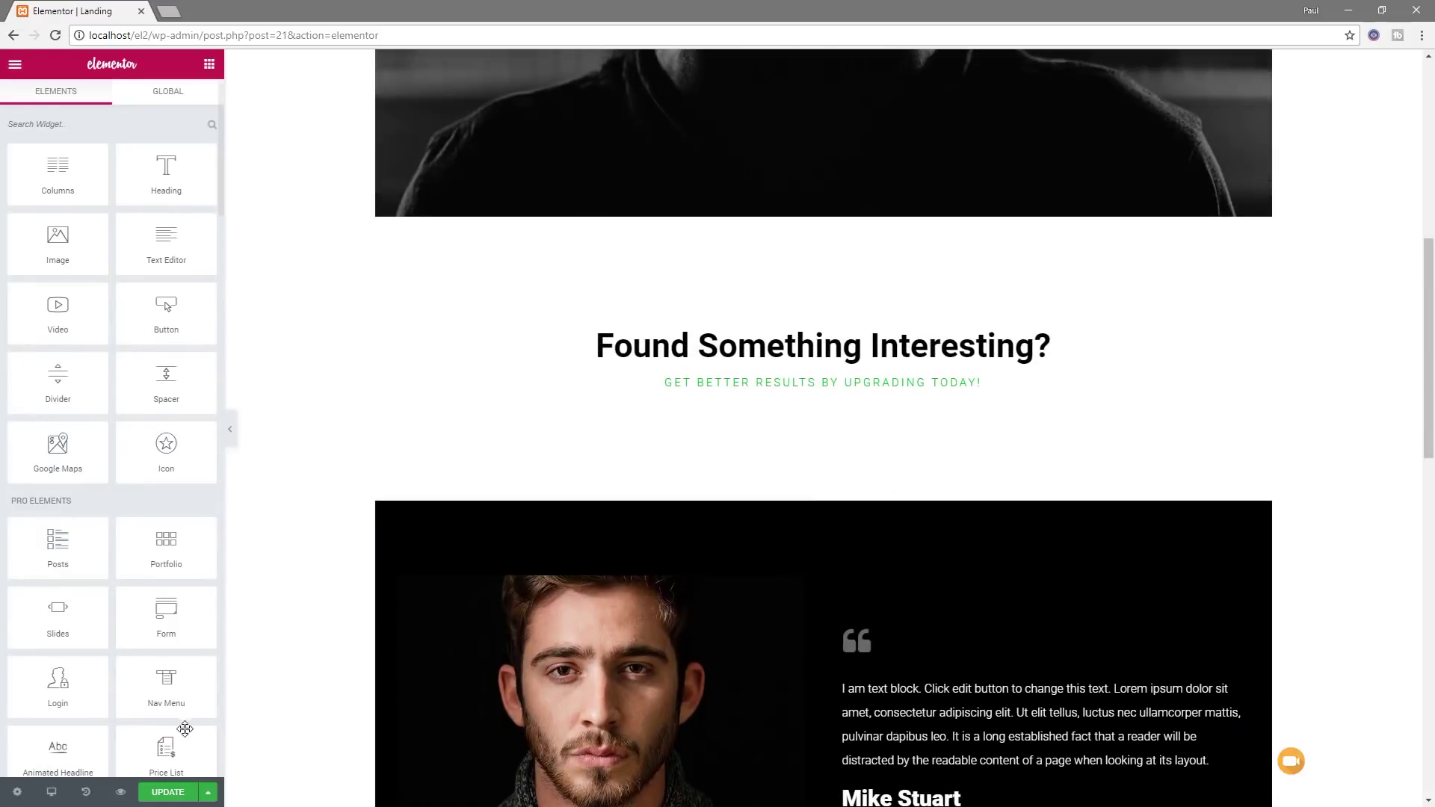
click(169, 793)
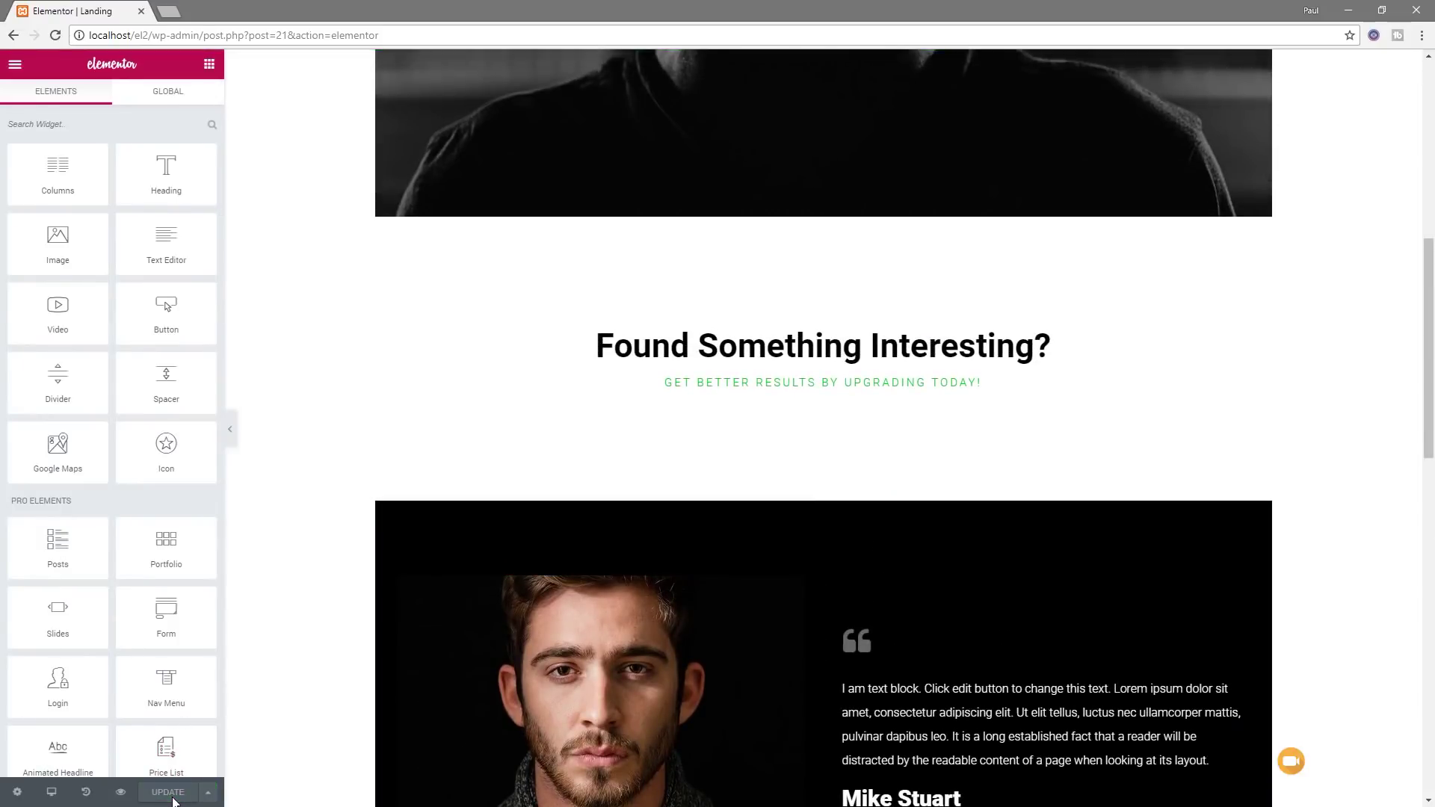
Step: Scroll to the top and open the countdown hero's section settings
scroll(352, 695, up, 10)
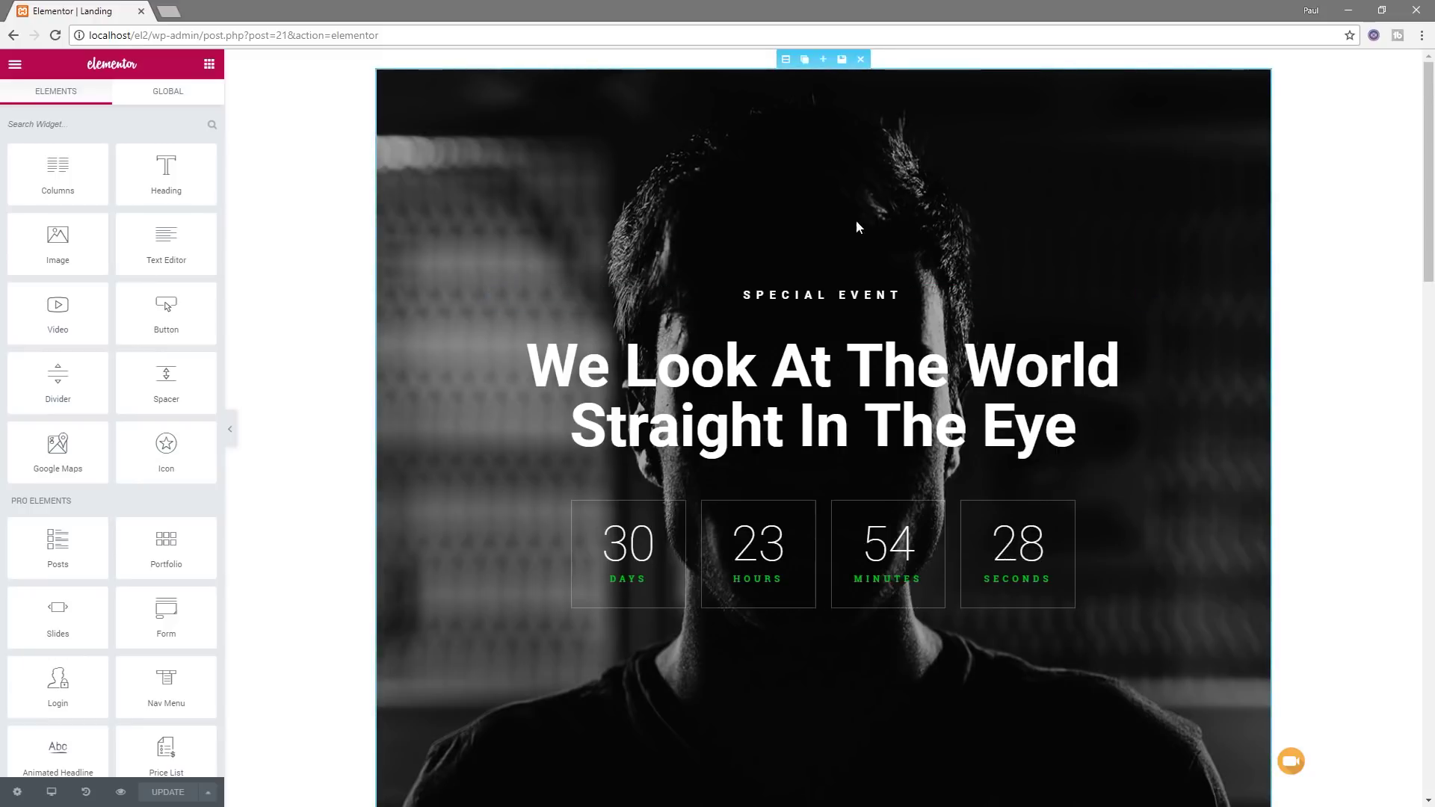
click(785, 60)
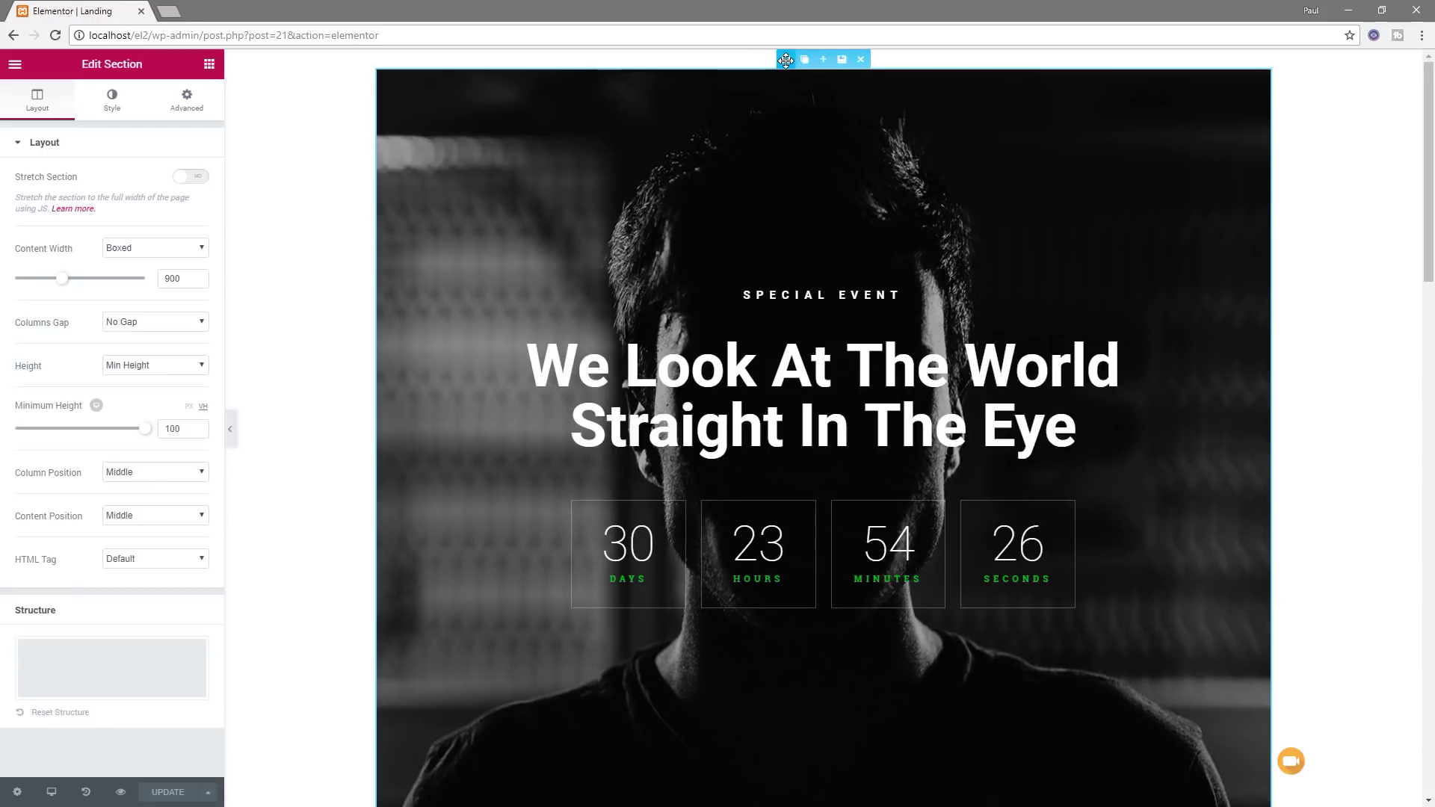
Step: Stretch the hero section to full width and set mountains-690251.jpg as its background image
click(200, 178)
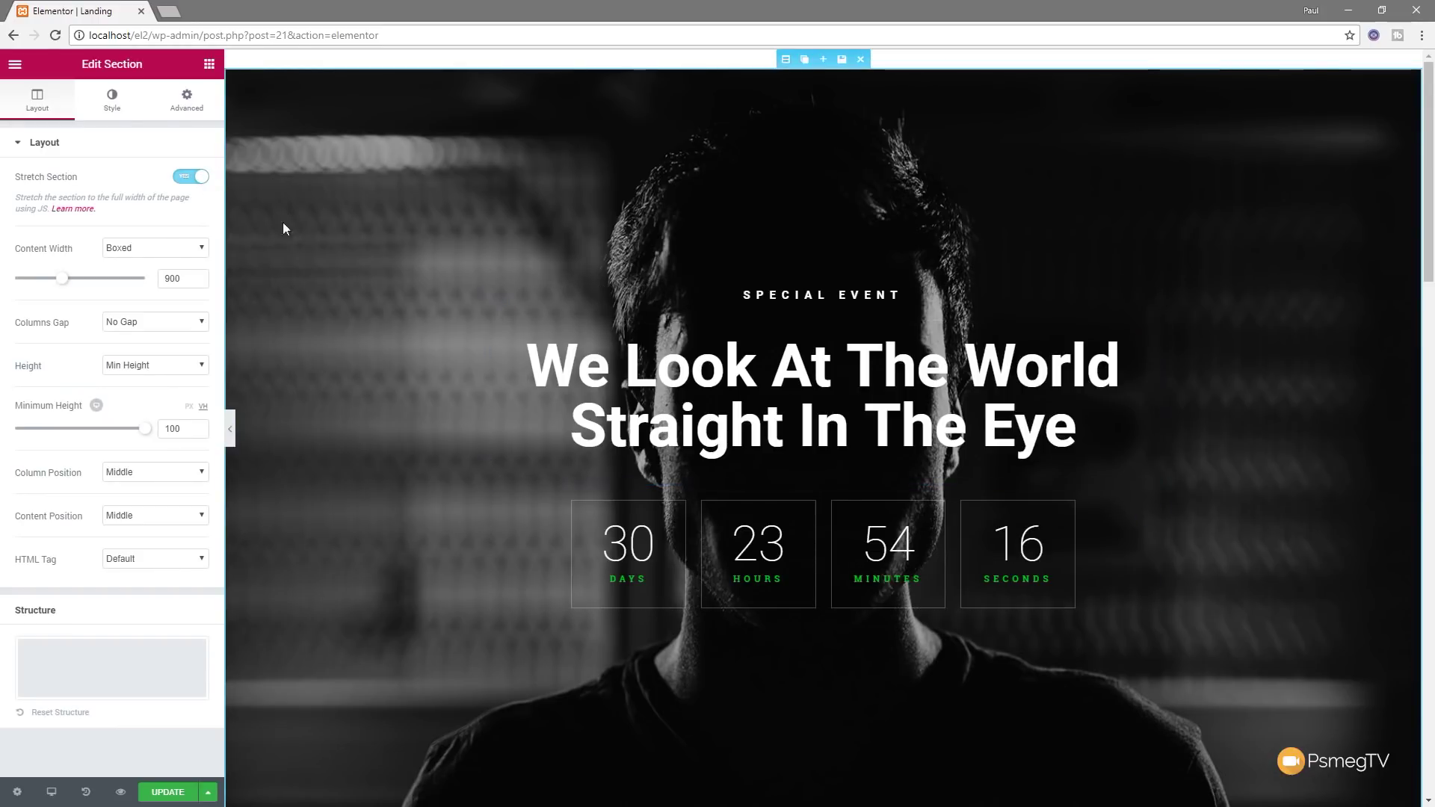
click(112, 99)
click(113, 358)
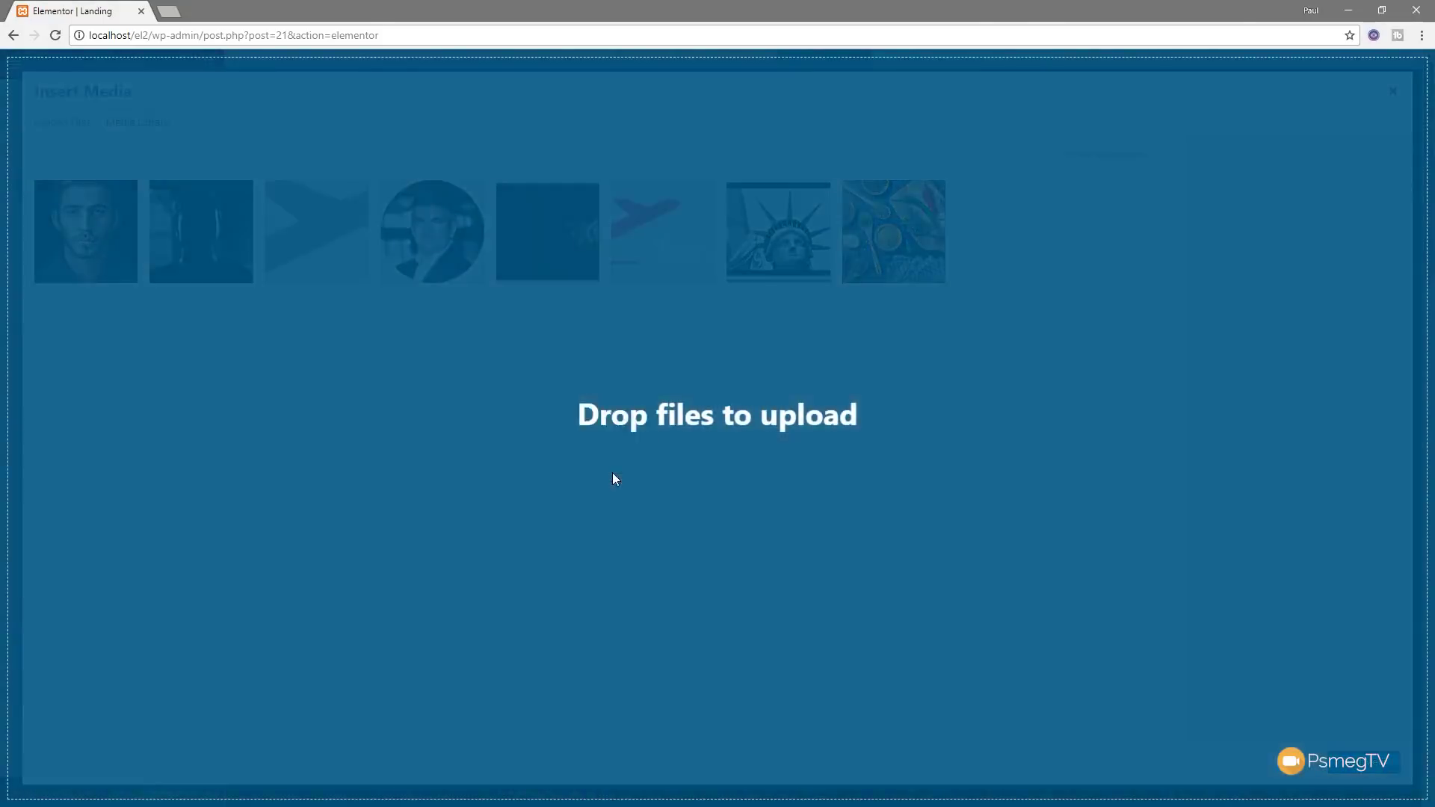
drag(613, 473, 598, 511)
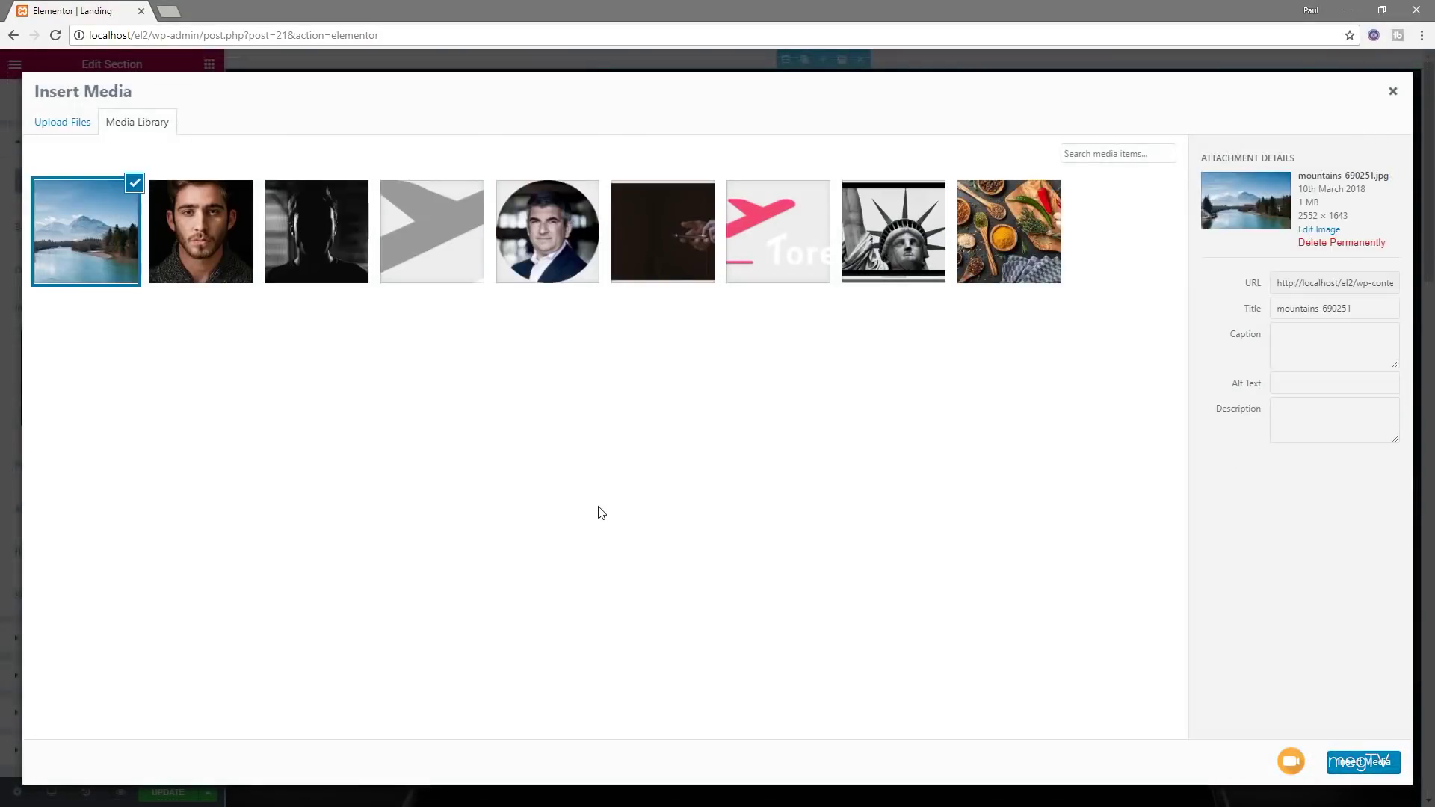
click(1357, 766)
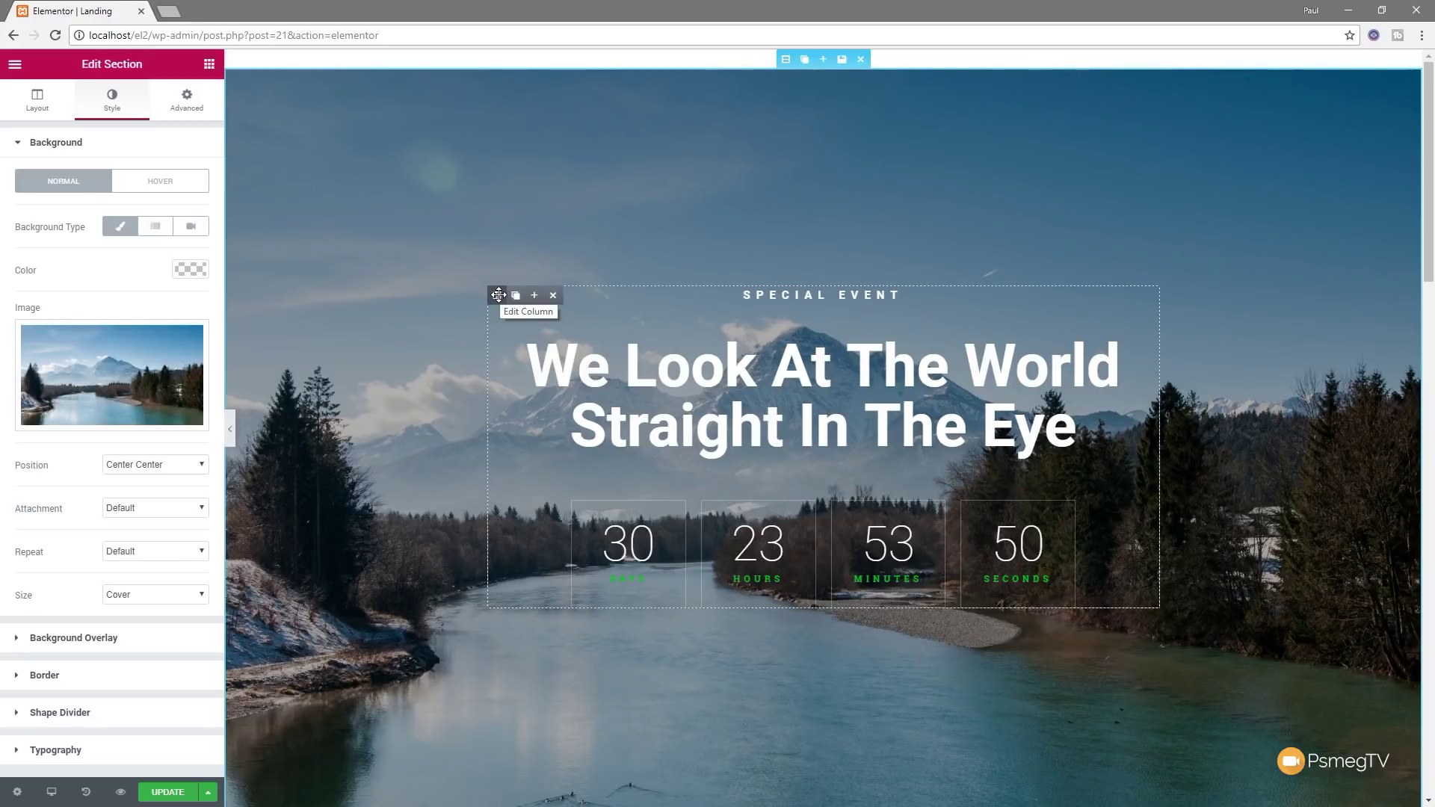
click(499, 295)
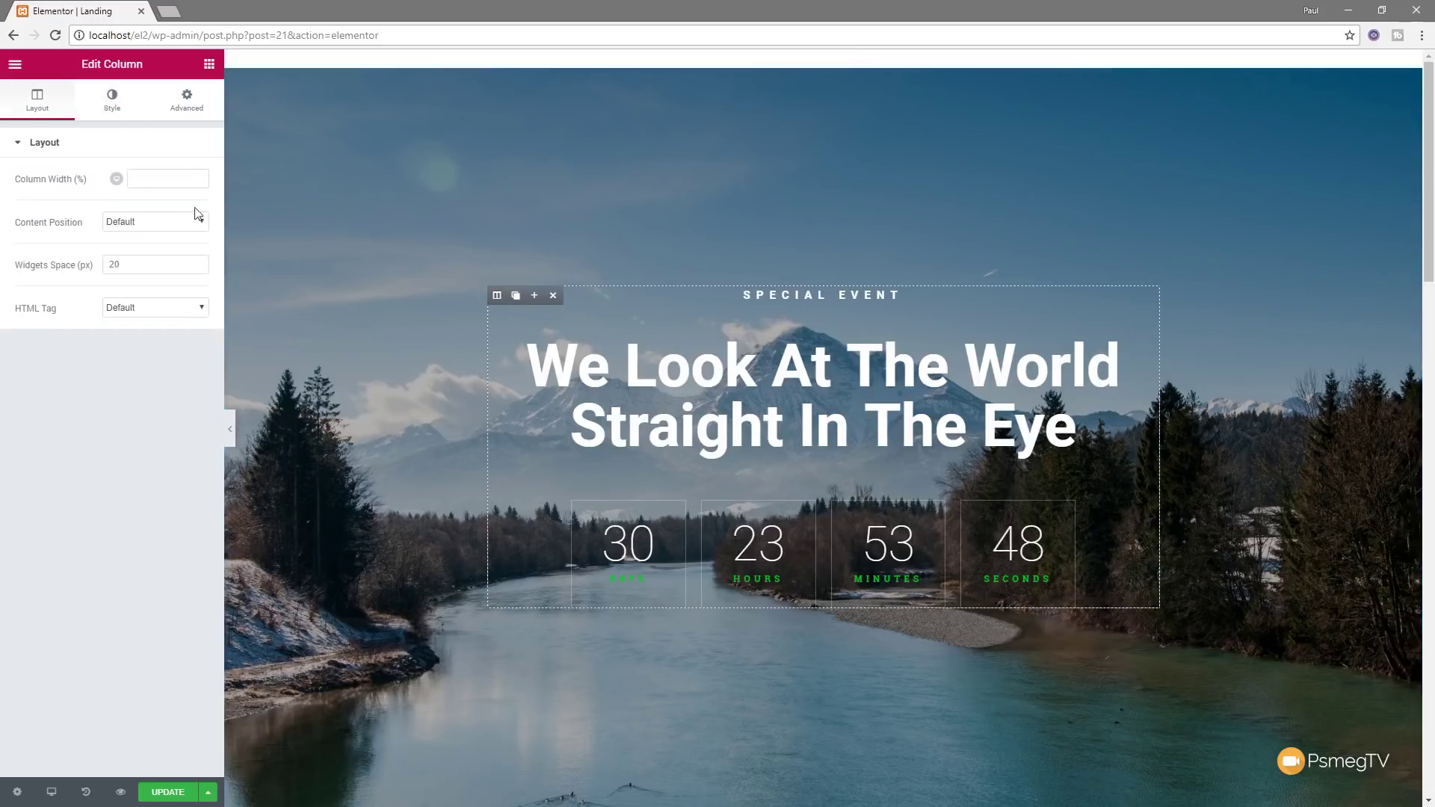
Step: Give the hero column a classic black background at 0.45 opacity
click(112, 102)
click(129, 226)
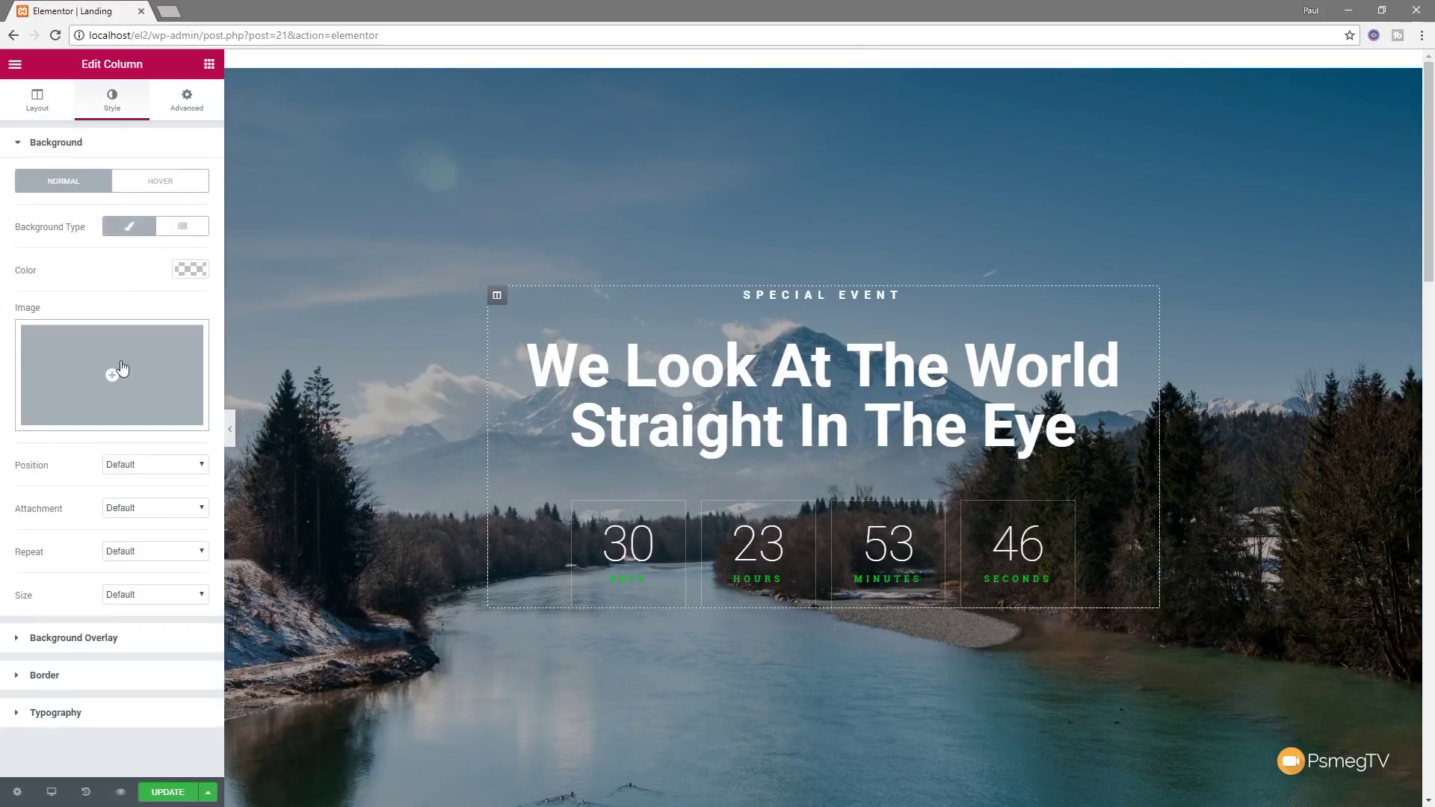
click(190, 270)
click(135, 447)
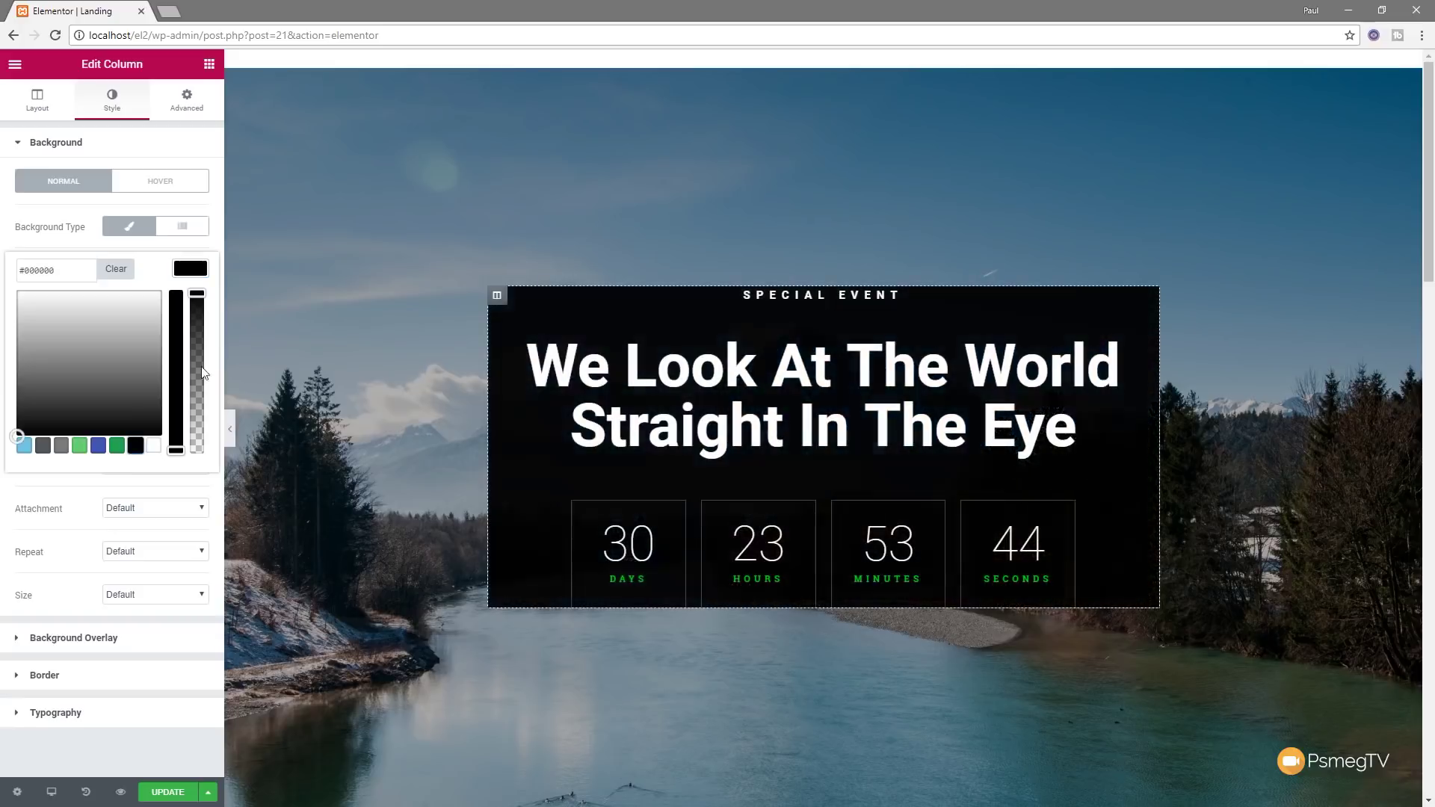
drag(197, 294, 191, 387)
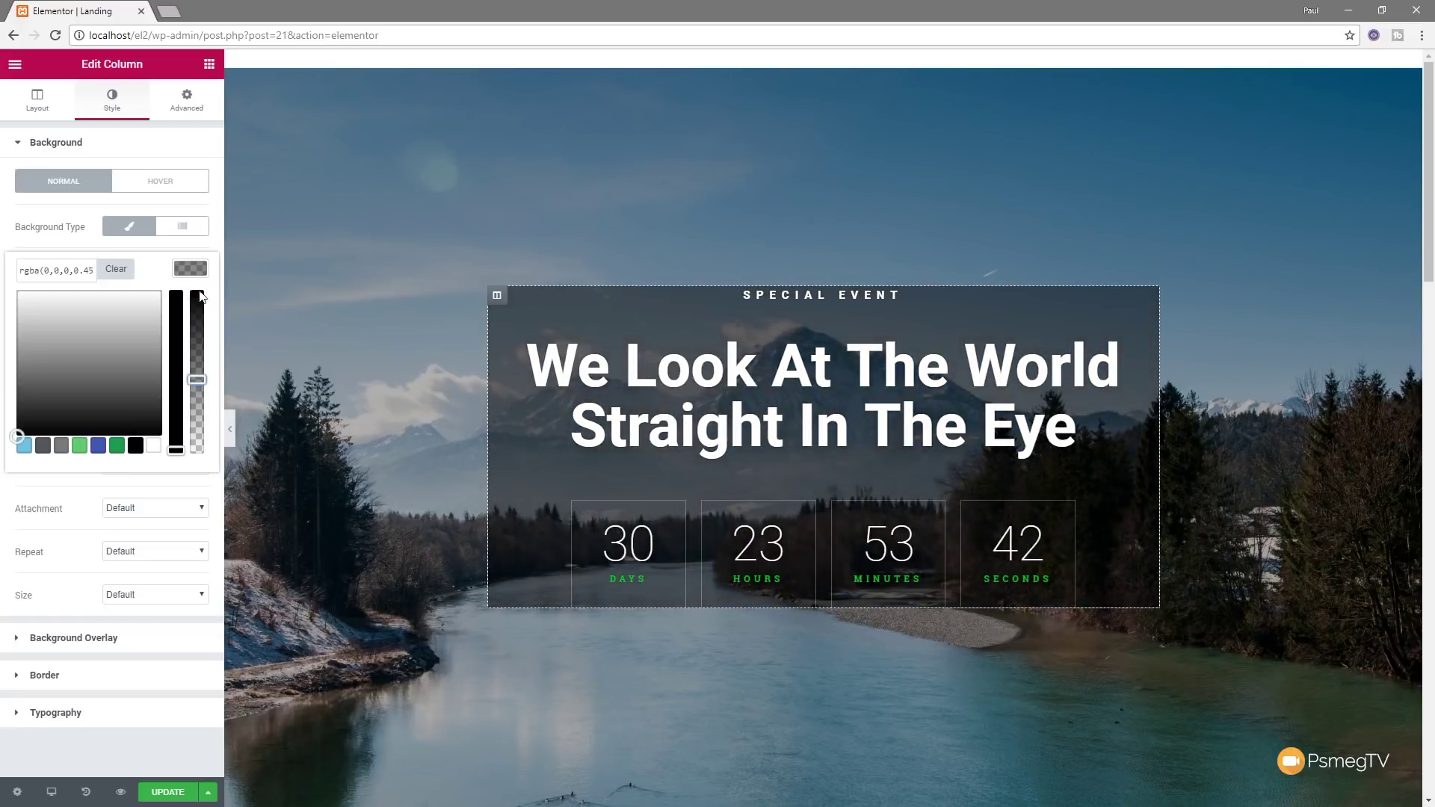
click(195, 271)
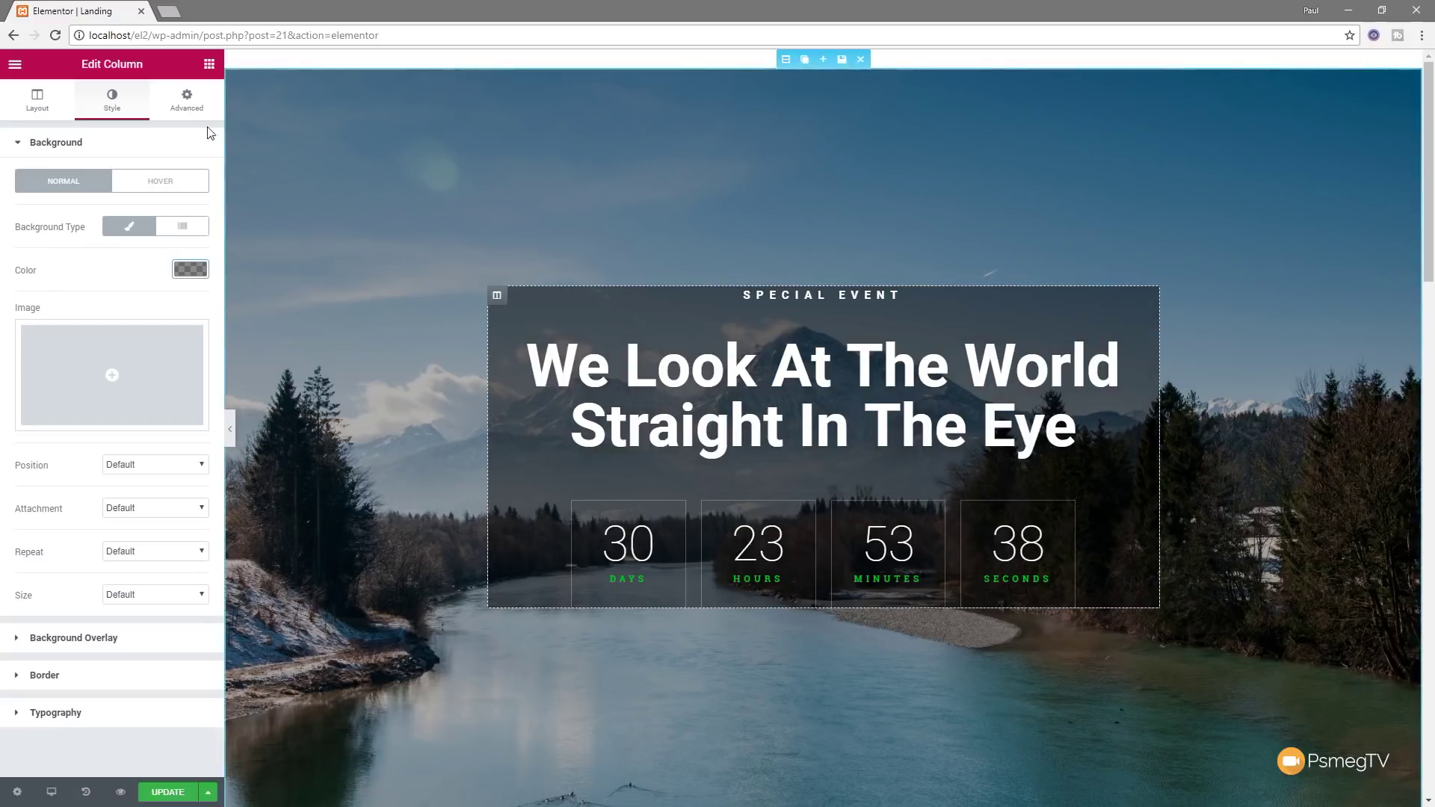
Step: Set the column padding to 30 px on all sides, save, and preview without the panel
click(187, 99)
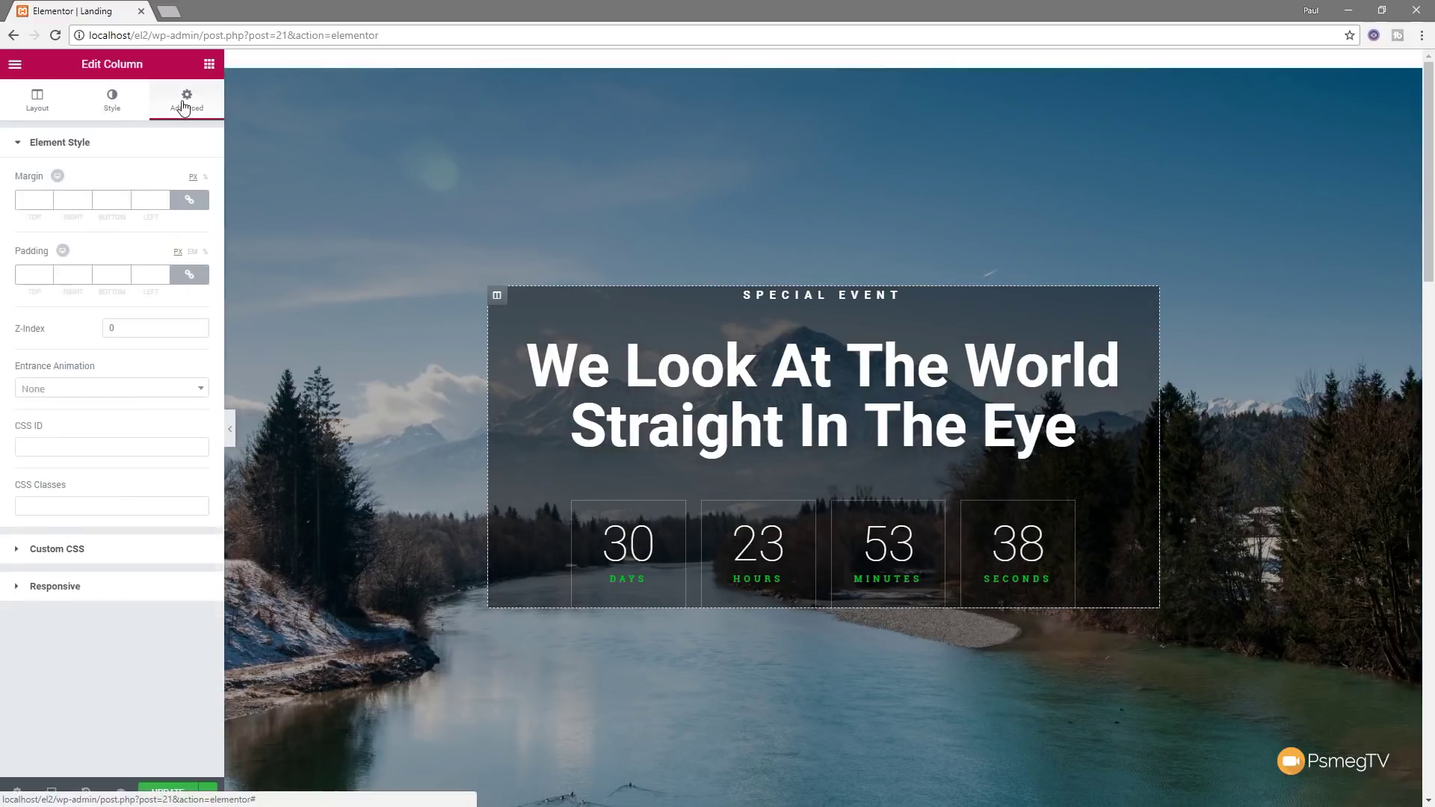
click(32, 276)
text(30)
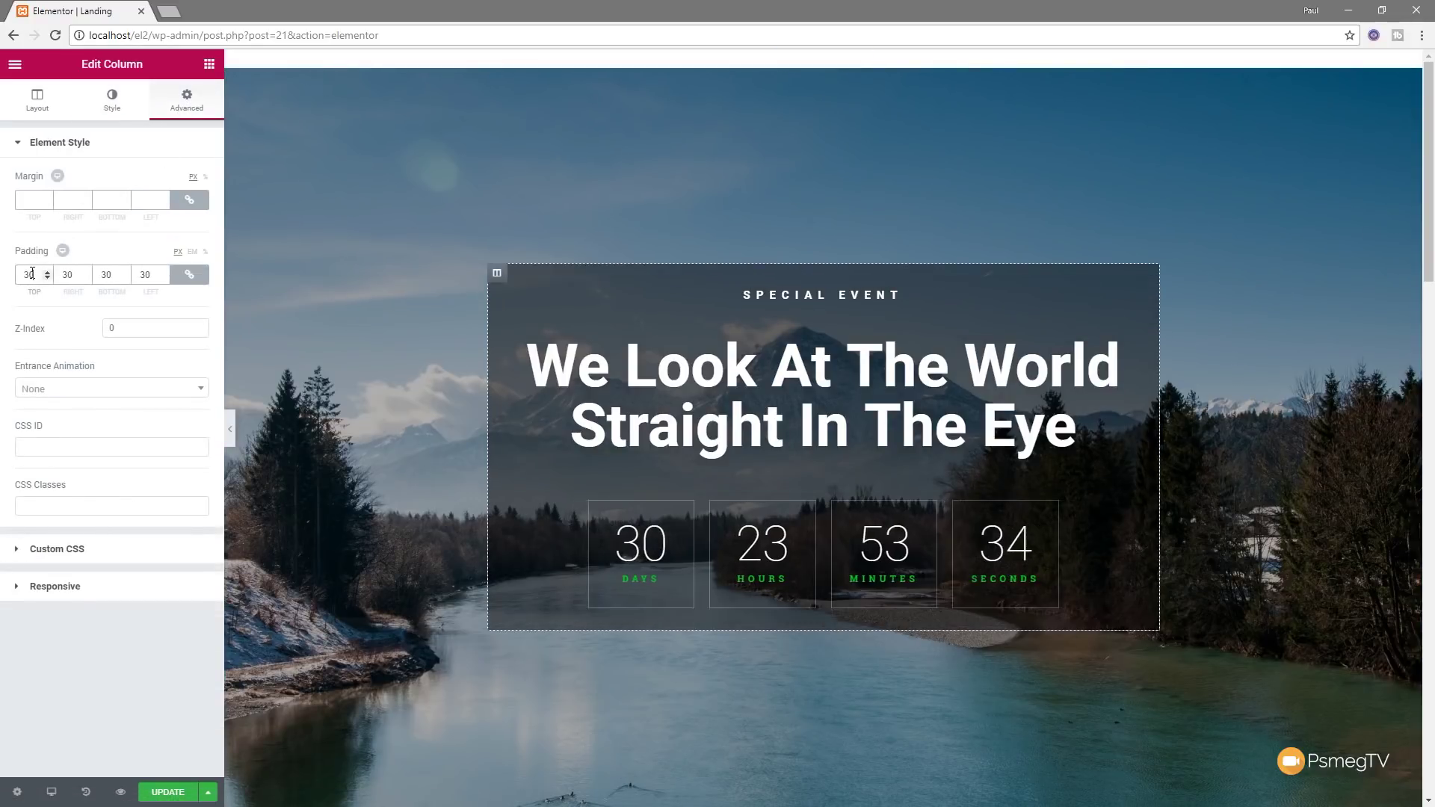
click(174, 787)
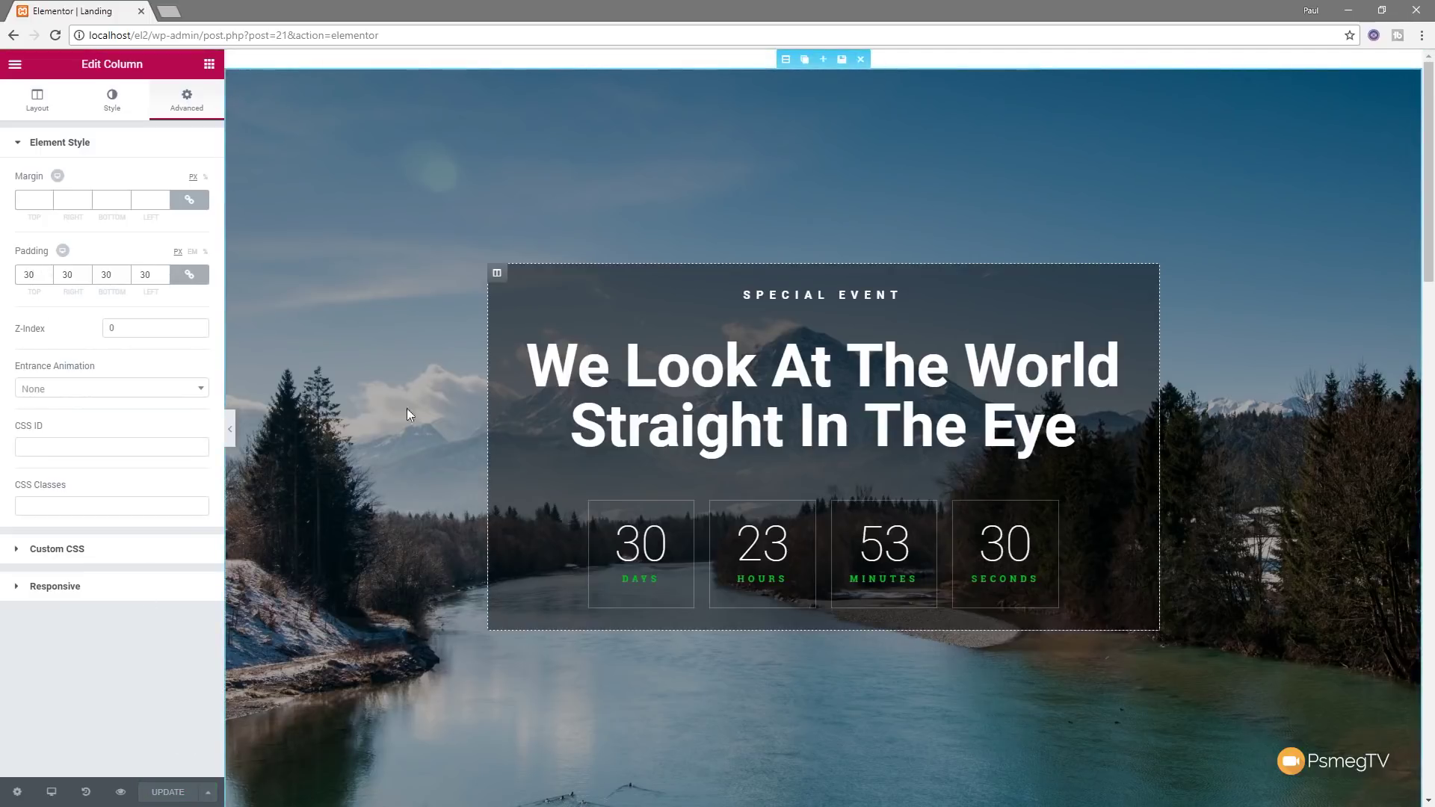
click(231, 429)
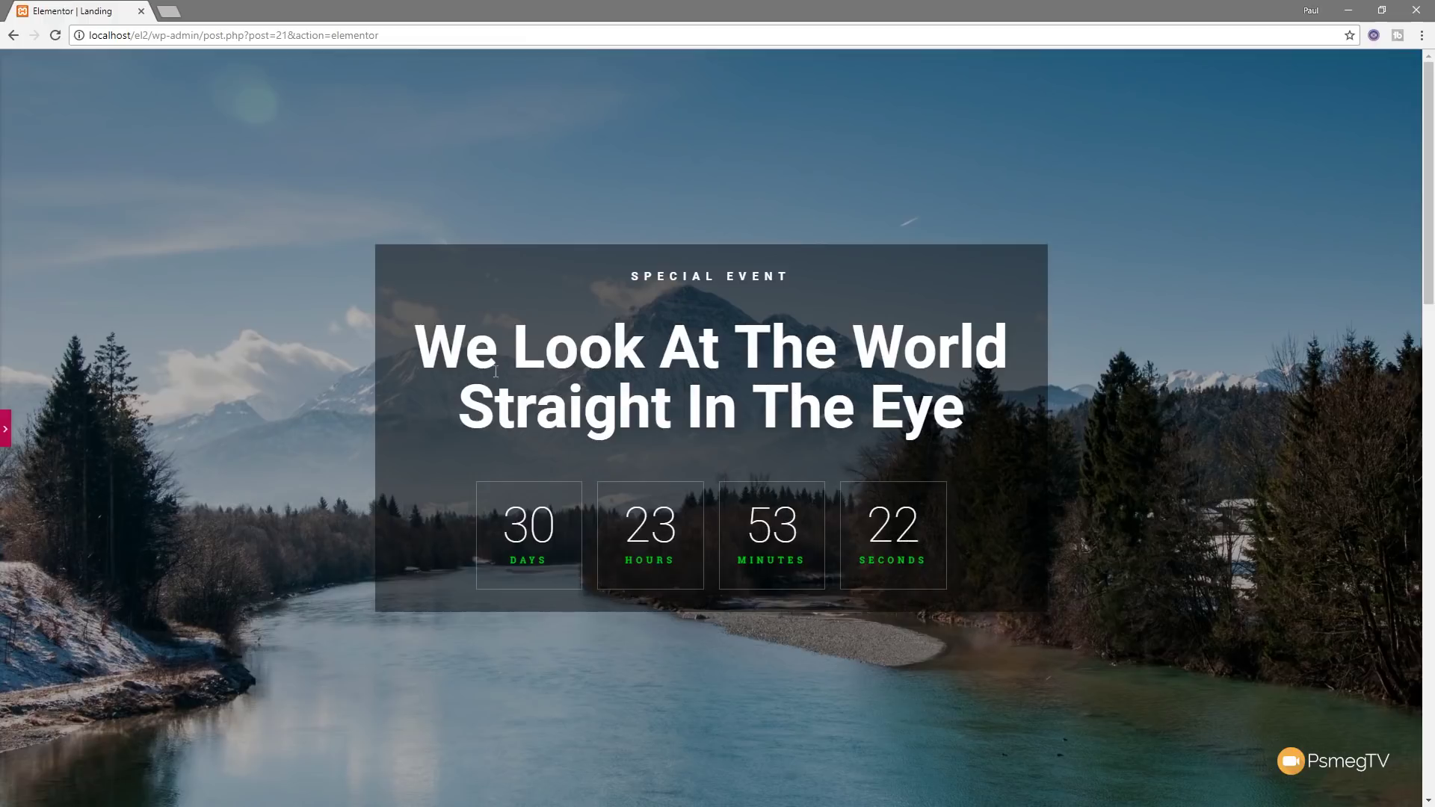
Step: Change the hero label from SPECIAL EVENT to TRAVEL EVENT
click(5, 434)
click(643, 372)
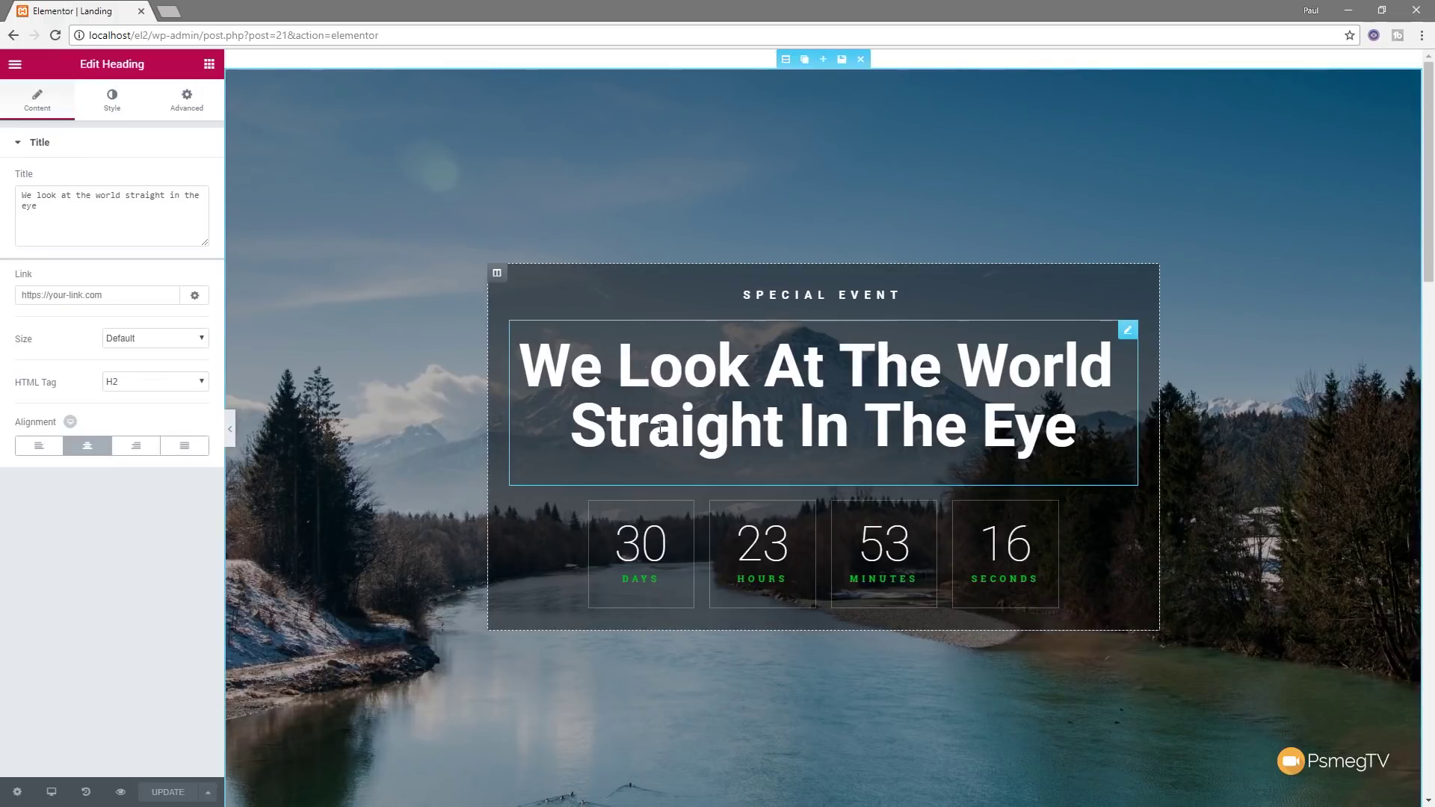
click(843, 293)
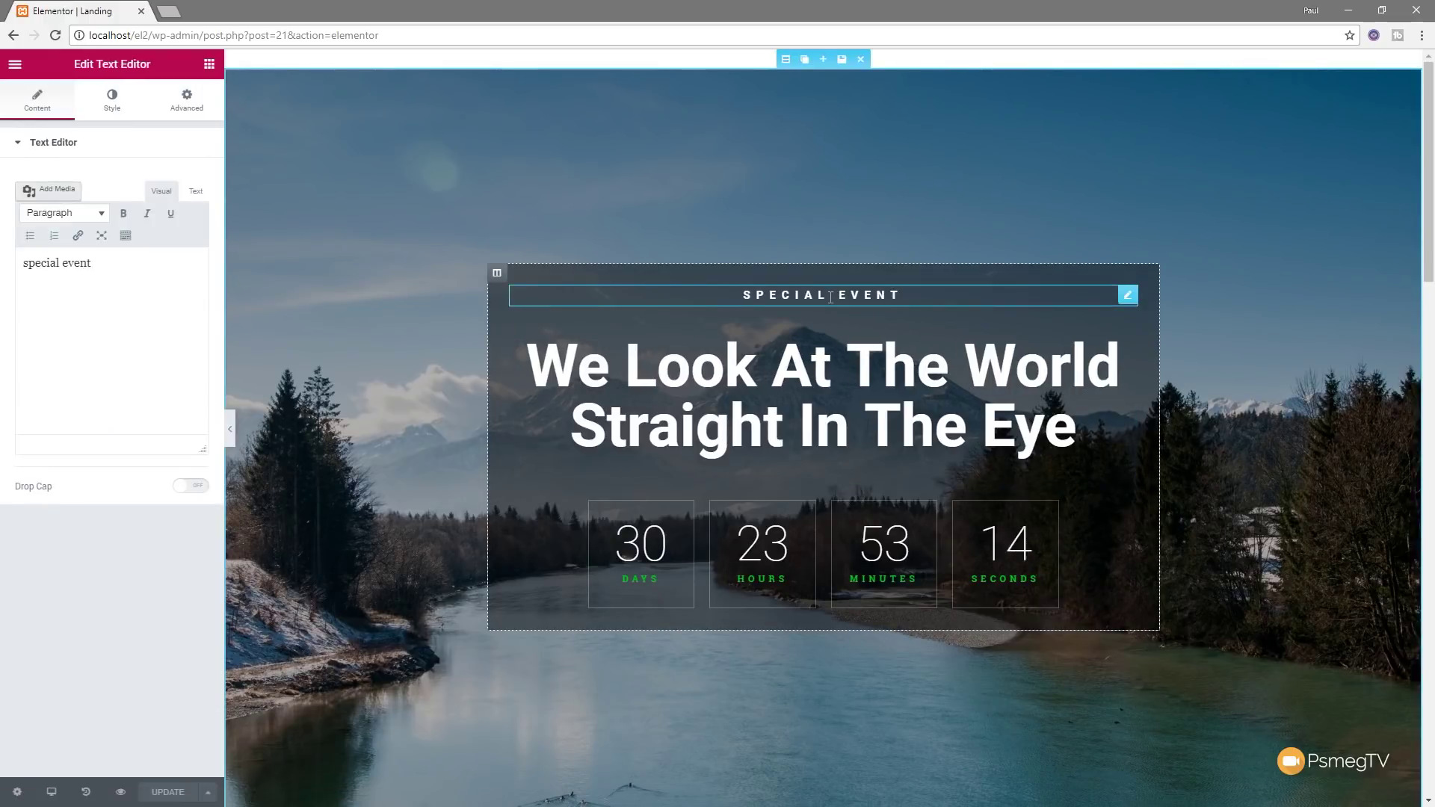
drag(832, 295, 742, 298)
text(TRAVEL)
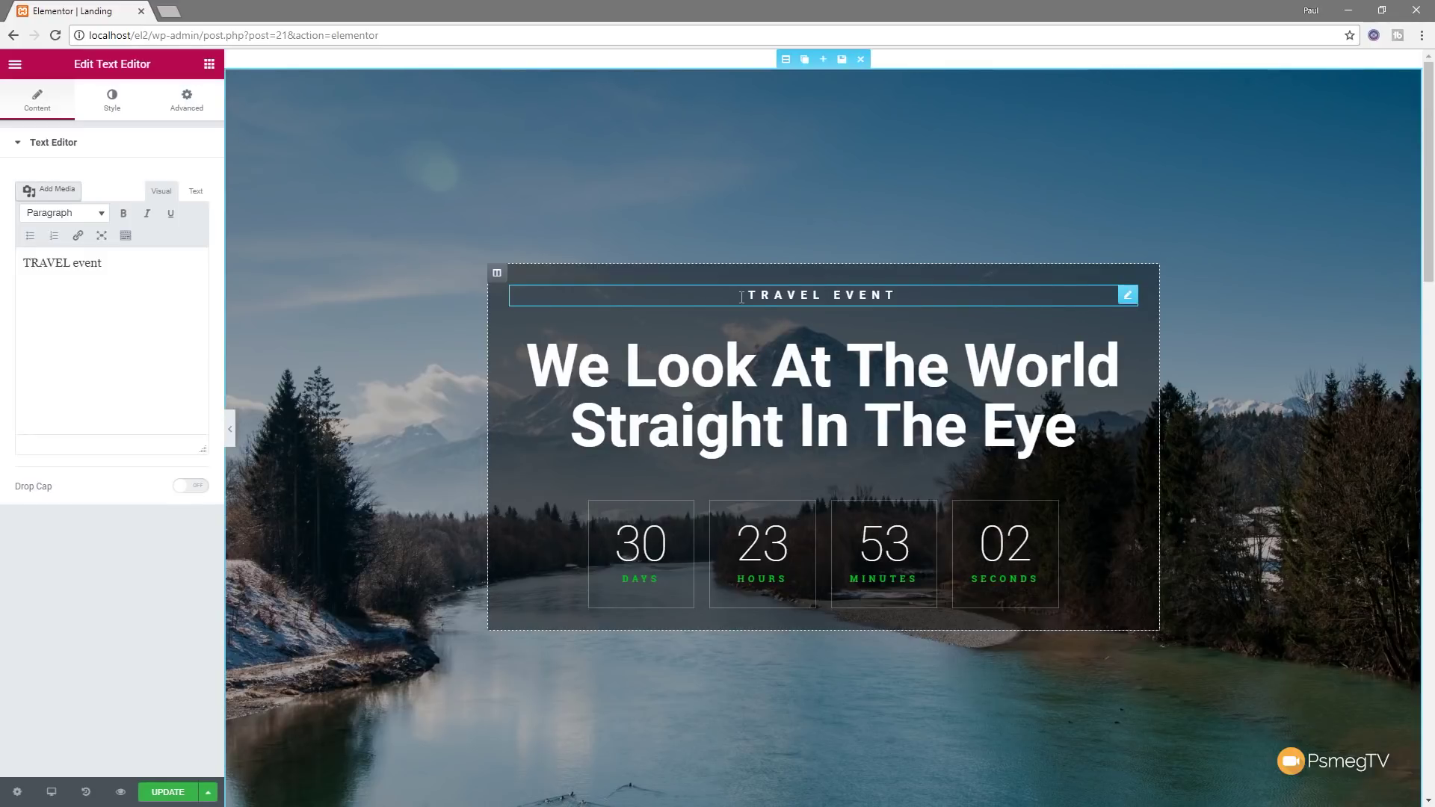
Step: Retitle the 'Found Something Interesting?' heading to 'Going Somewhere Interesting?'
scroll(829, 508, down, 10)
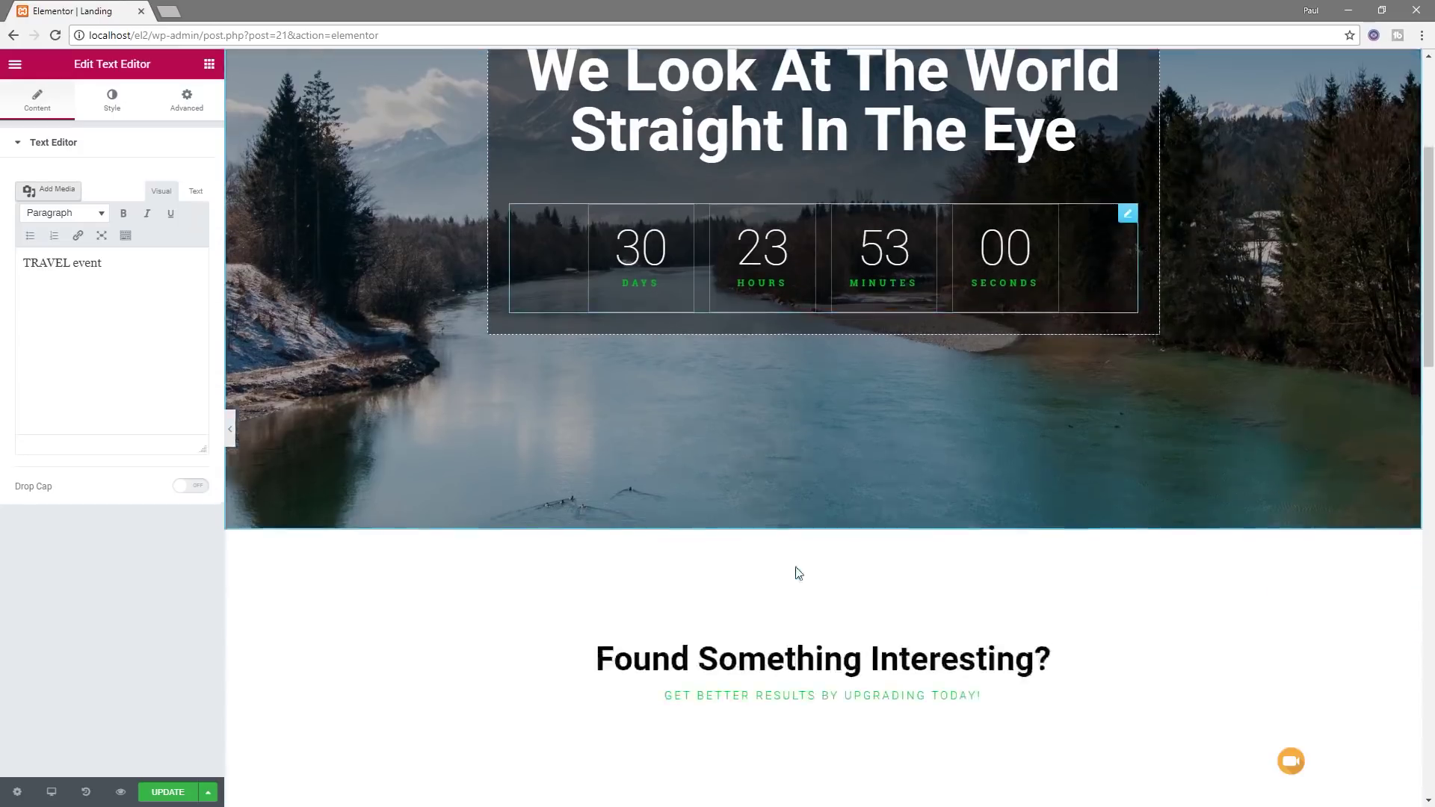
click(791, 305)
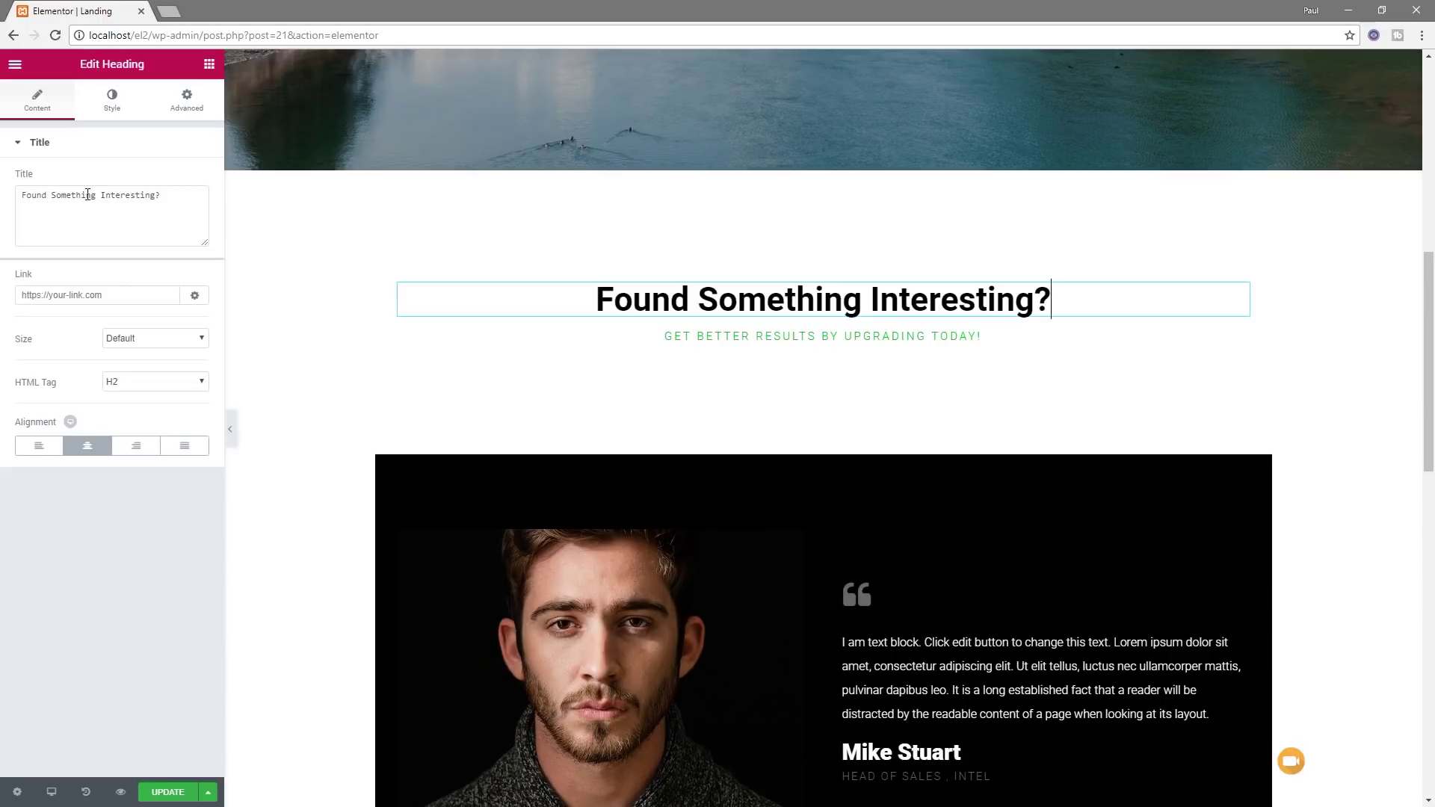
drag(95, 195, 21, 199)
text(Going Somew)
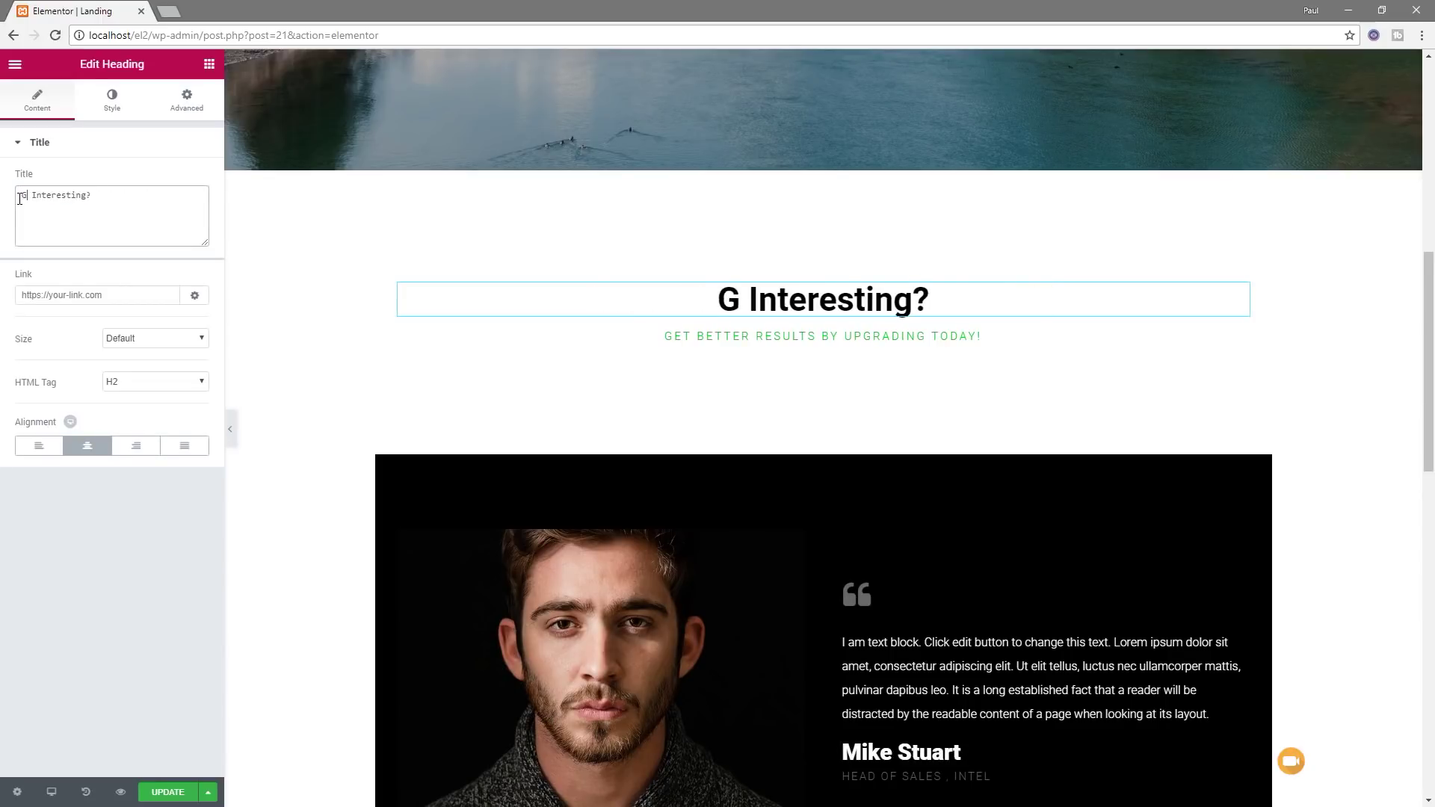
text(here)
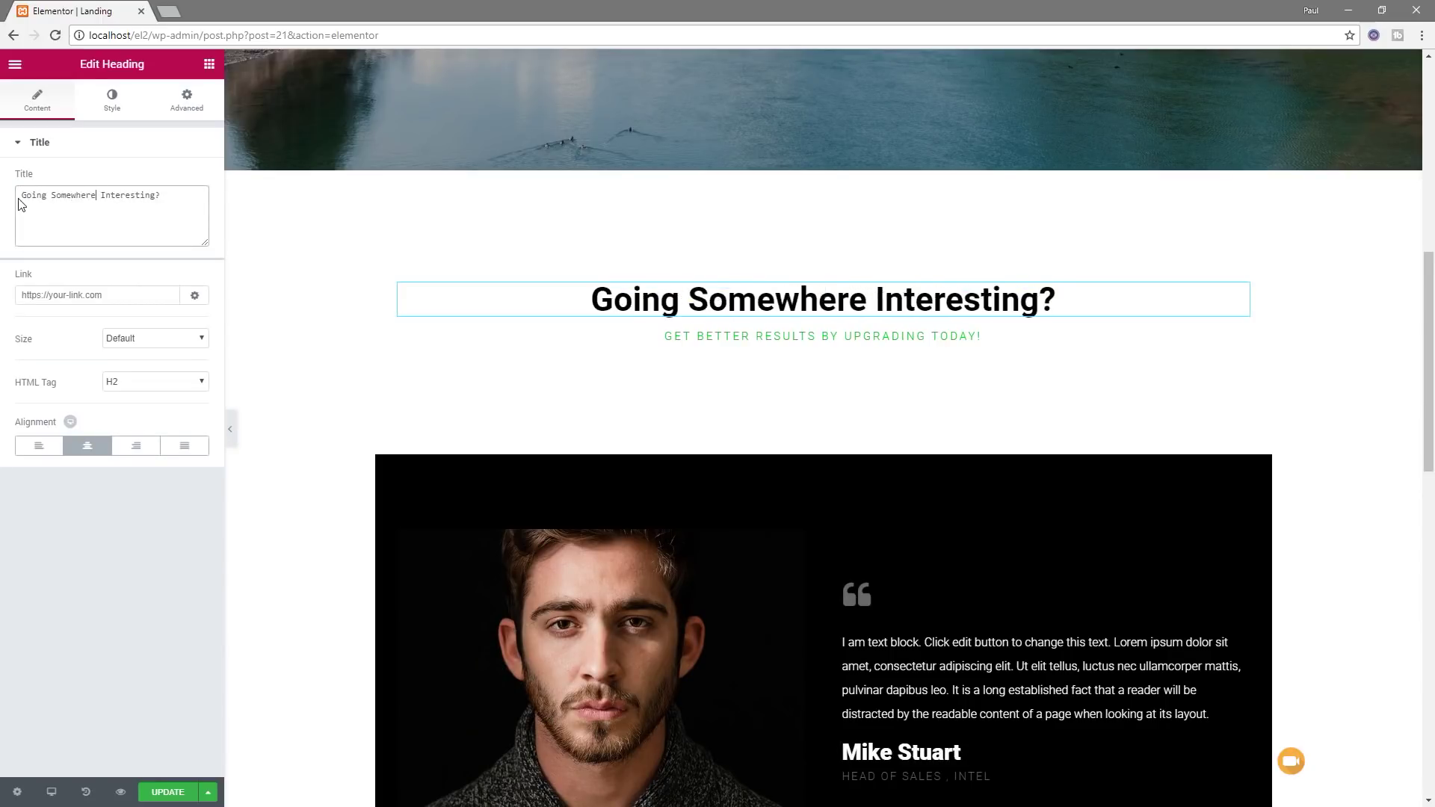
click(1297, 389)
scroll(1294, 391, down, 1)
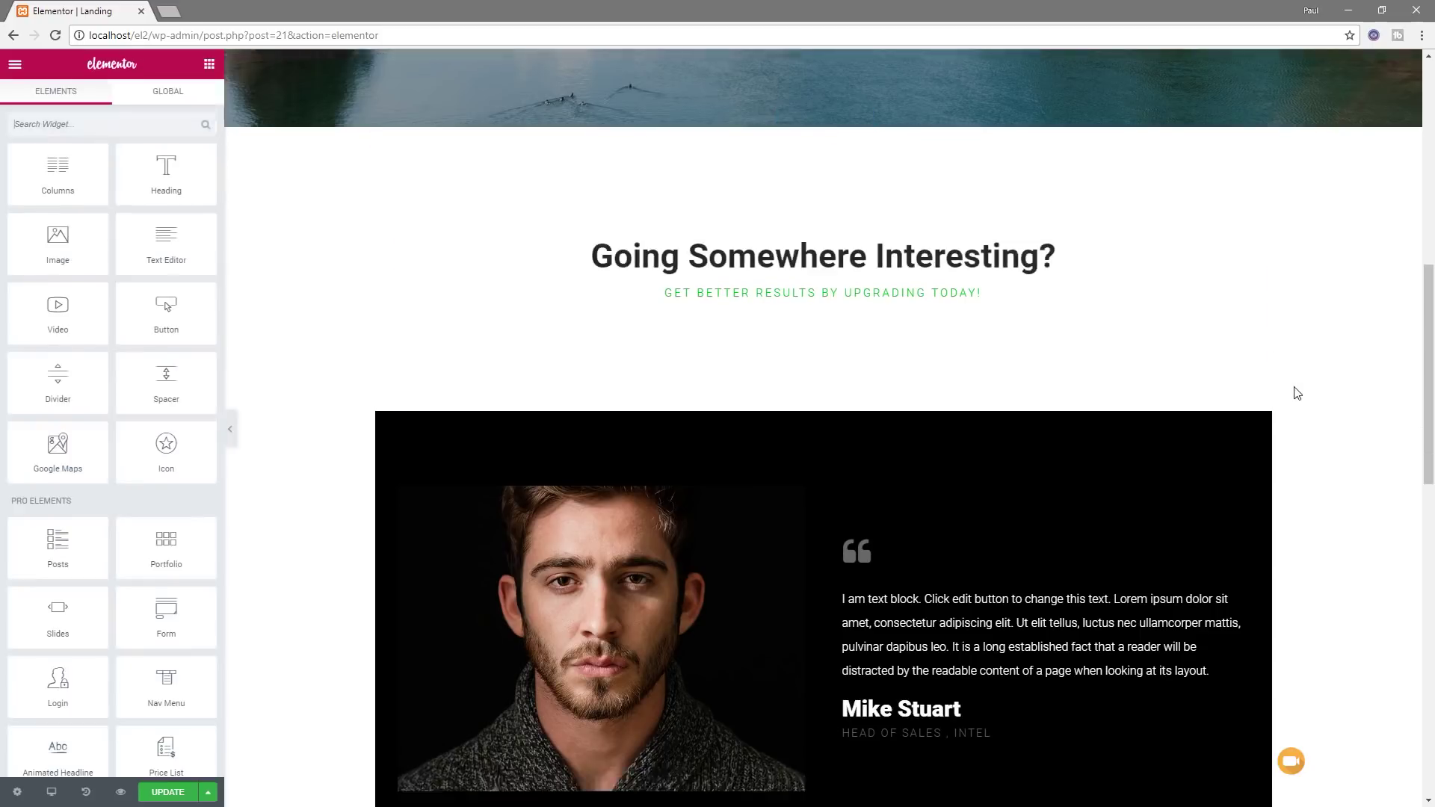
scroll(1238, 498, down, 3)
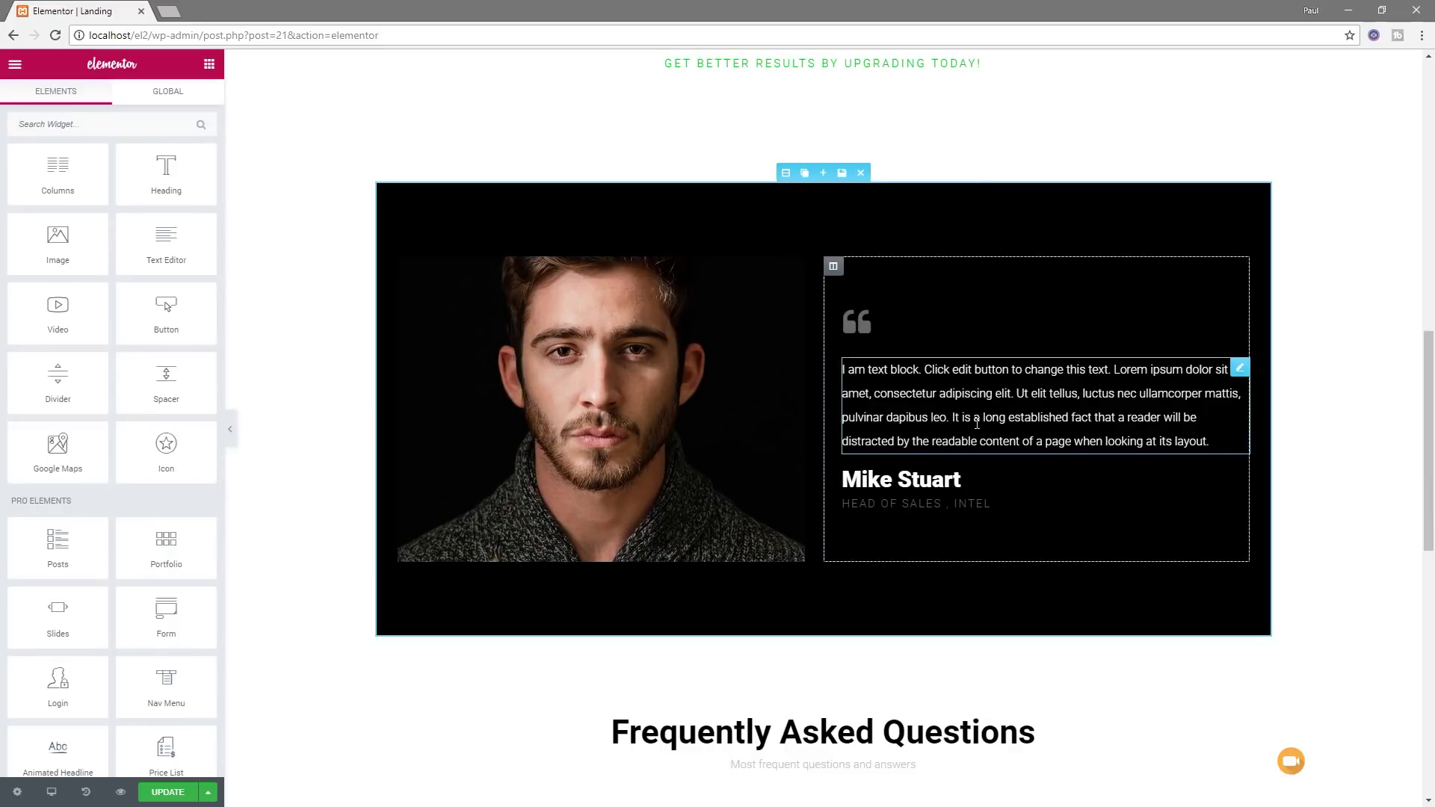
Step: Stretch the black testimonial section to full page width and save the page
scroll(977, 438, down, 4)
click(557, 565)
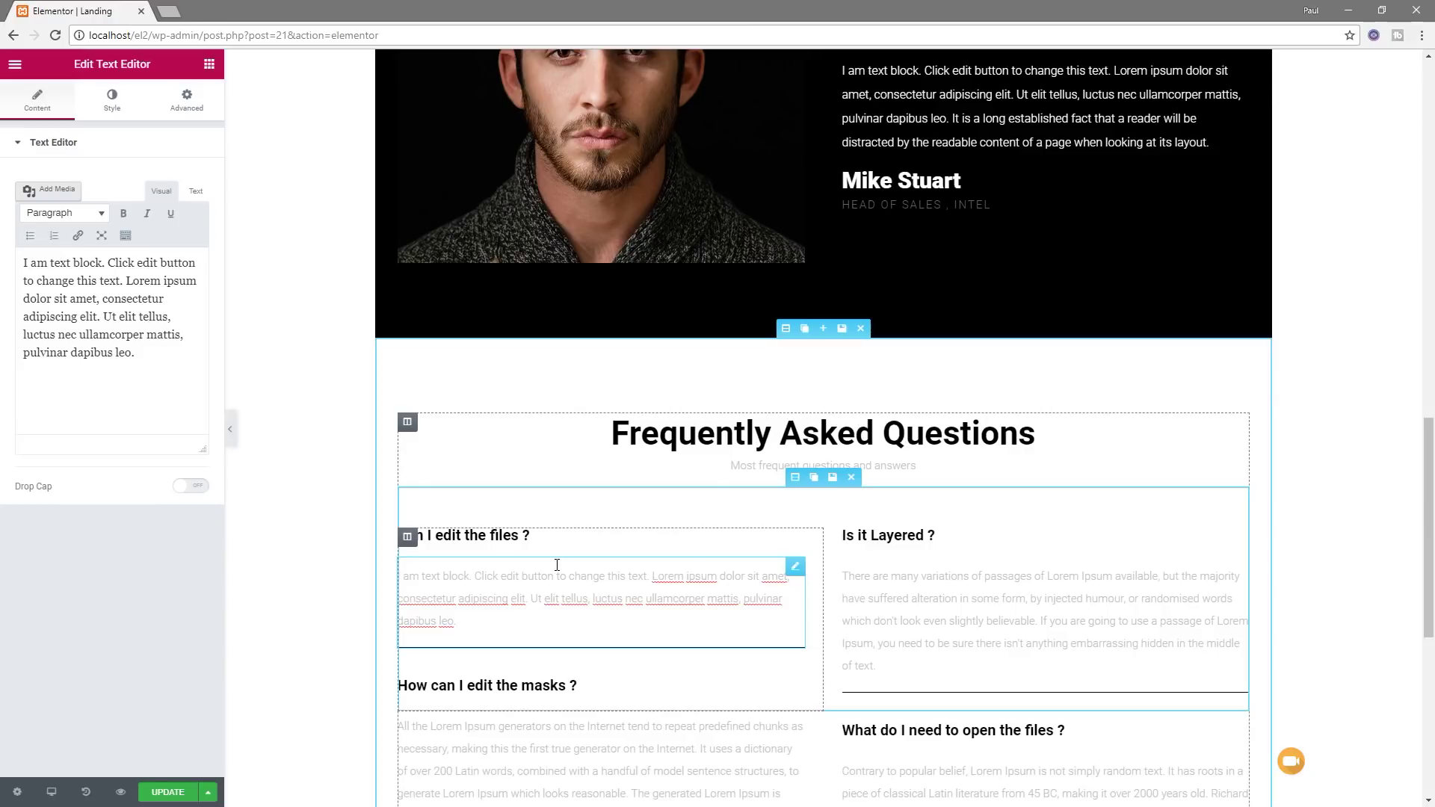
scroll(343, 551, up, 5)
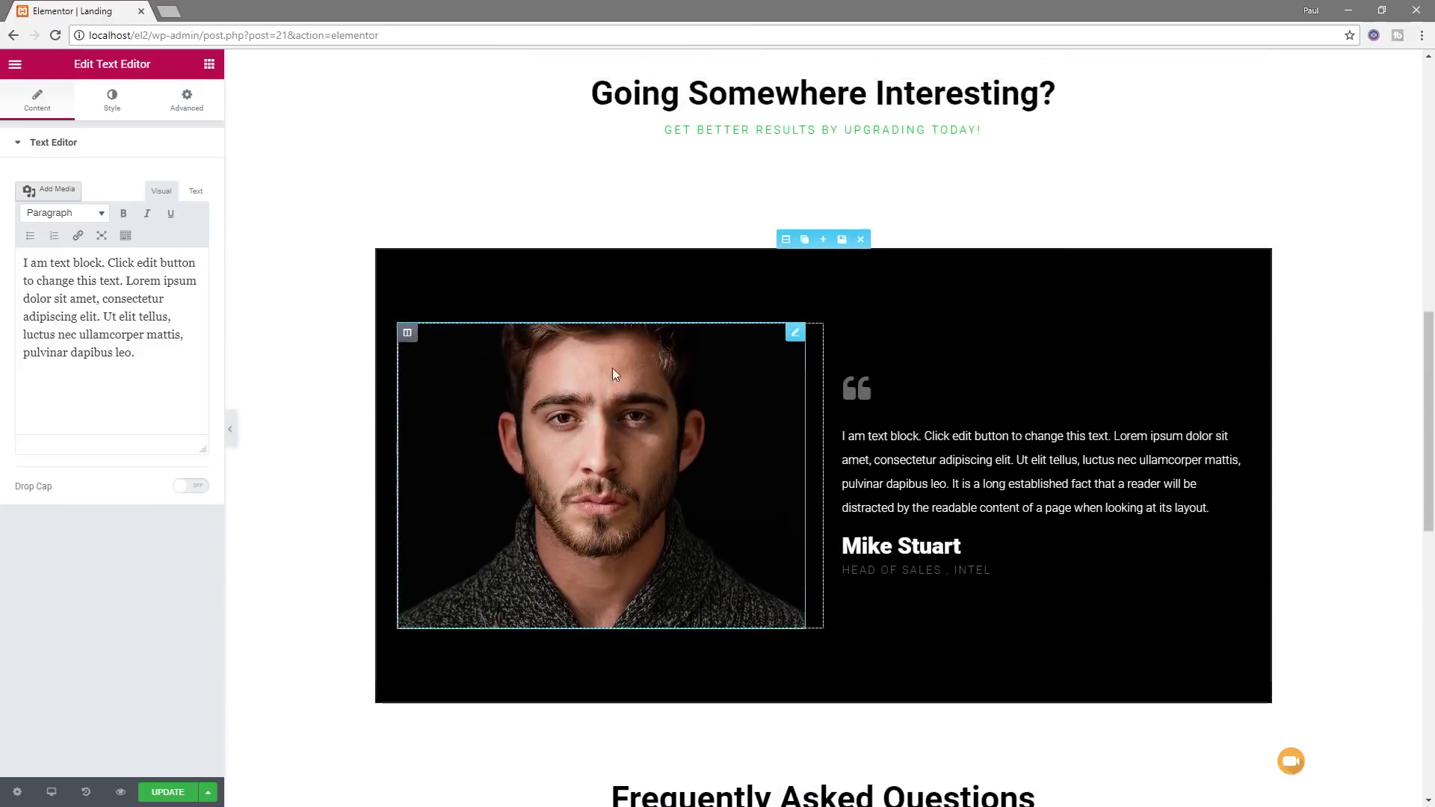
click(786, 248)
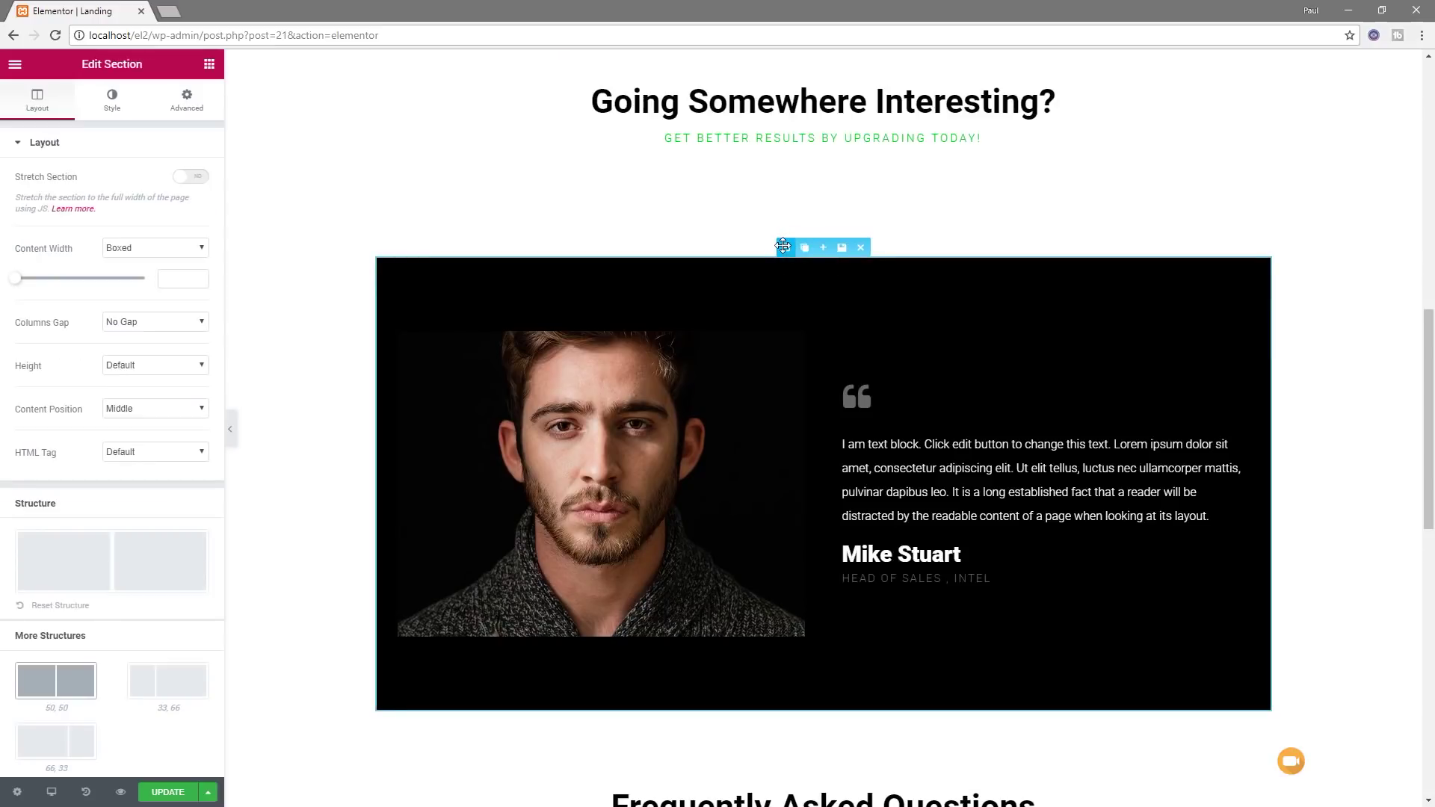
click(196, 177)
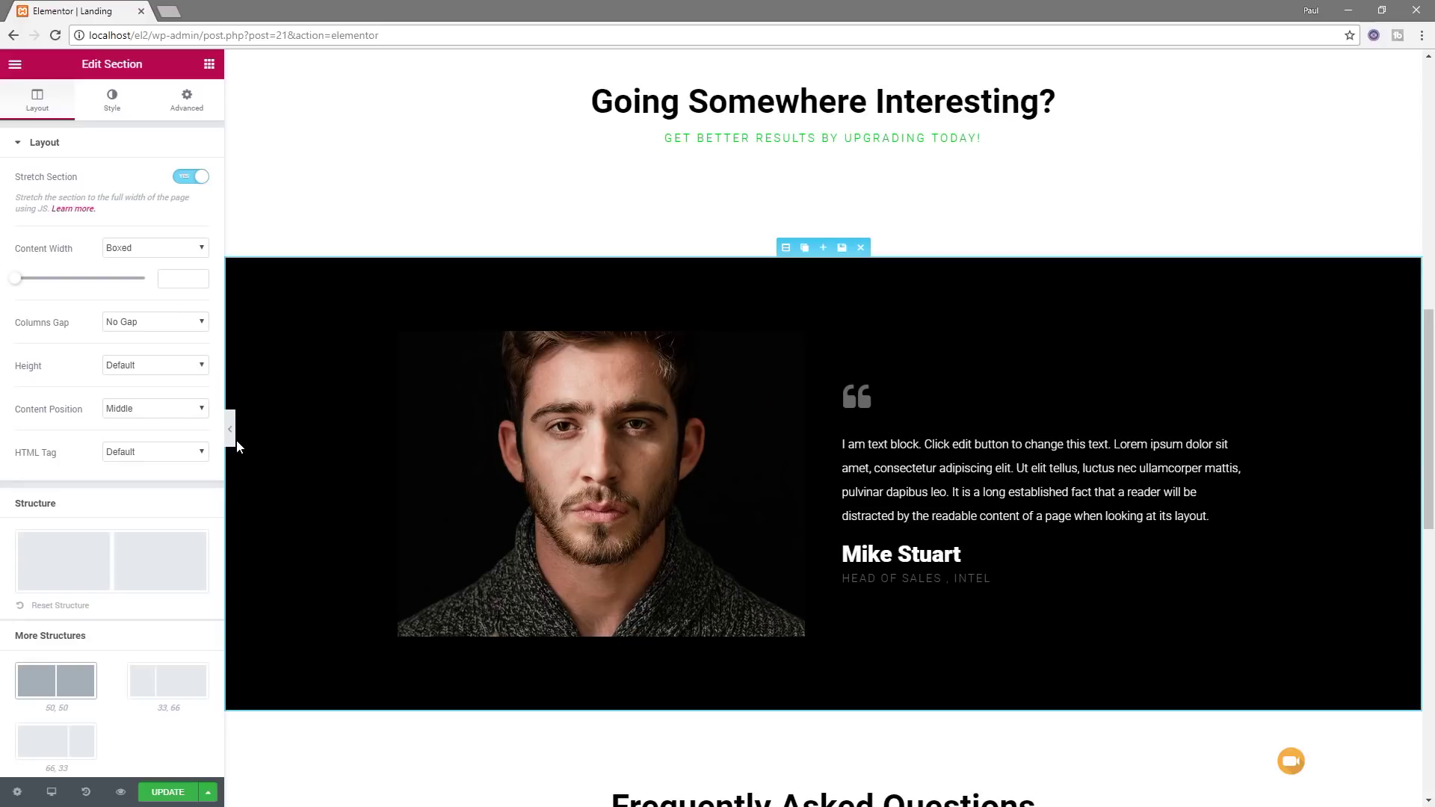
click(167, 792)
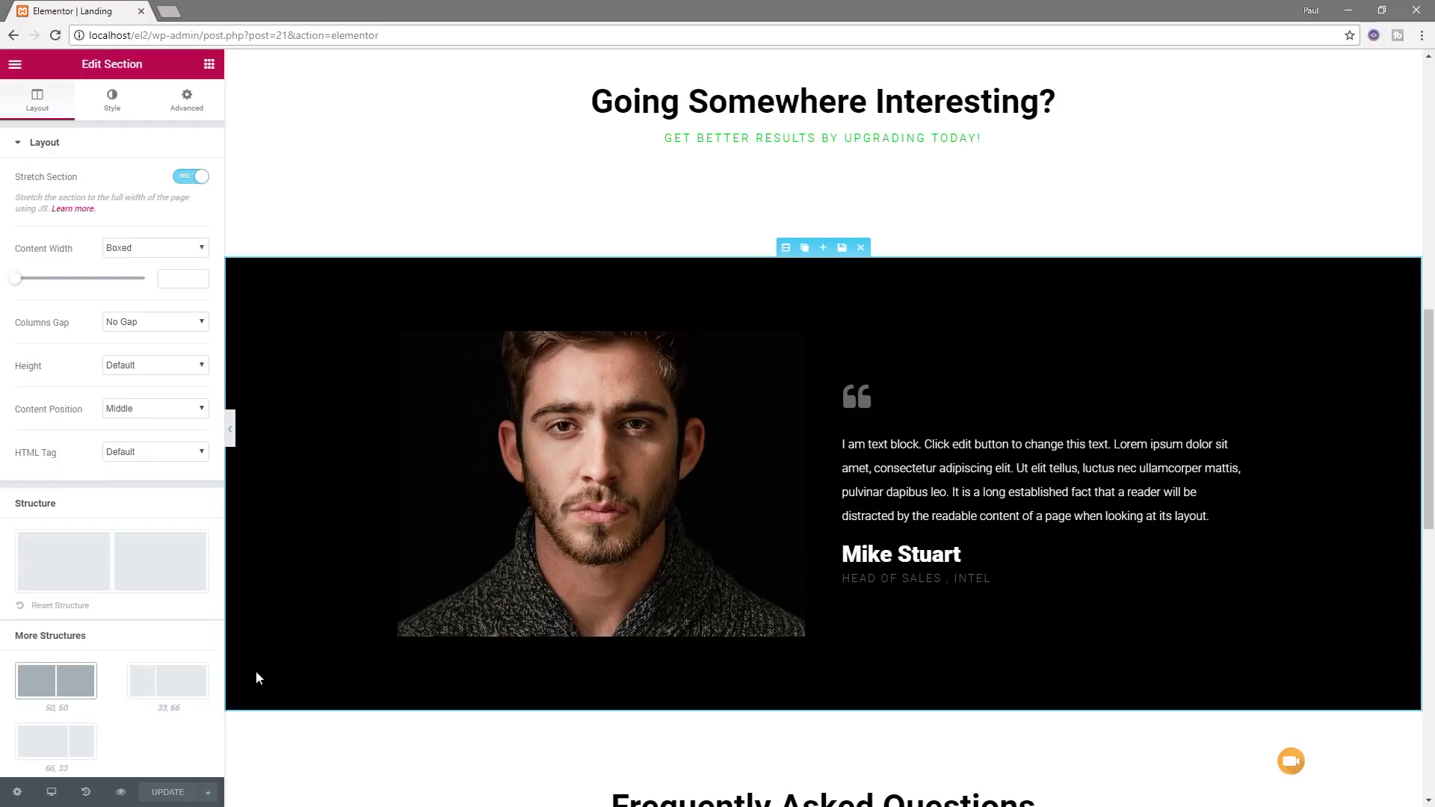
Step: Exit to the WordPress dashboard and view the live Landing page in a new tab
scroll(434, 645, up, 10)
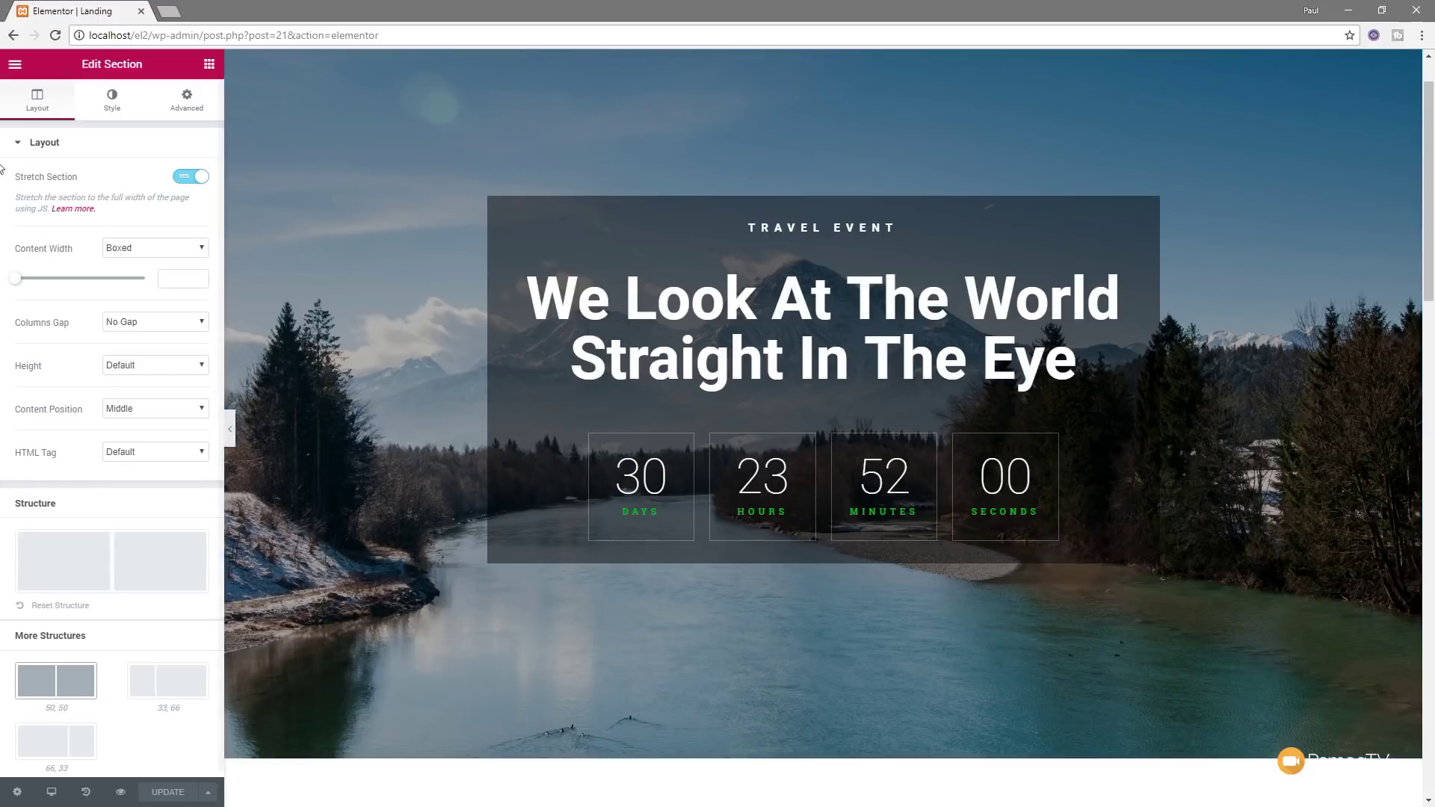
click(15, 66)
click(84, 379)
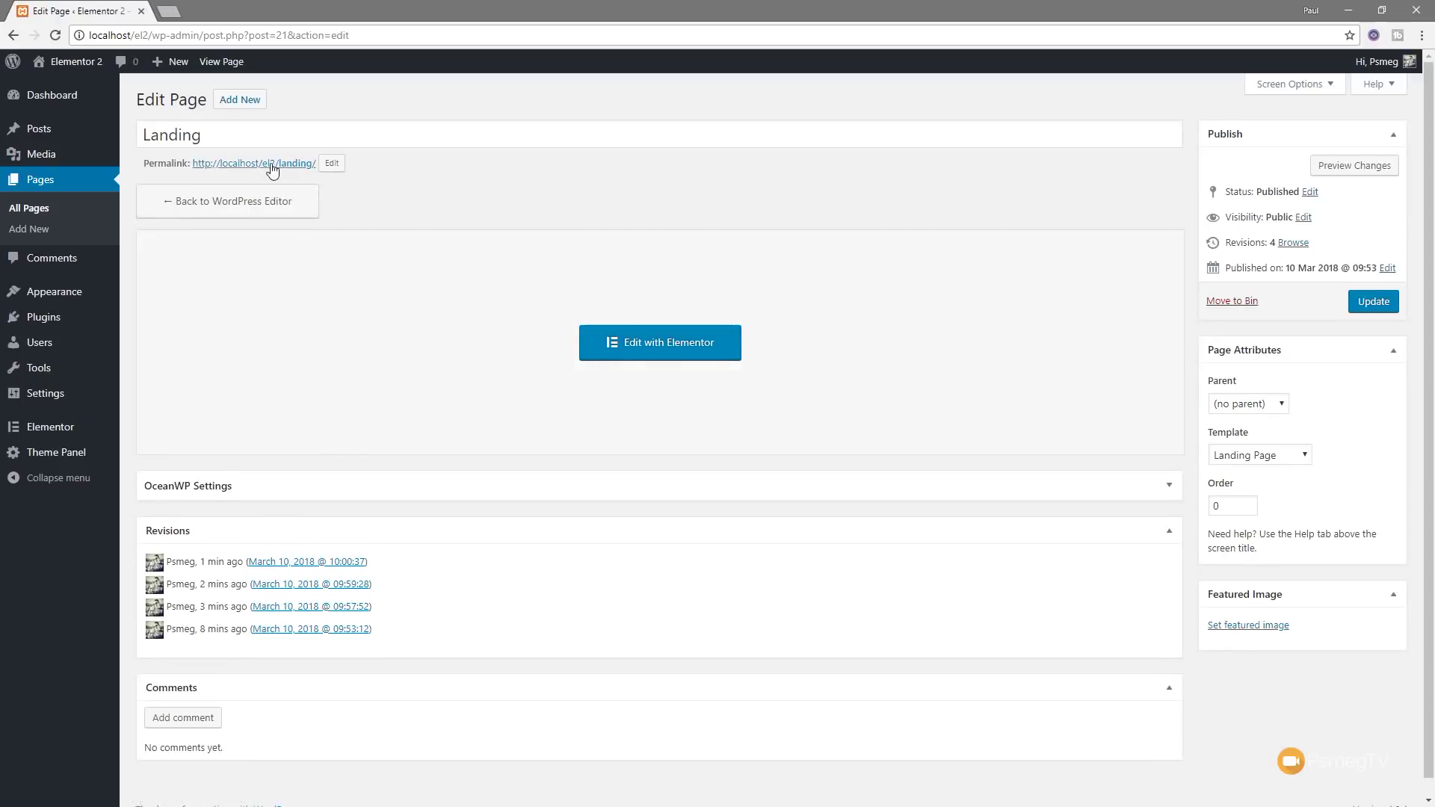
middle_click(271, 170)
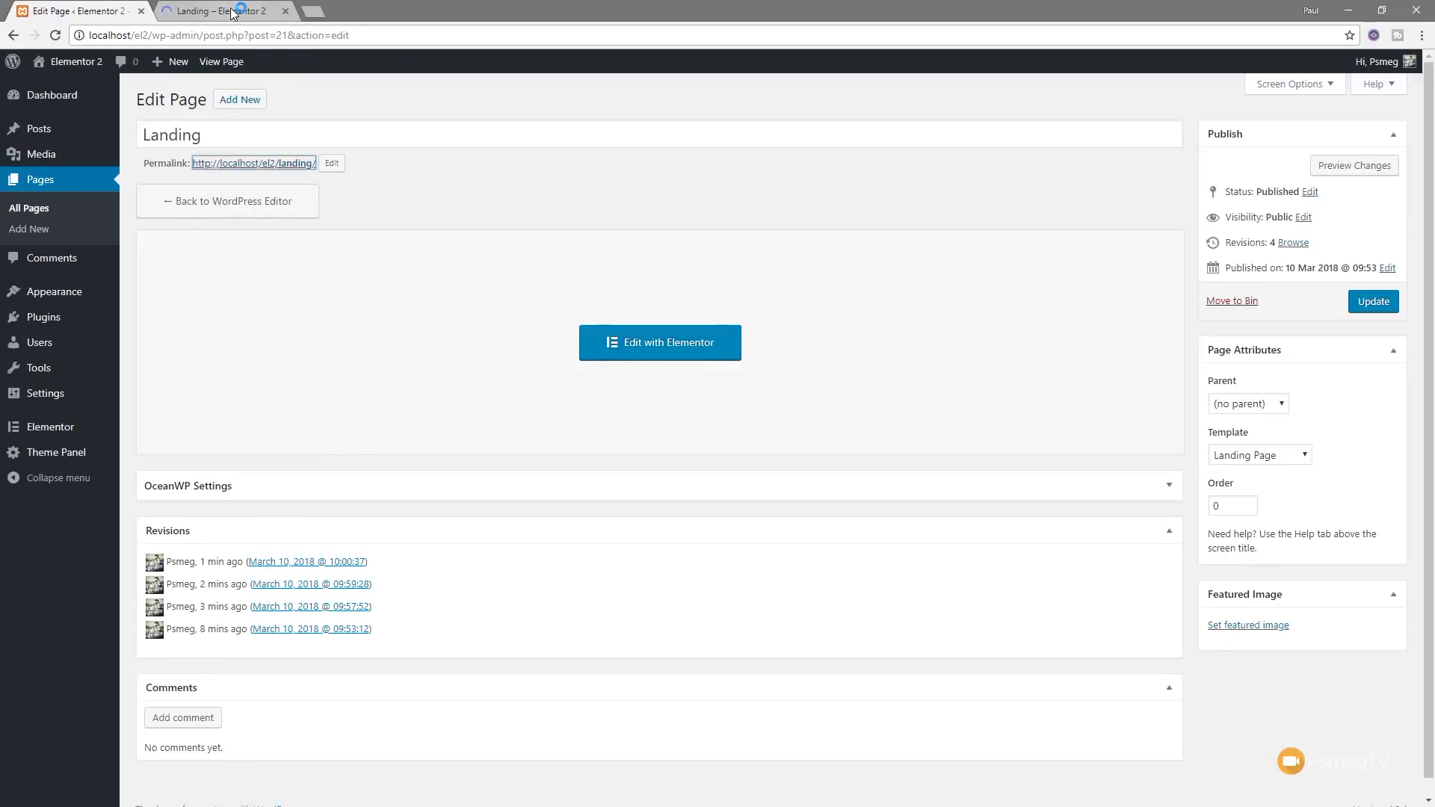
click(233, 12)
Step: Scroll through the live Landing page to review the hero, testimonial and FAQ sections
scroll(199, 473, down, 15)
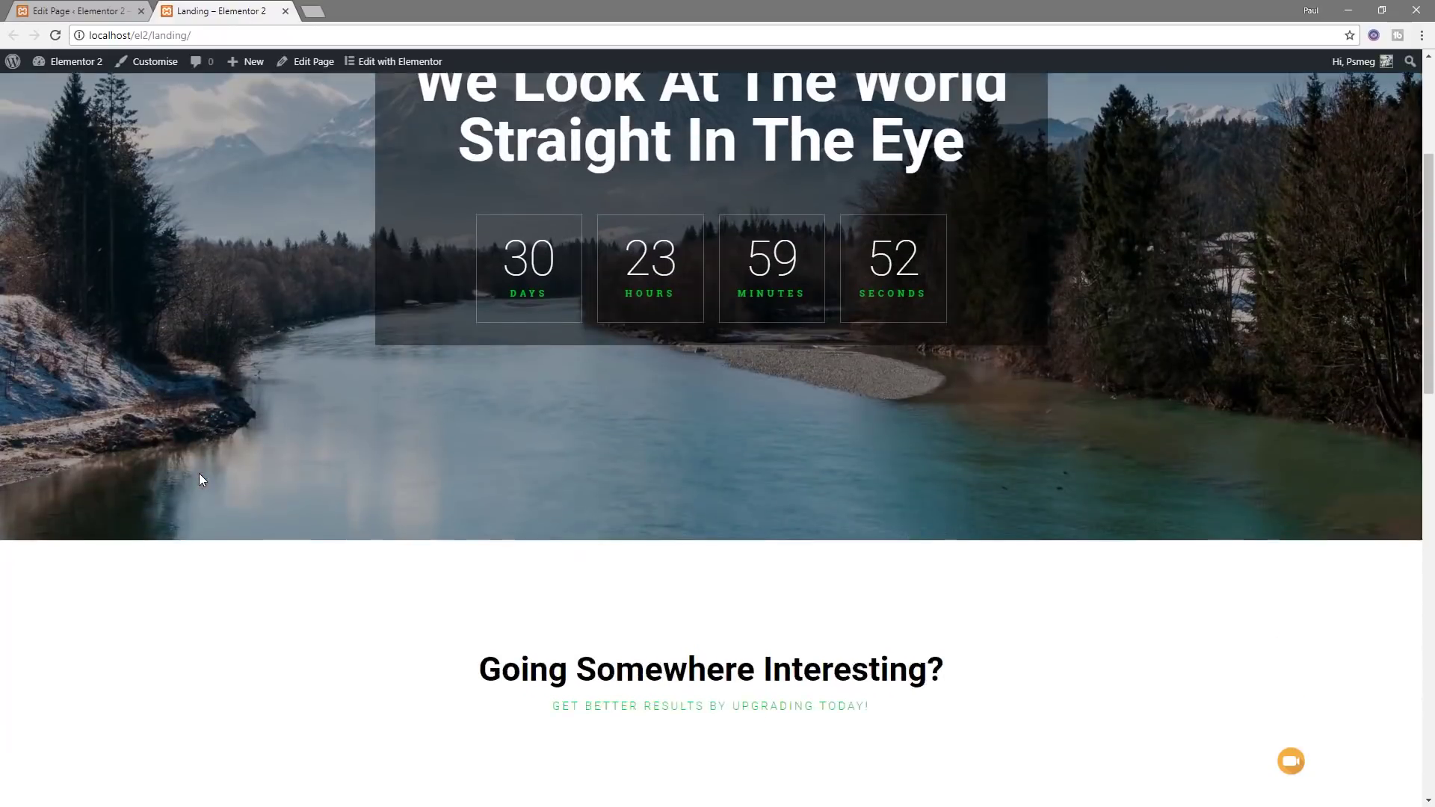
scroll(198, 480, down, 5)
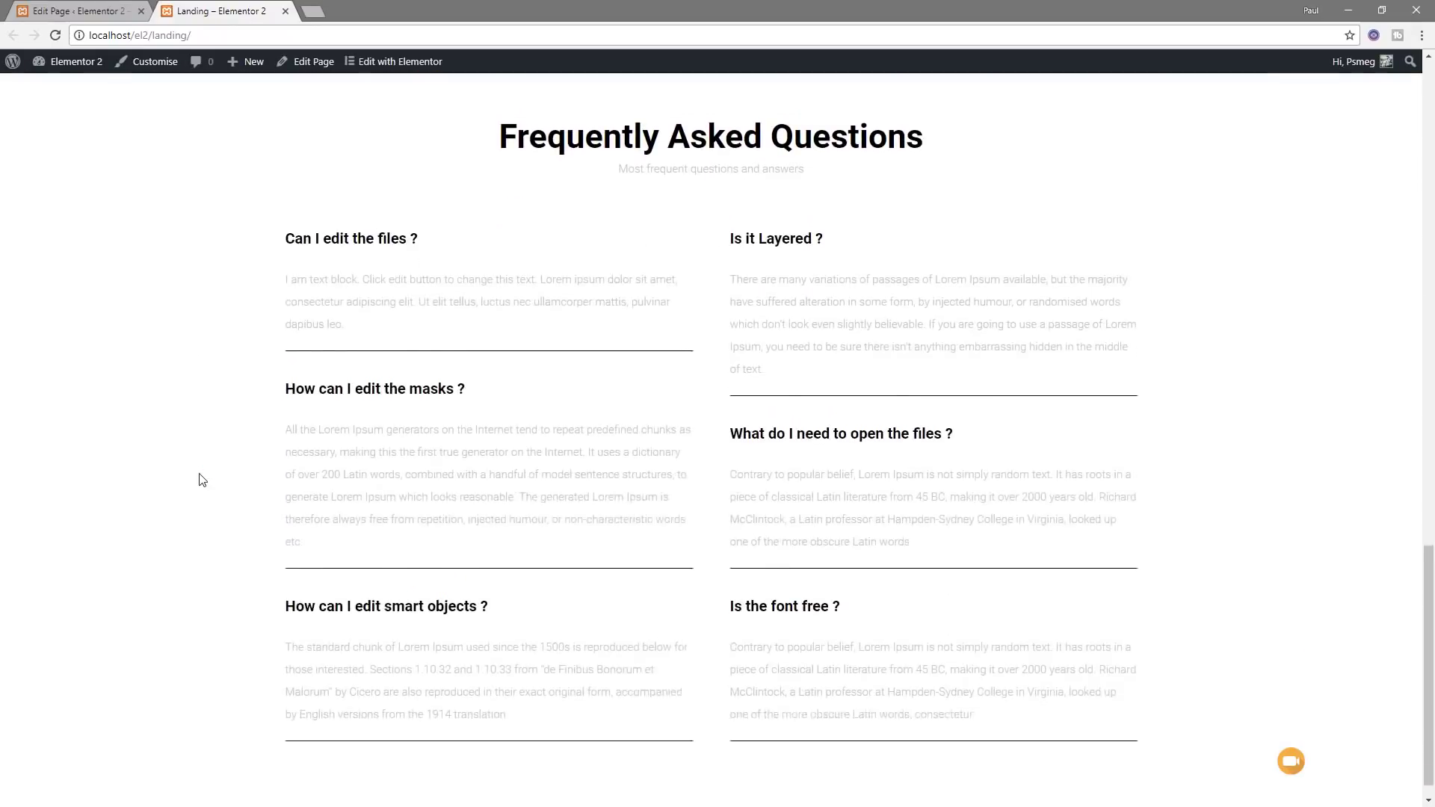
scroll(199, 480, up, 6)
scroll(199, 479, up, 12)
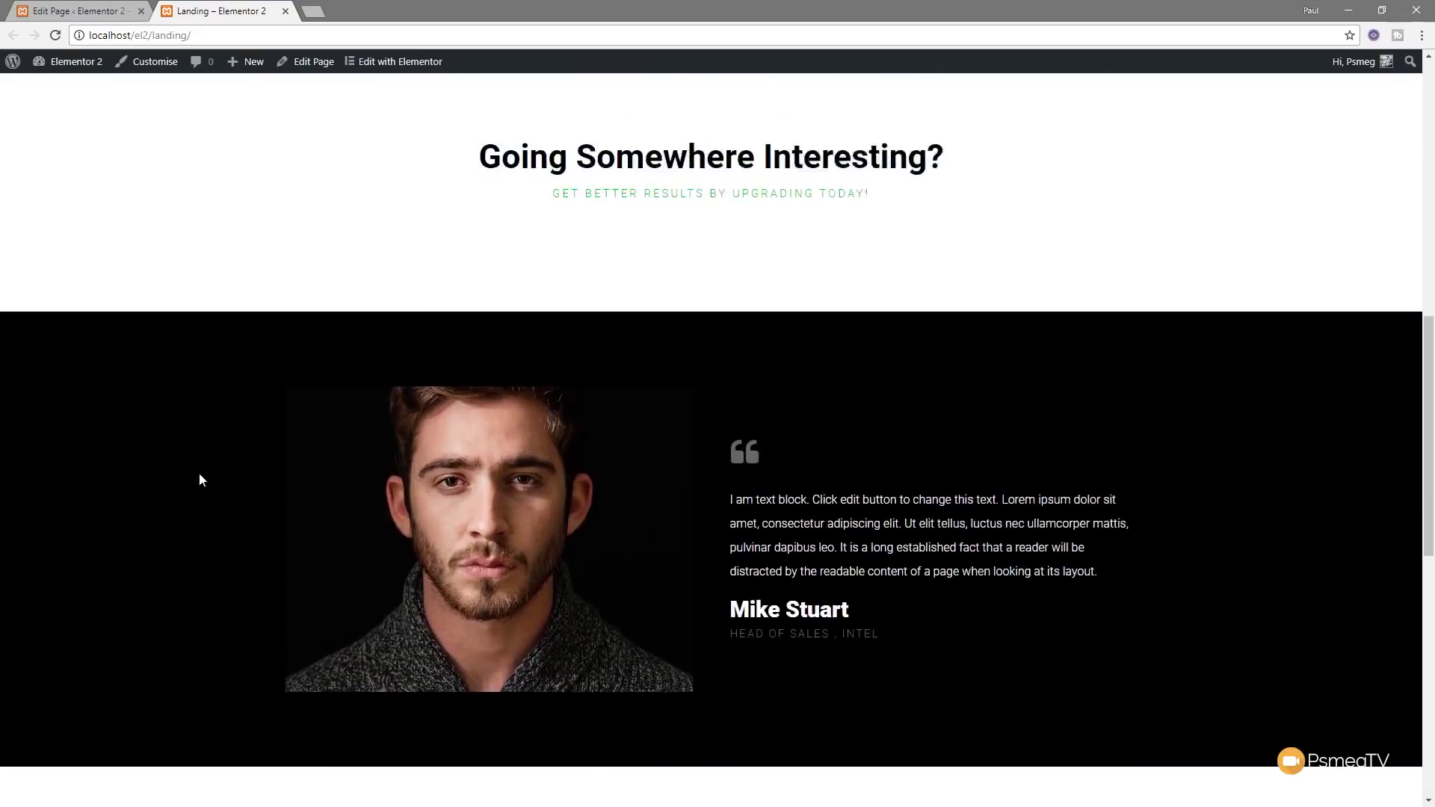